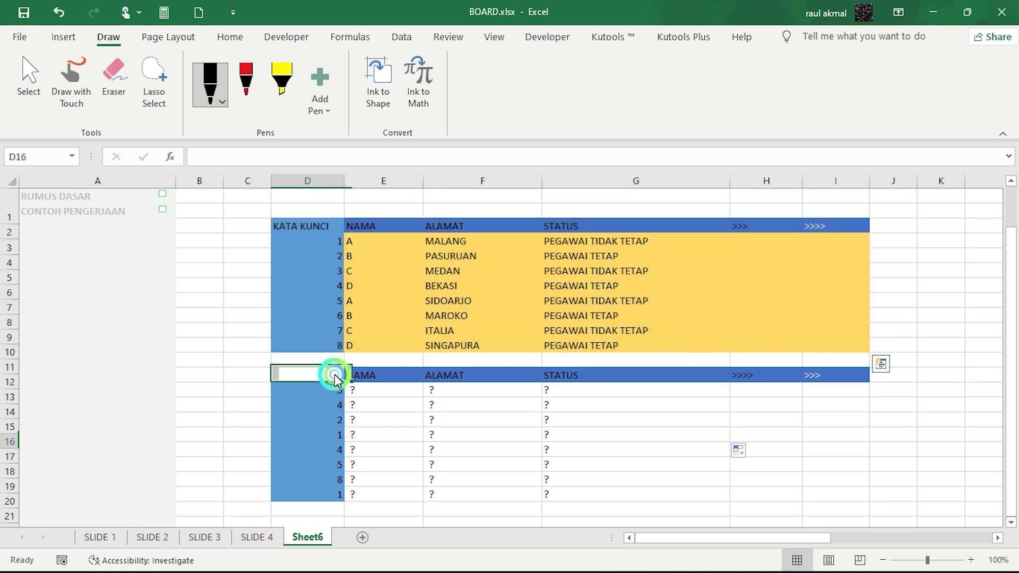
pyautogui.moveTo(329, 374); pyautogui.dragTo(838, 450)
pyautogui.click(941, 435)
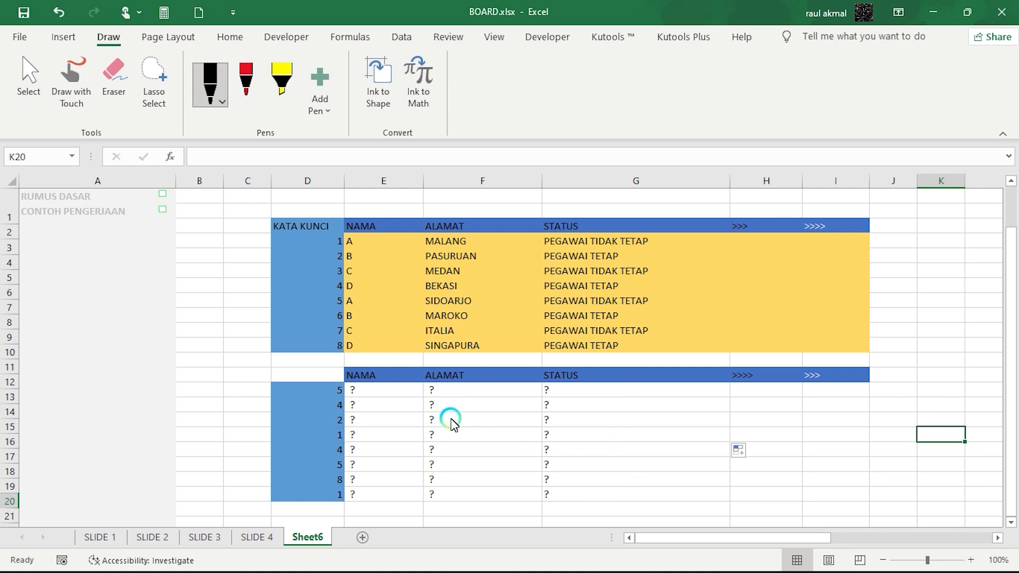
# - Link E17 to the NAMA cell E11 for key 5 and fill the reference across to the STATUS column
pyautogui.click(381, 393)
pyautogui.write('=')
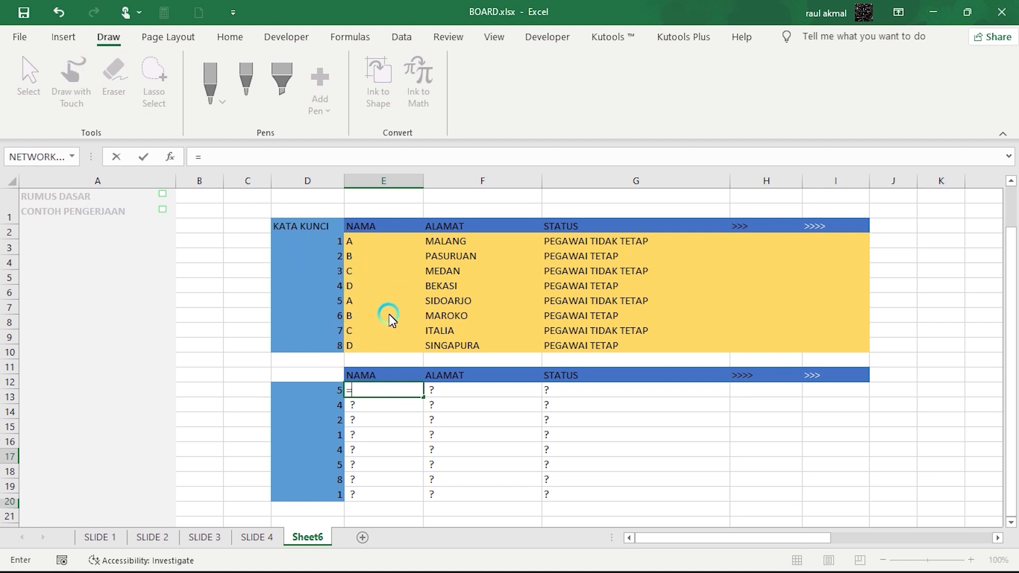
pyautogui.click(365, 300)
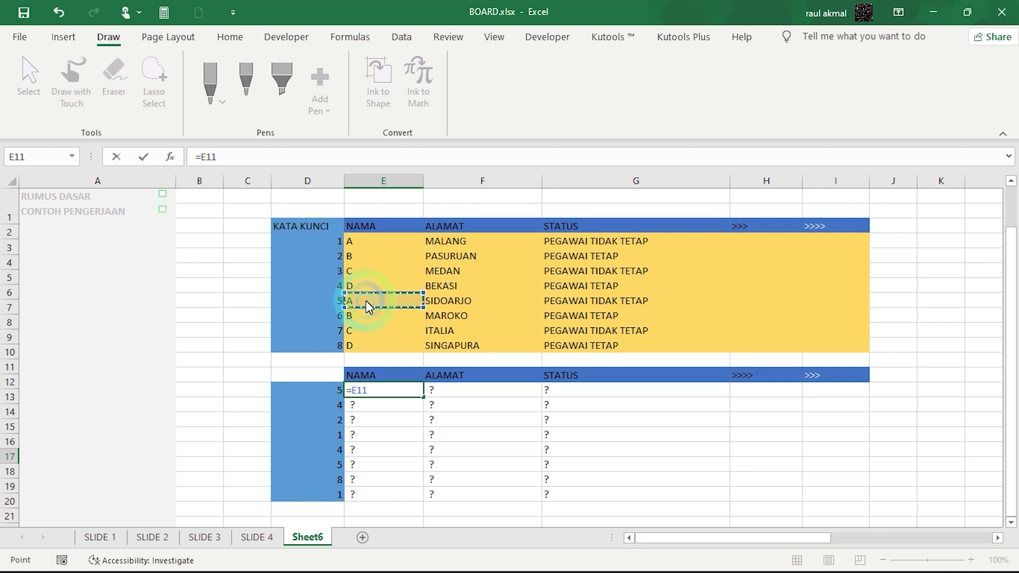
pyautogui.press('Return')
pyautogui.click(393, 393)
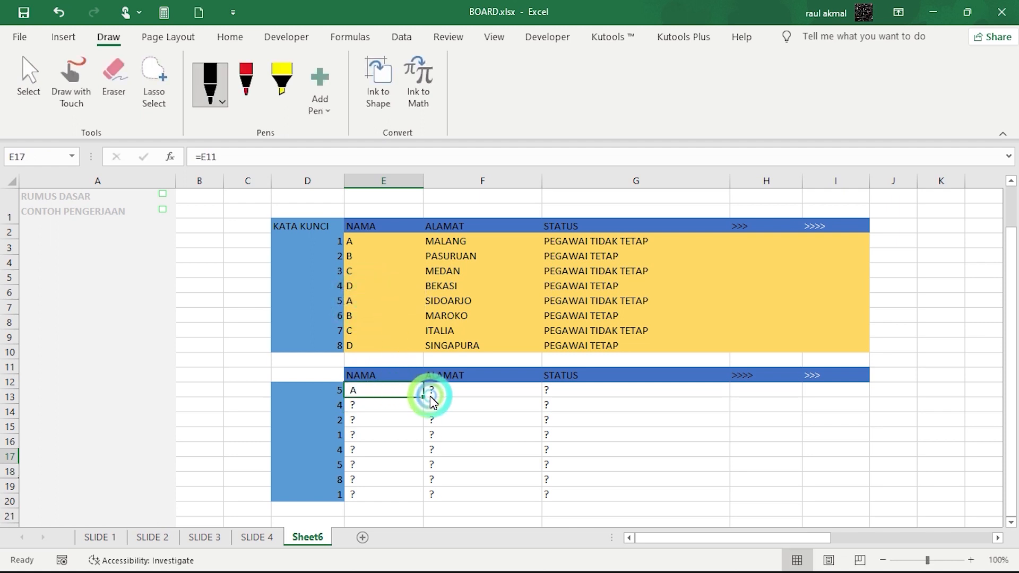
pyautogui.moveTo(423, 398); pyautogui.dragTo(682, 404)
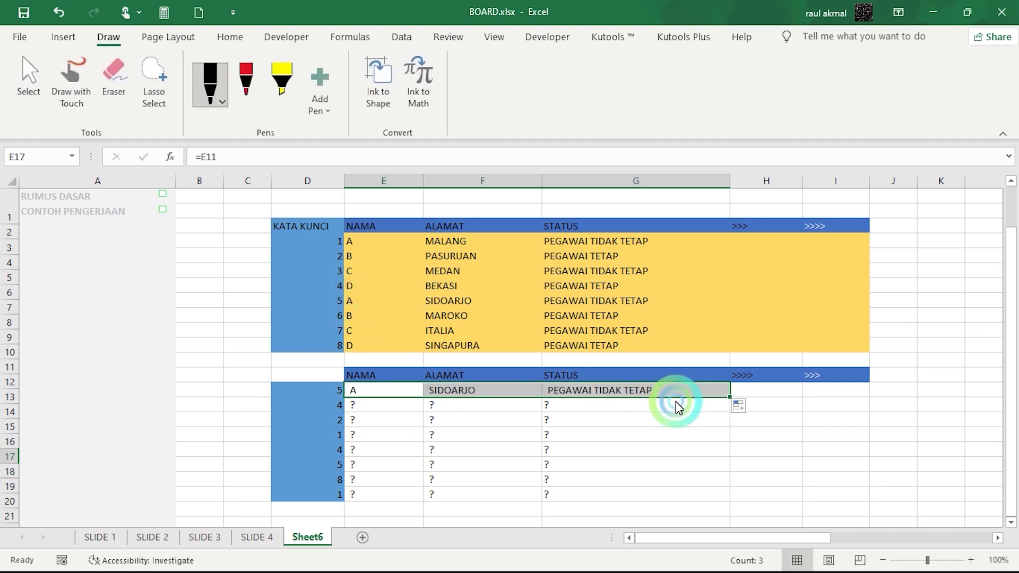
pyautogui.click(645, 436)
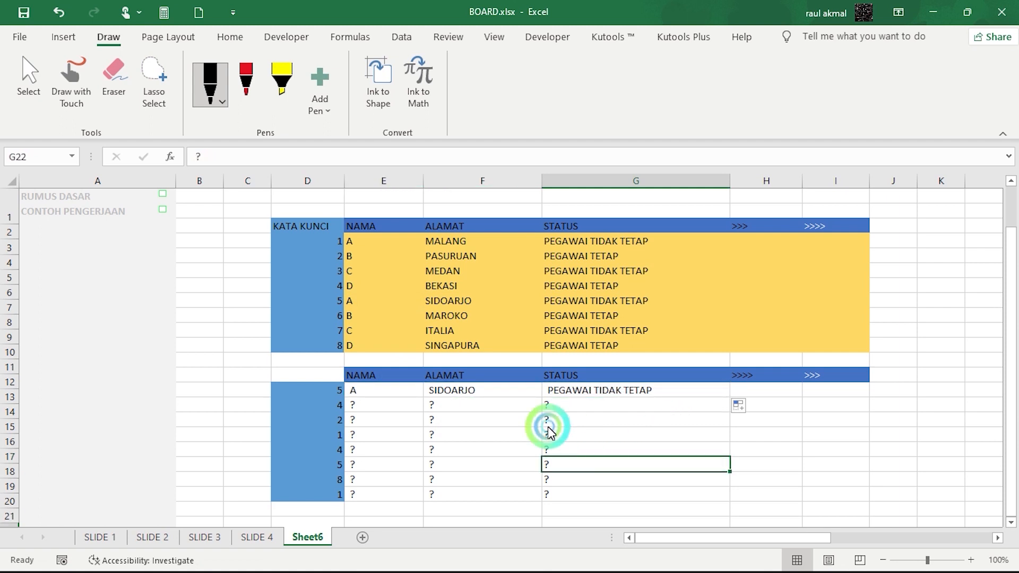
pyautogui.click(393, 375)
pyautogui.click(549, 381)
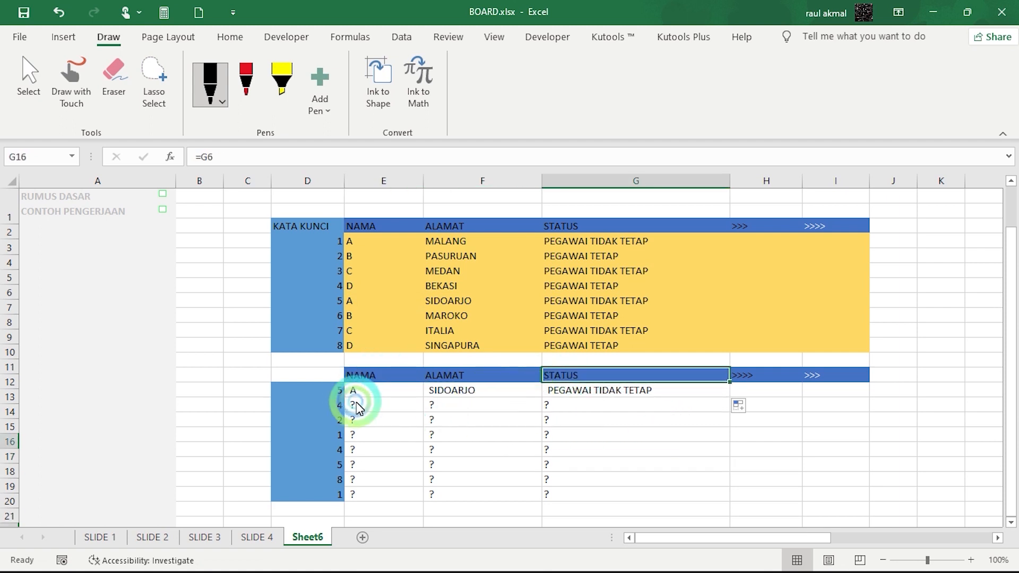
# - Link E18 to the NAMA cell E10 for key 4 and fill the reference across to G18
pyautogui.click(354, 404)
pyautogui.write('=')
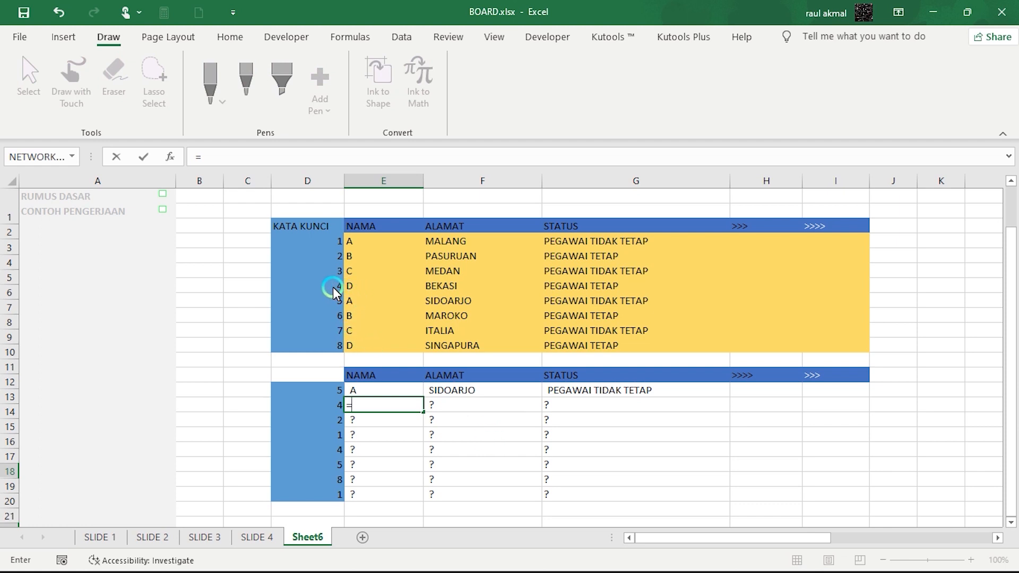
pyautogui.click(361, 285)
pyautogui.press('Return')
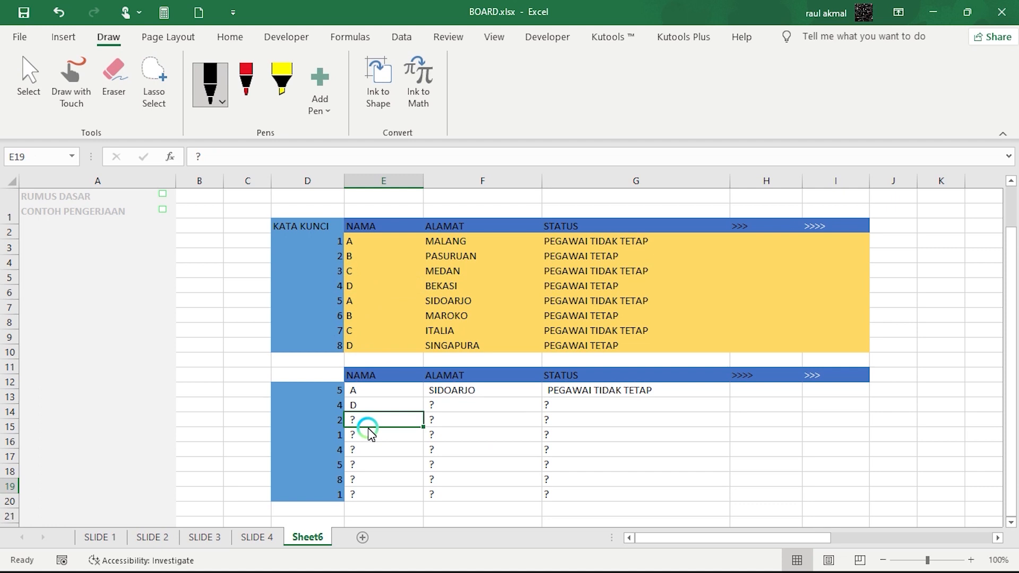
pyautogui.click(391, 404)
pyautogui.moveTo(423, 412); pyautogui.dragTo(660, 405)
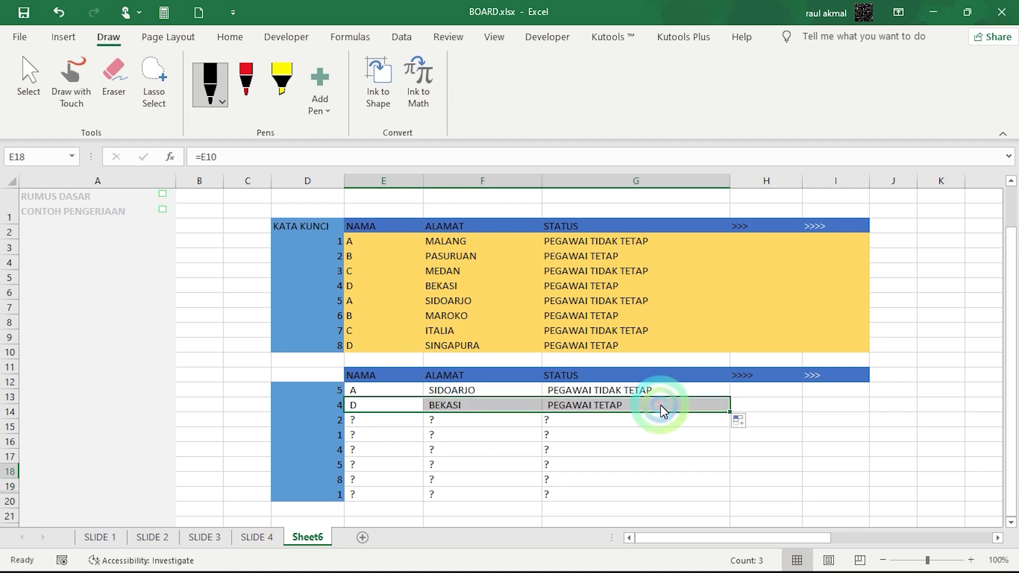
# - Link E19 to the NAMA cell E8 for key 2 and fill the reference across to G19
pyautogui.click(399, 425)
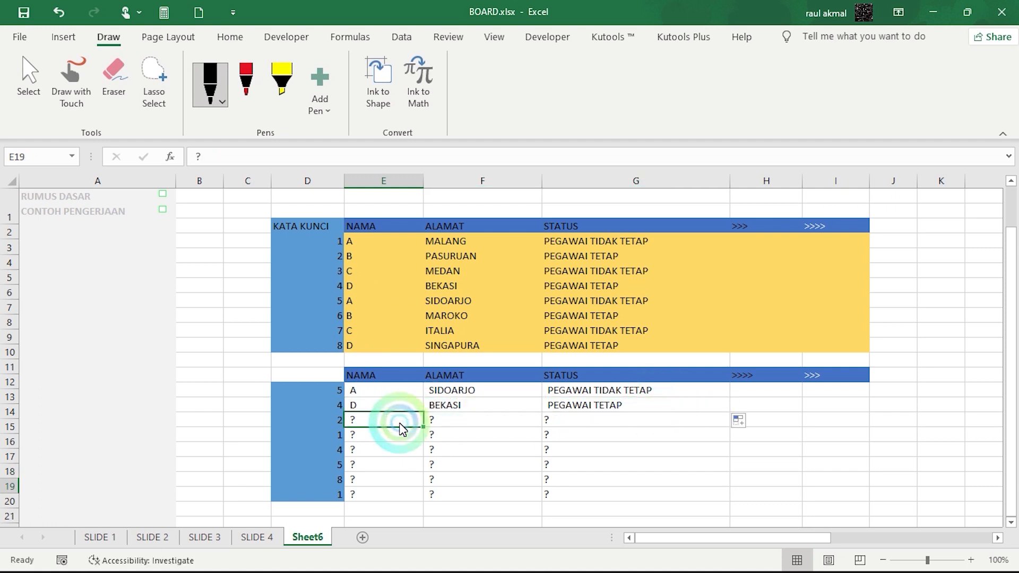
pyautogui.write('=')
pyautogui.click(354, 261)
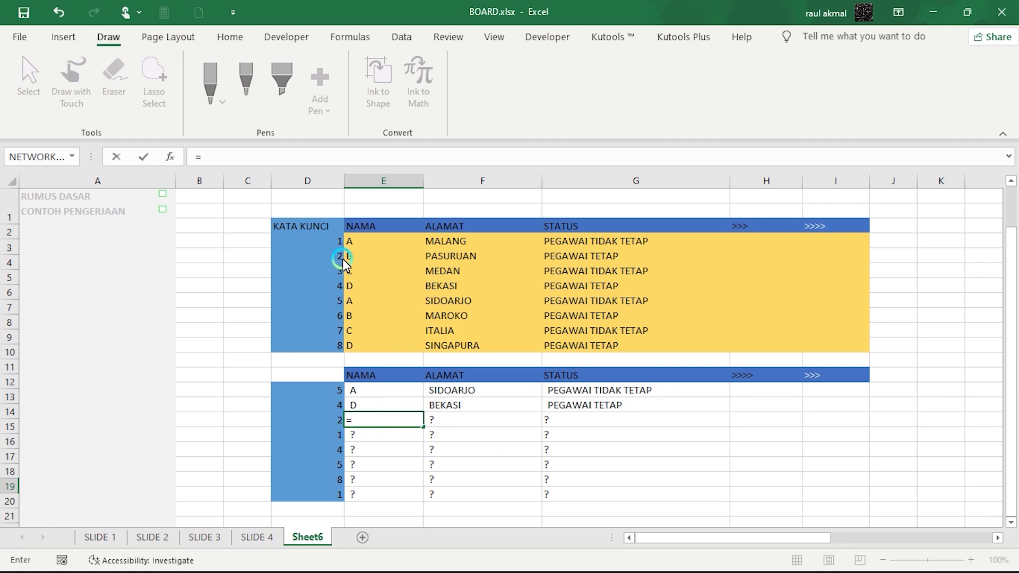
pyautogui.click(359, 258)
pyautogui.press('Return')
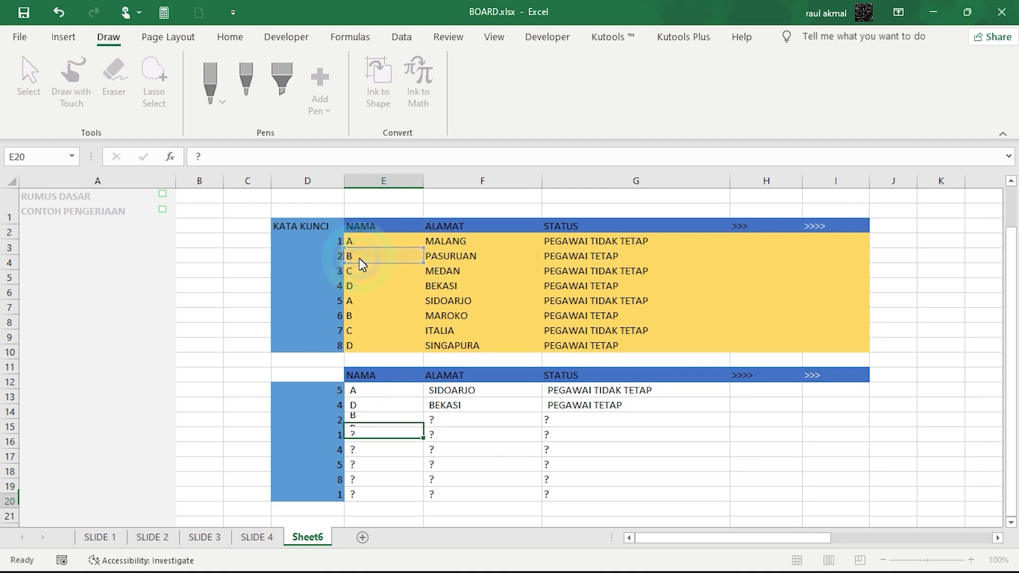
pyautogui.click(413, 423)
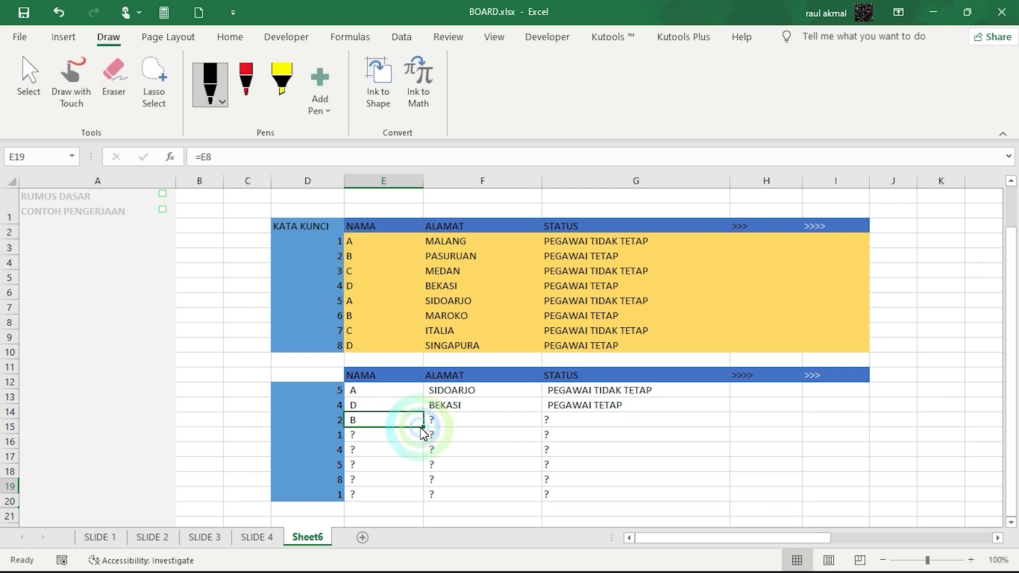
pyautogui.moveTo(420, 425); pyautogui.dragTo(666, 433)
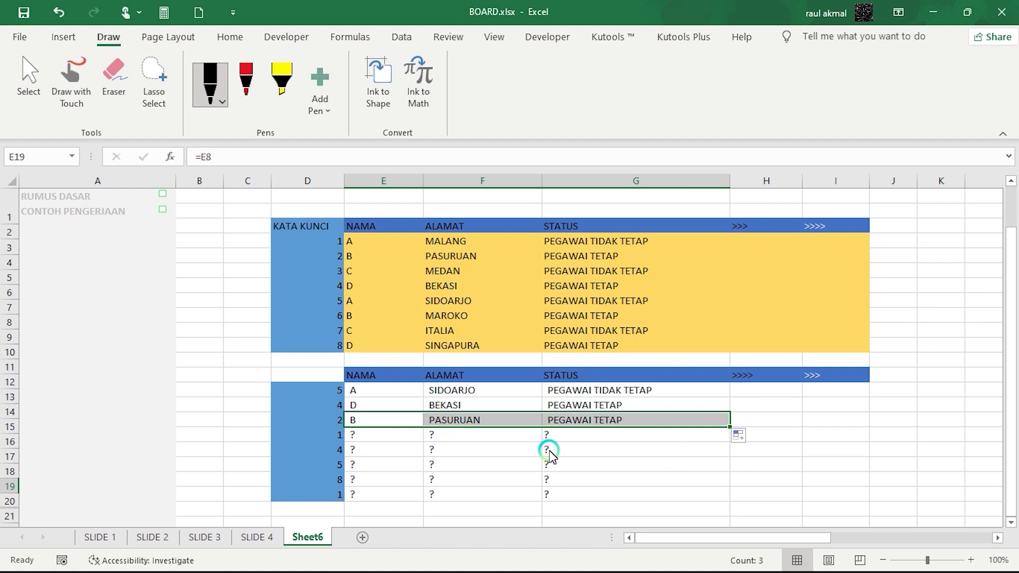
# - Begin a VLOOKUP formula in E17 with $D$17 as the lookup value and D7:G14 as the table array
pyautogui.click(405, 396)
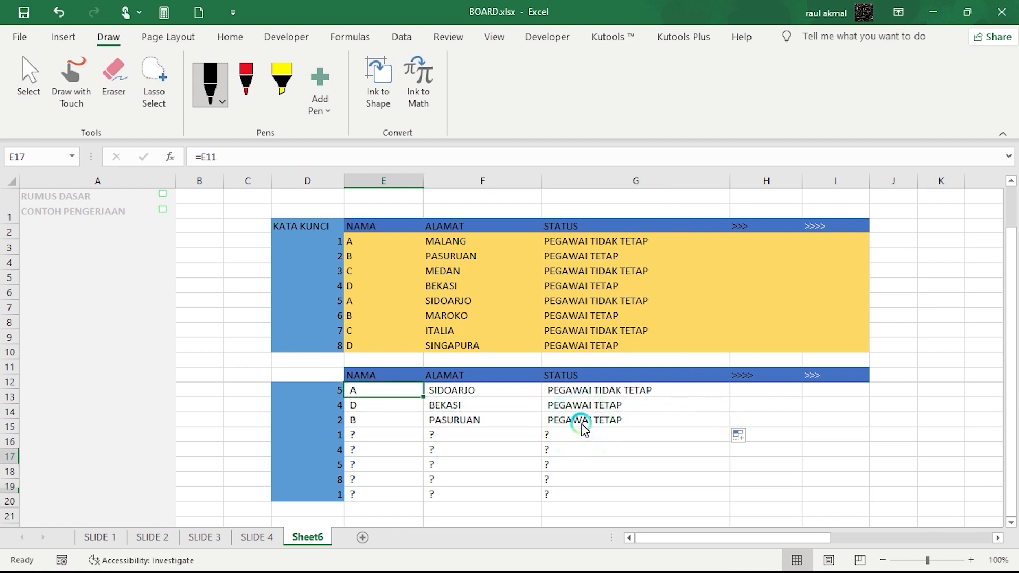
pyautogui.write('=vlook')
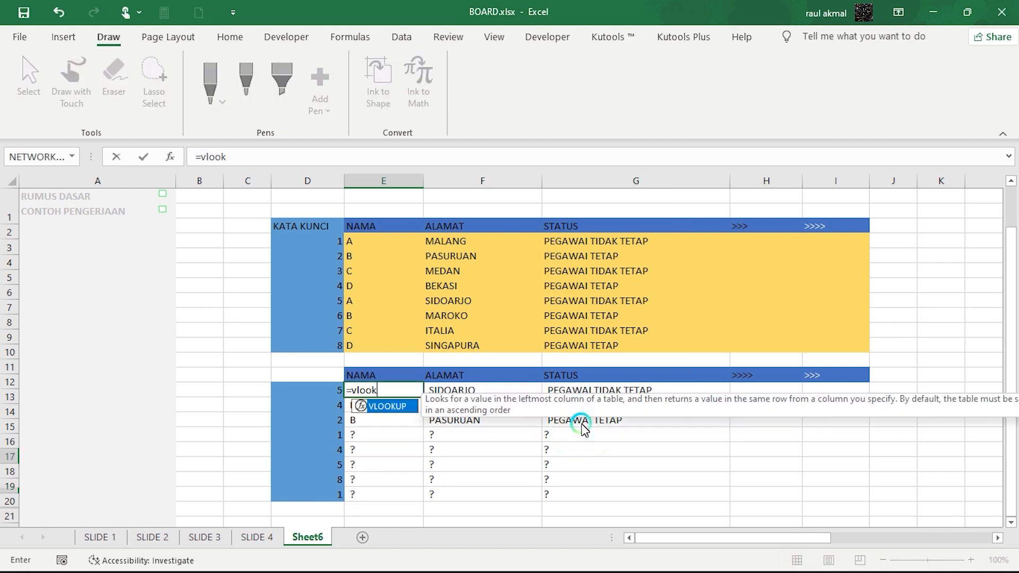
pyautogui.write('up(')
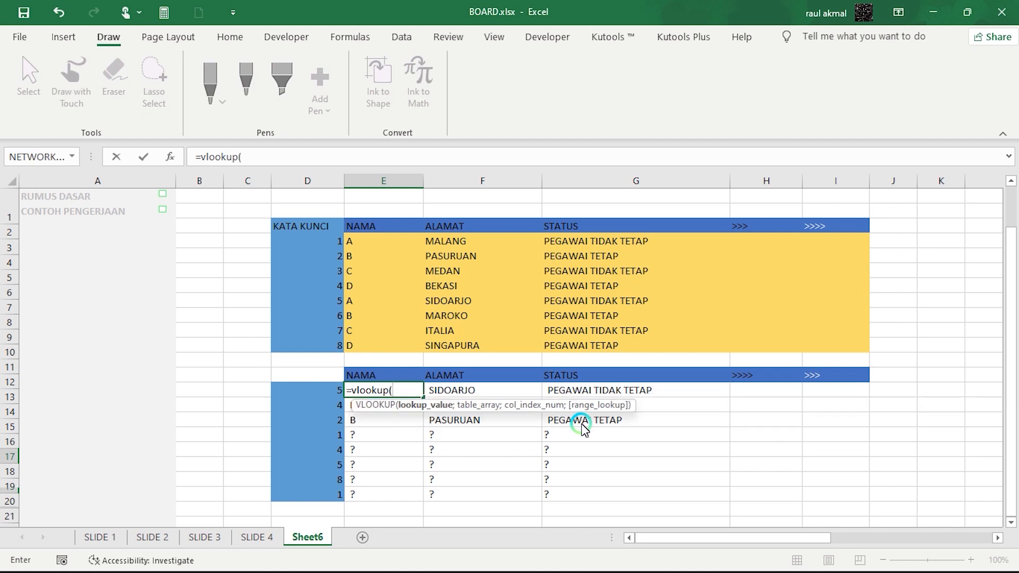
pyautogui.click(322, 393)
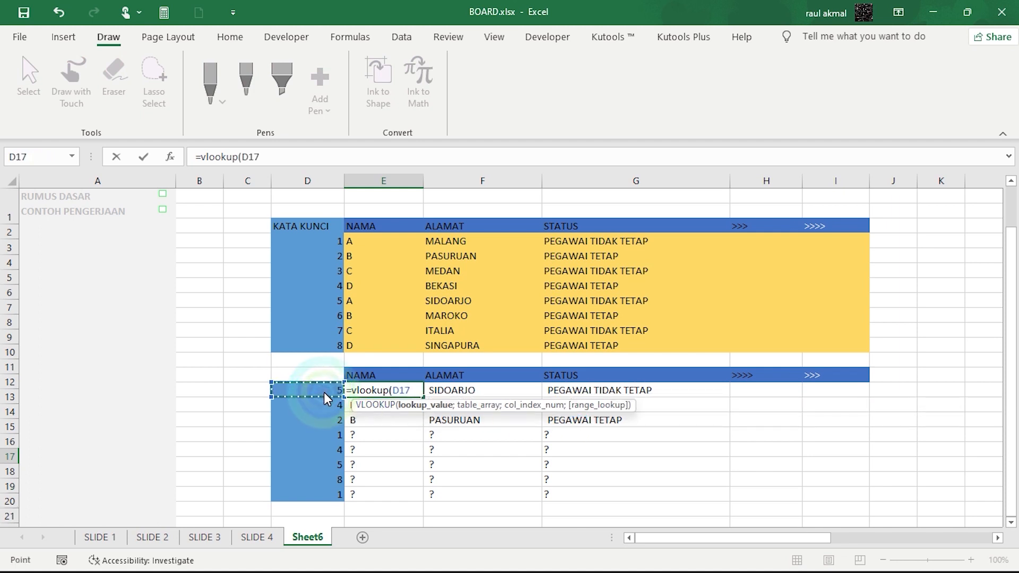
pyautogui.press('F4')
pyautogui.write(';')
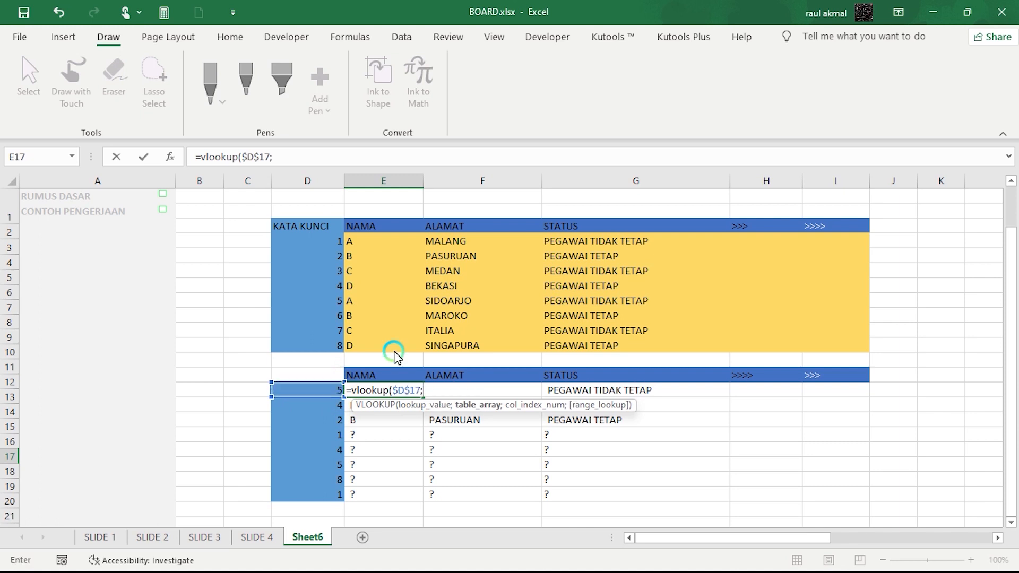
pyautogui.moveTo(326, 241); pyautogui.dragTo(668, 342)
pyautogui.press('F4')
pyautogui.write(';')
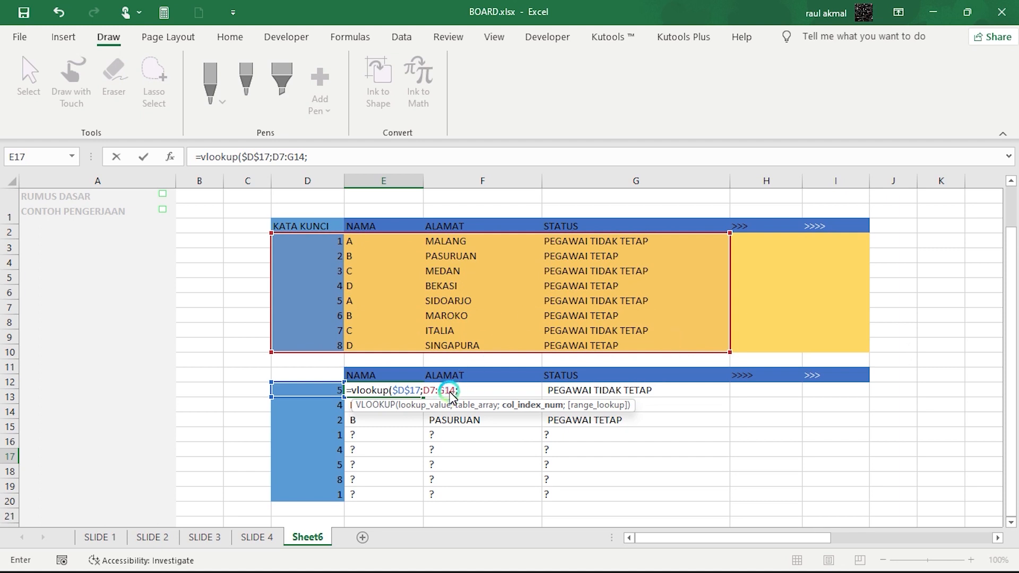
# - Make the formula's table array absolute as $D$7:$G$14 and its lookup value relative as D17
pyautogui.click(431, 391)
pyautogui.press('F4')
pyautogui.click(399, 391)
pyautogui.press('F4')
pyautogui.click(478, 391)
pyautogui.click(409, 391)
pyautogui.press('F4')
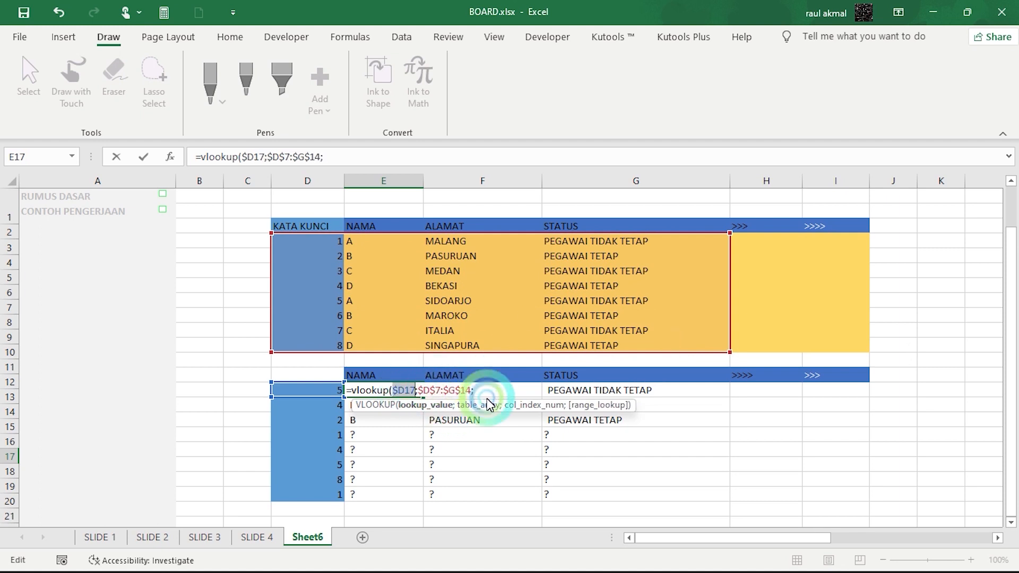
pyautogui.press('F4')
# - Complete the VLOOKUP with column index 2 and range lookup 0, and fill it down the NAMA column to E24
pyautogui.click(481, 390)
pyautogui.click(486, 391)
pyautogui.write(';')
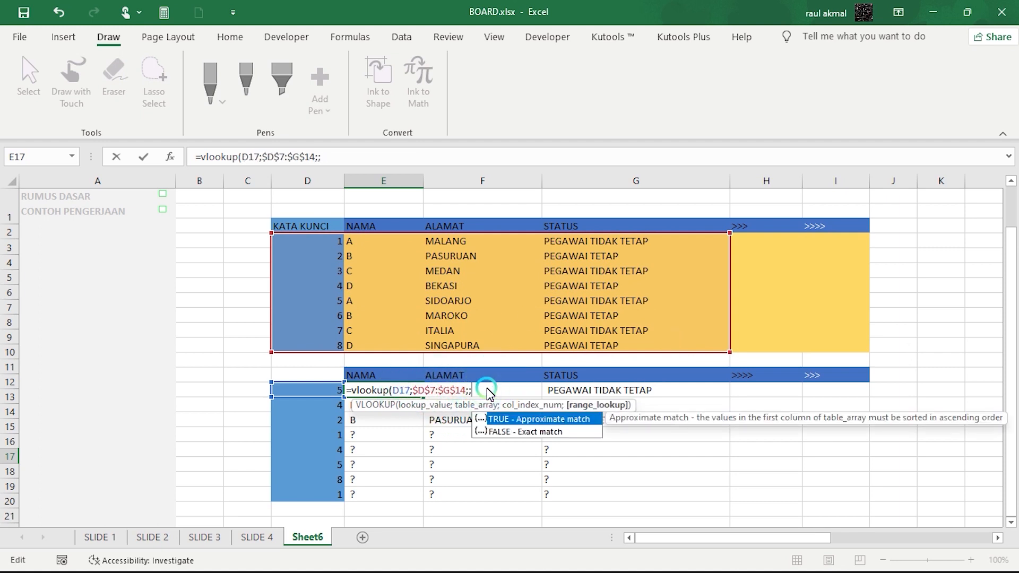
pyautogui.press('BackSpace')
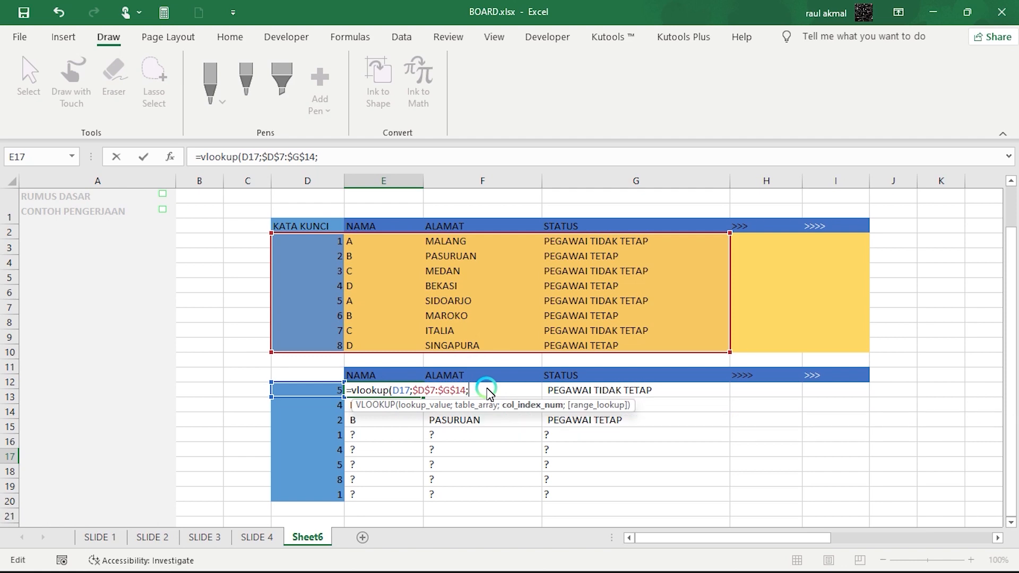
pyautogui.write('2;0')
pyautogui.press('Return')
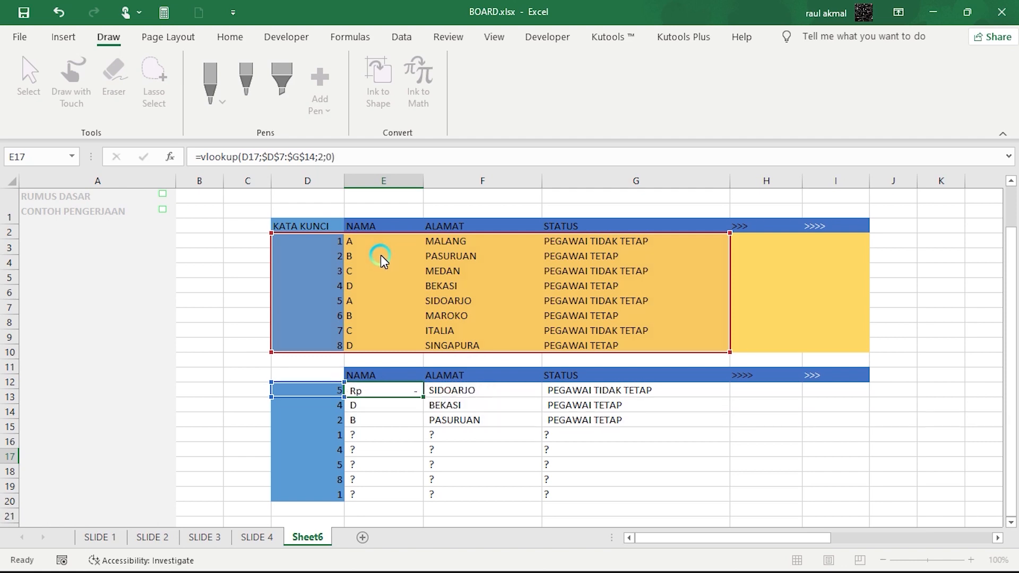
pyautogui.click(364, 393)
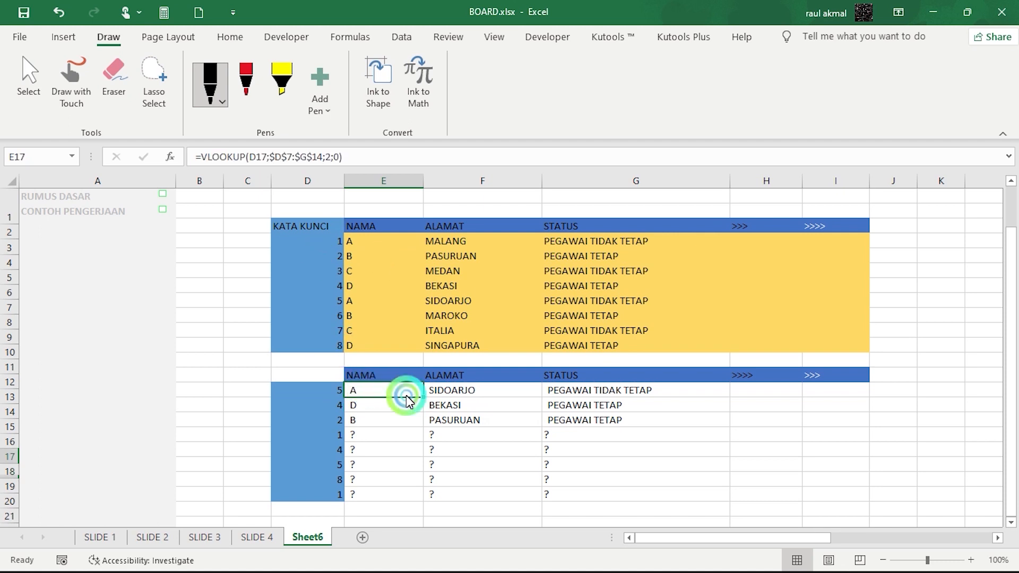
pyautogui.doubleClick(423, 398)
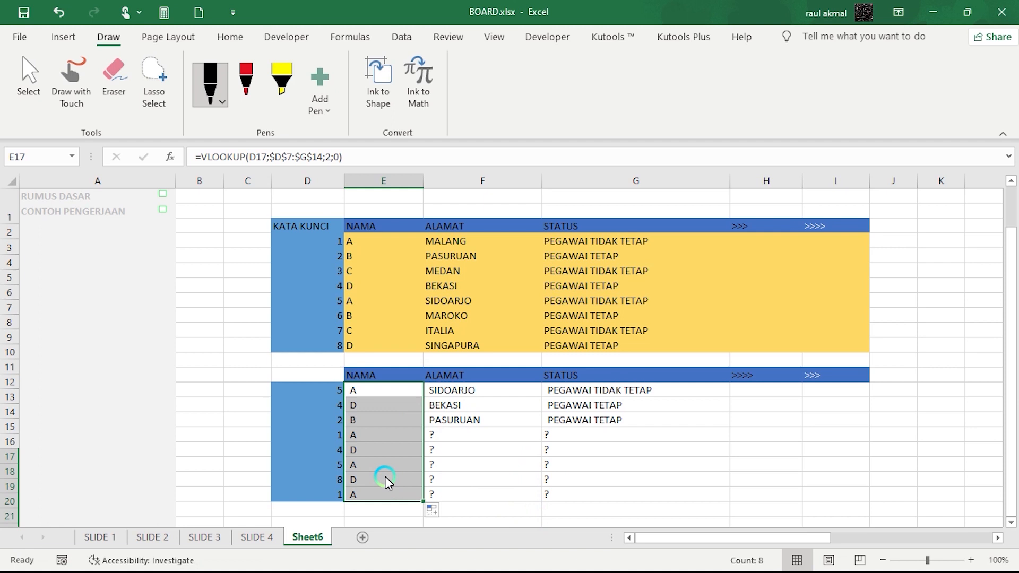
# - Copy the VLOOKUP formula text from E17 into F17 so its references stay the same
pyautogui.click(472, 391)
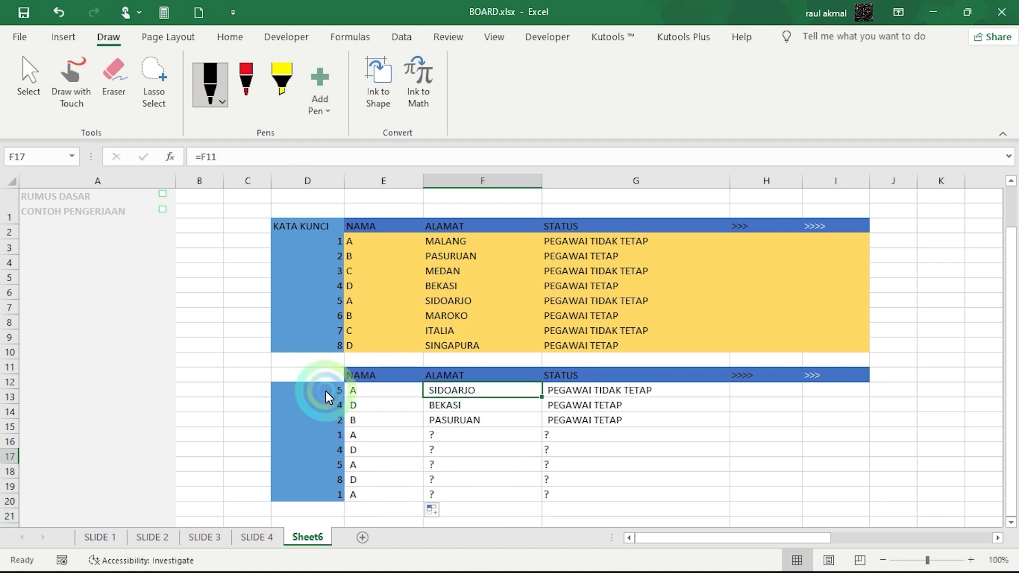
pyautogui.click(406, 397)
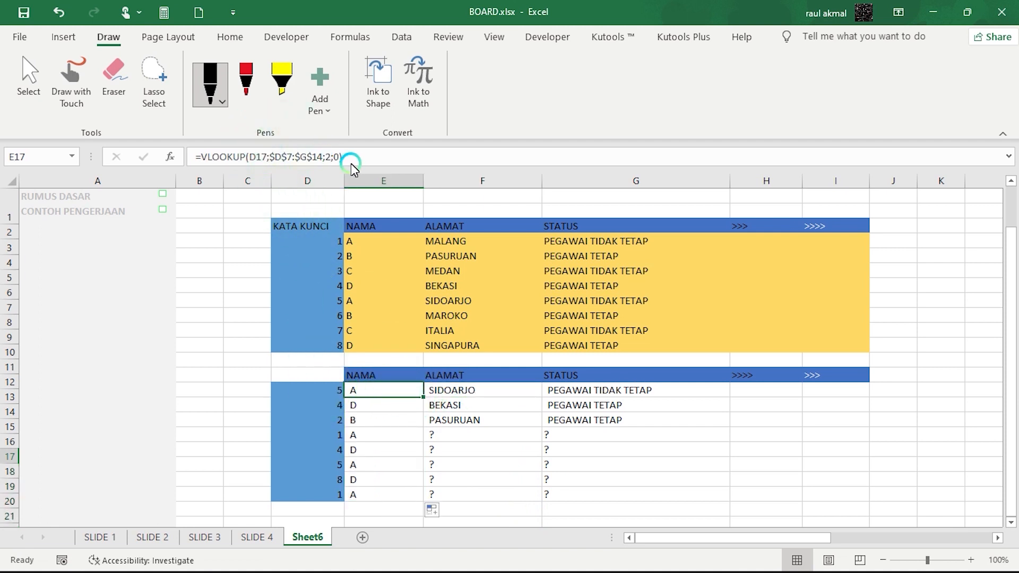
pyautogui.moveTo(351, 163); pyautogui.dragTo(34, 162)
pyautogui.hotkey('ctrl', 'c')
pyautogui.press('Tab')
pyautogui.hotkey('ctrl', 'v')
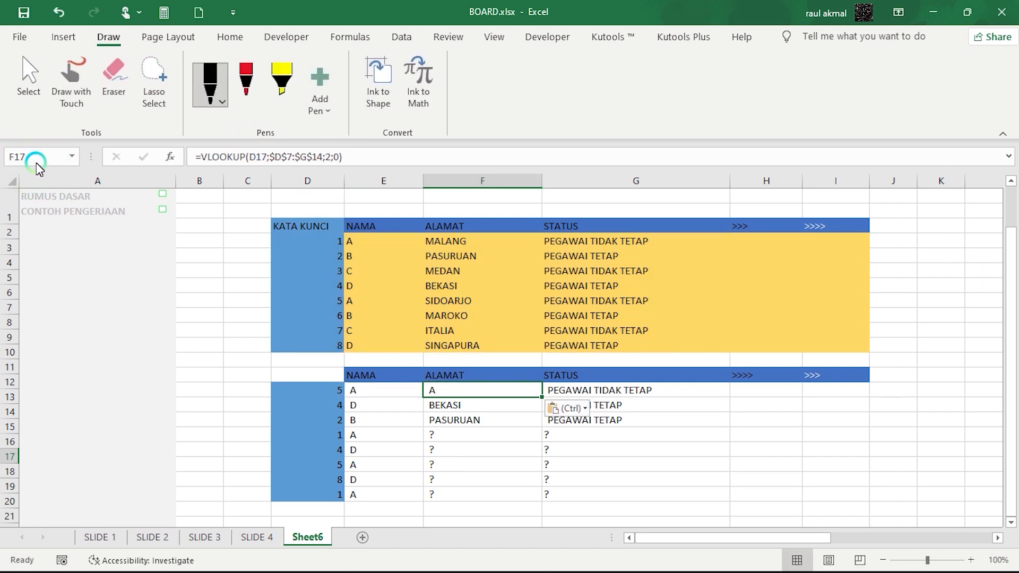
# - Set the column index in F17's VLOOKUP to 3 and fill the formula down the ALAMAT column to F24
pyautogui.click(328, 158)
pyautogui.click(331, 158)
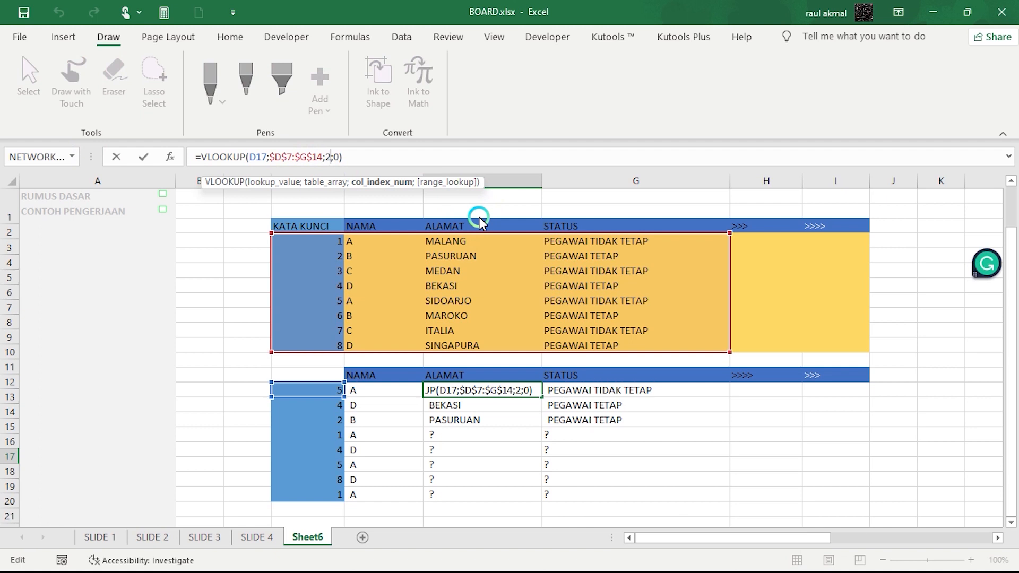
pyautogui.press('BackSpace')
pyautogui.write('3')
pyautogui.press('Return')
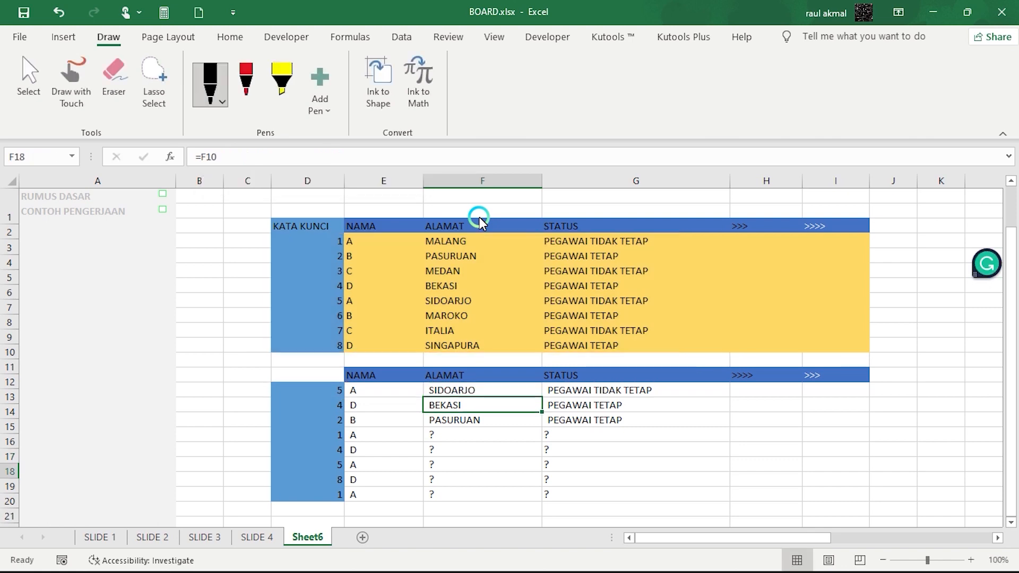
pyautogui.click(535, 394)
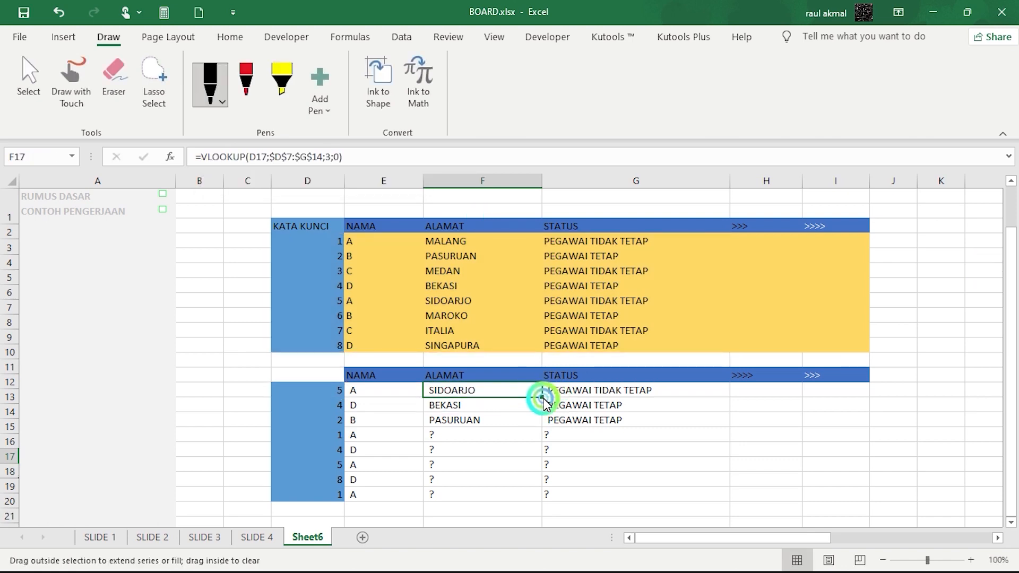
pyautogui.doubleClick(537, 396)
# - Put the same VLOOKUP in G17 with column index 4 and fill it down the STATUS column to G24
pyautogui.click(668, 389)
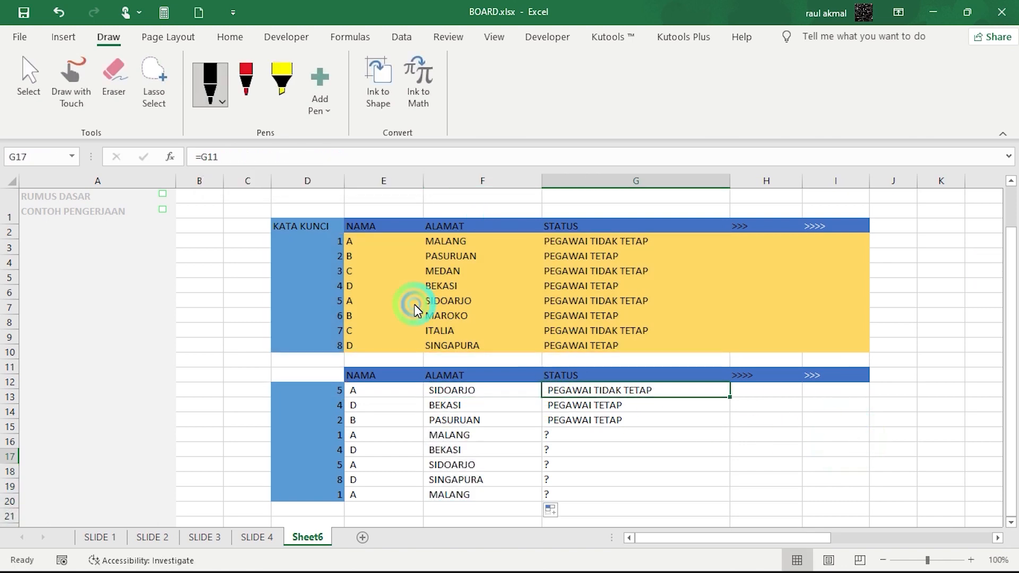
pyautogui.hotkey('ctrl', 'v')
pyautogui.click(327, 158)
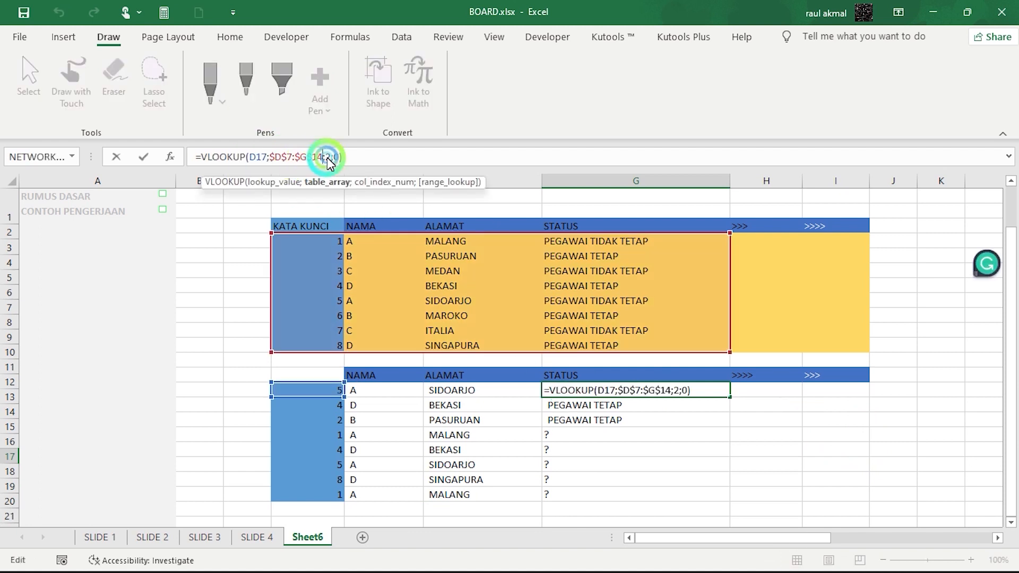
pyautogui.press('BackSpace')
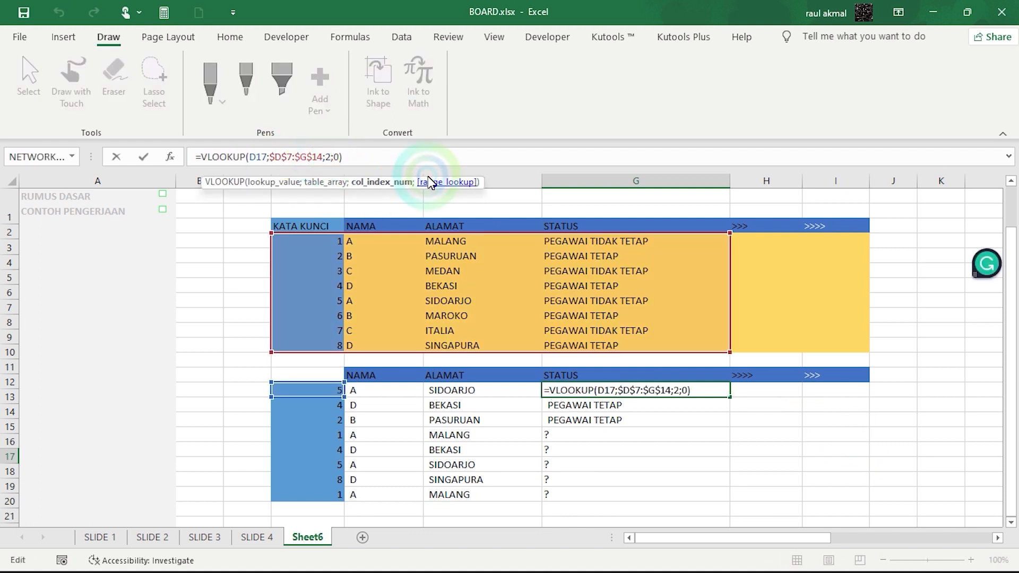
pyautogui.write('4')
pyautogui.press('Return')
pyautogui.click(723, 392)
pyautogui.doubleClick(729, 397)
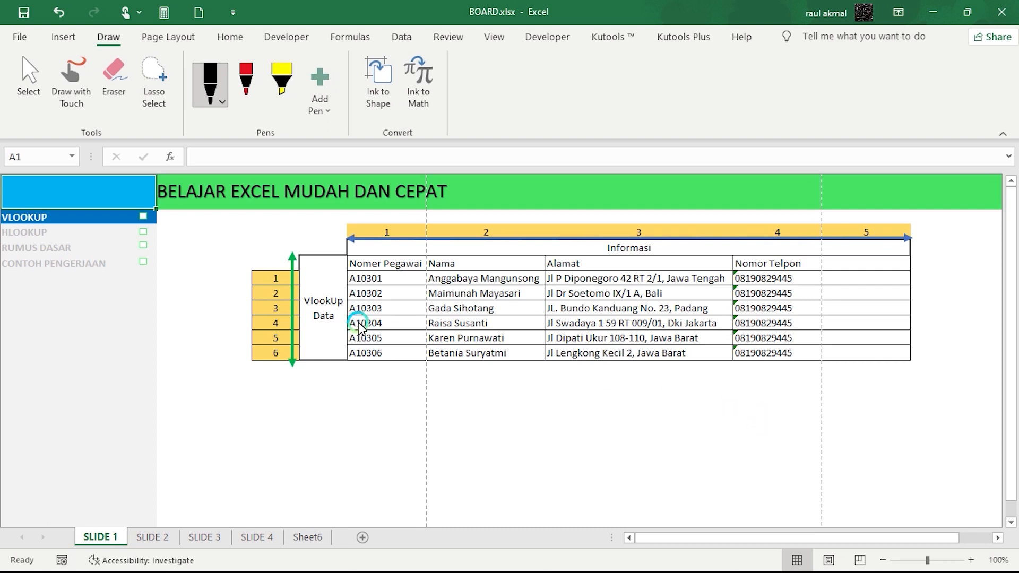
# - Examine how each employee number in SLIDE 1's vertical VLOOKUP table leads to its row of information
pyautogui.moveTo(372, 279); pyautogui.dragTo(865, 279)
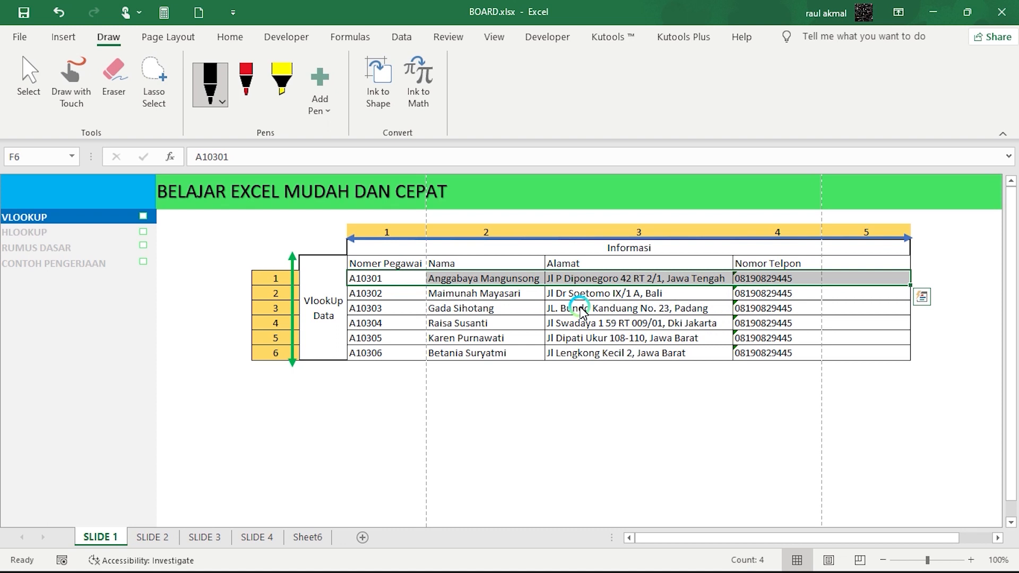
pyautogui.click(405, 293)
pyautogui.click(404, 310)
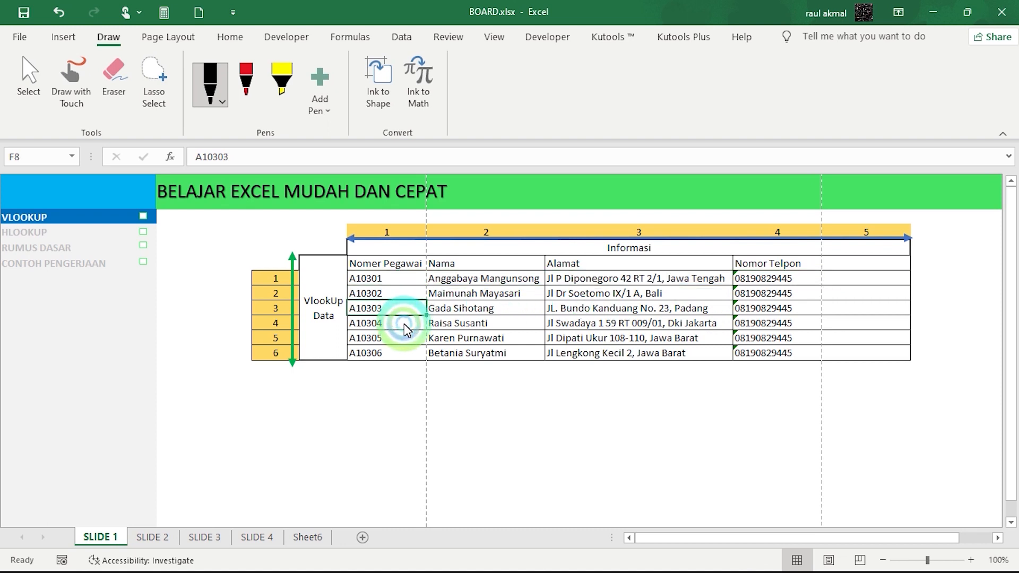
pyautogui.click(404, 325)
pyautogui.click(402, 338)
pyautogui.click(401, 352)
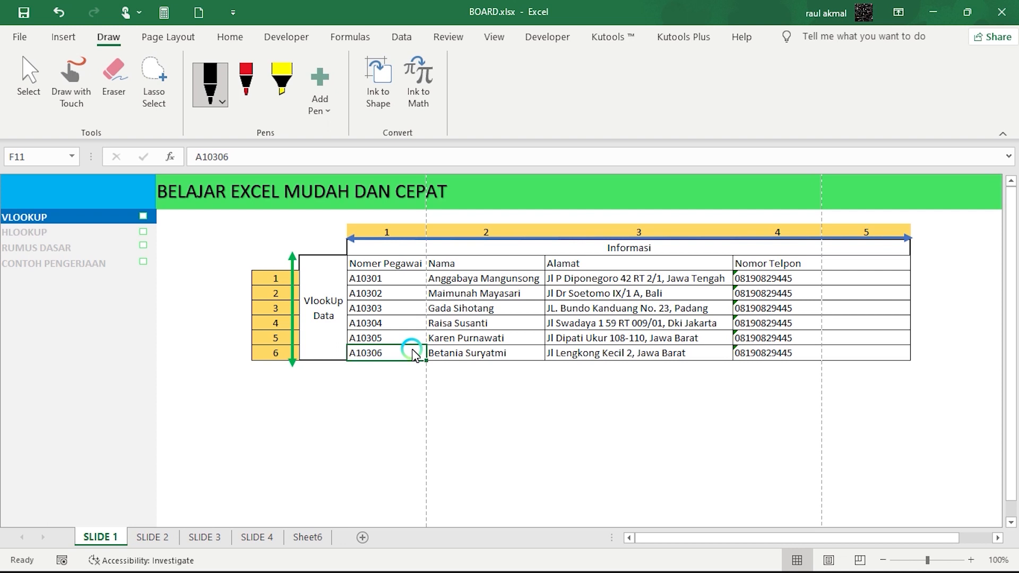
pyautogui.click(148, 238)
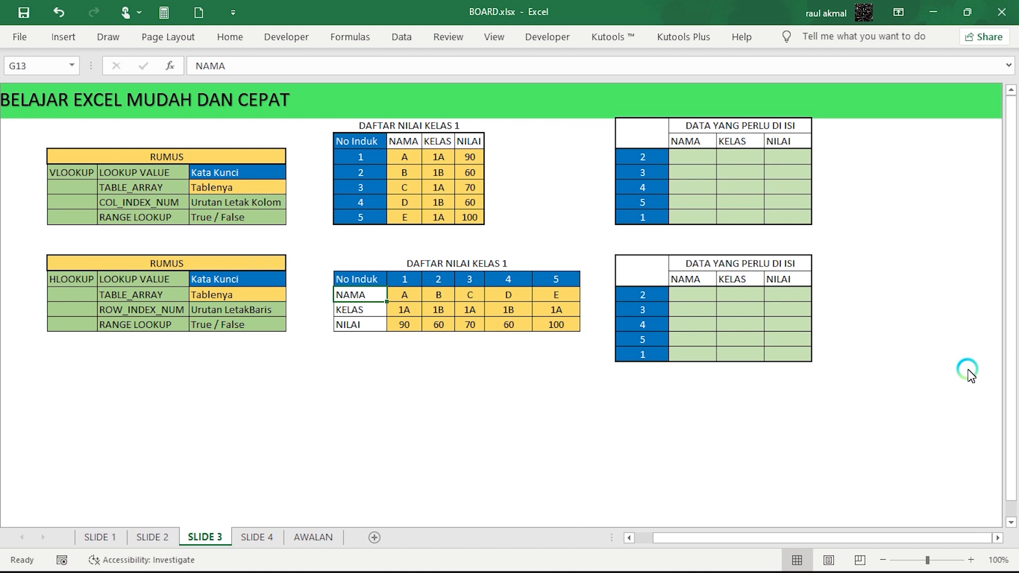
# - Start a VLOOKUP formula in O4 of SLIDE 3's first NAMA column with N4 as the lookup value
pyautogui.click(700, 161)
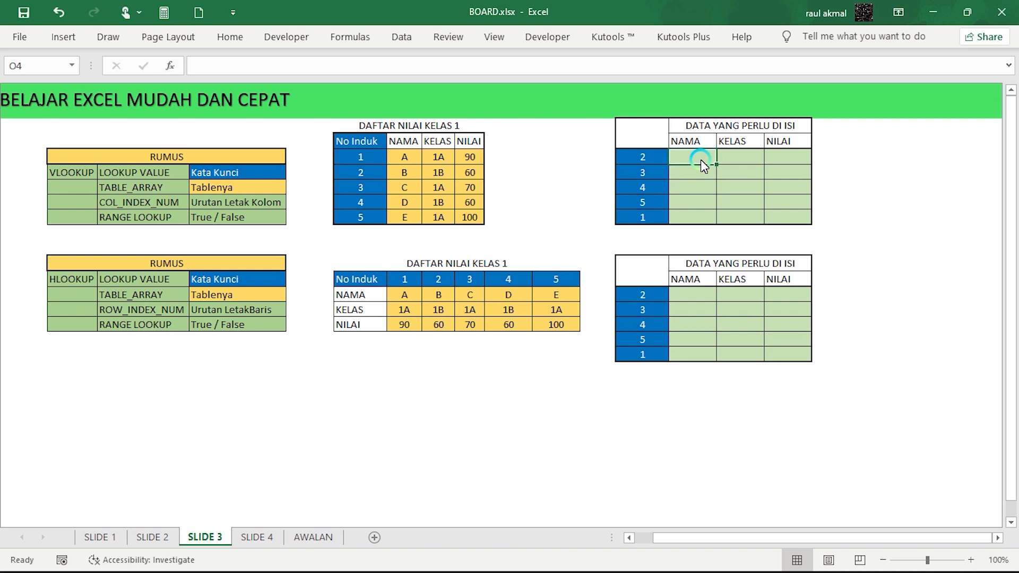
pyautogui.write('=vloo')
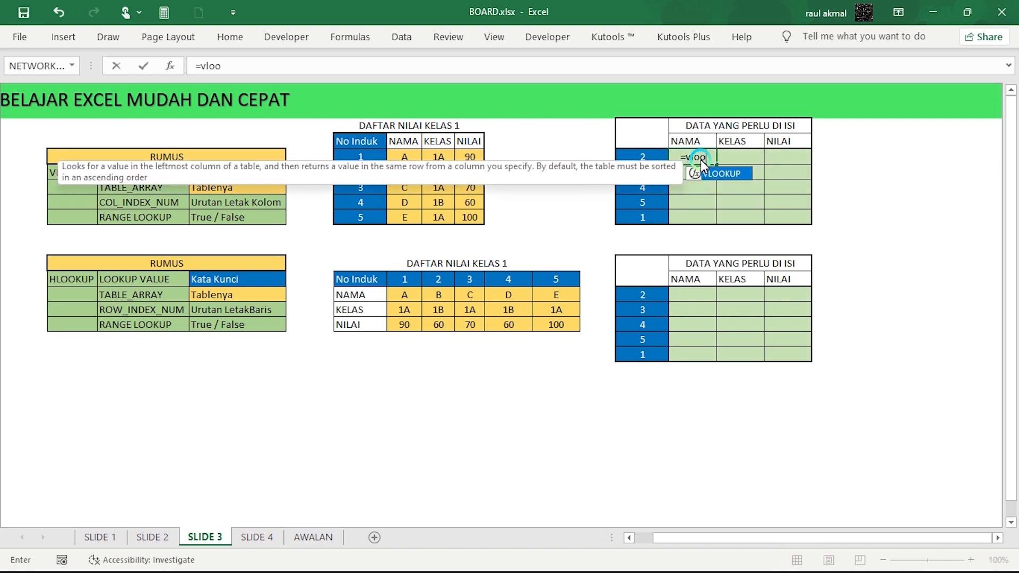
pyautogui.write('kup')
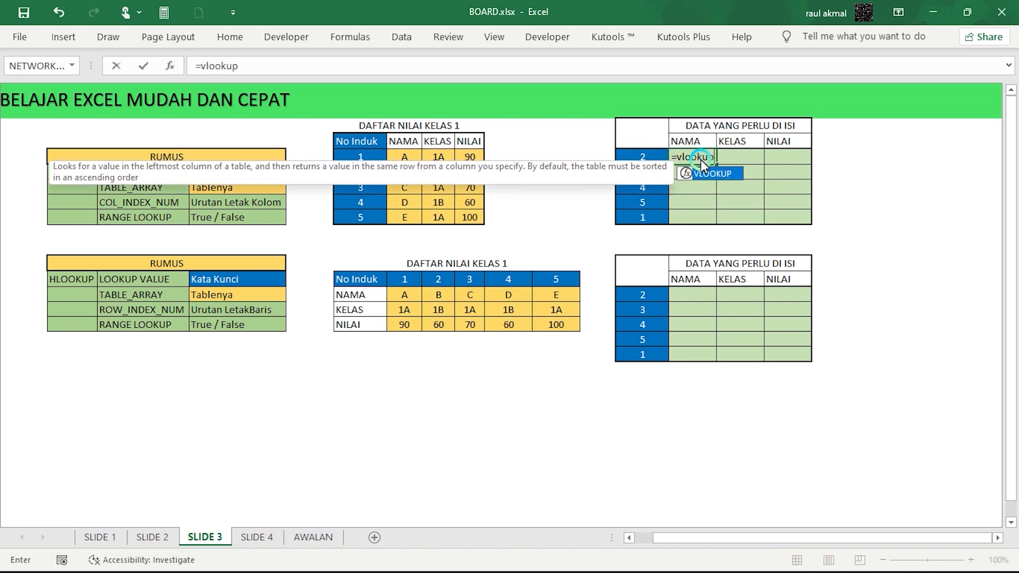
pyautogui.write('(')
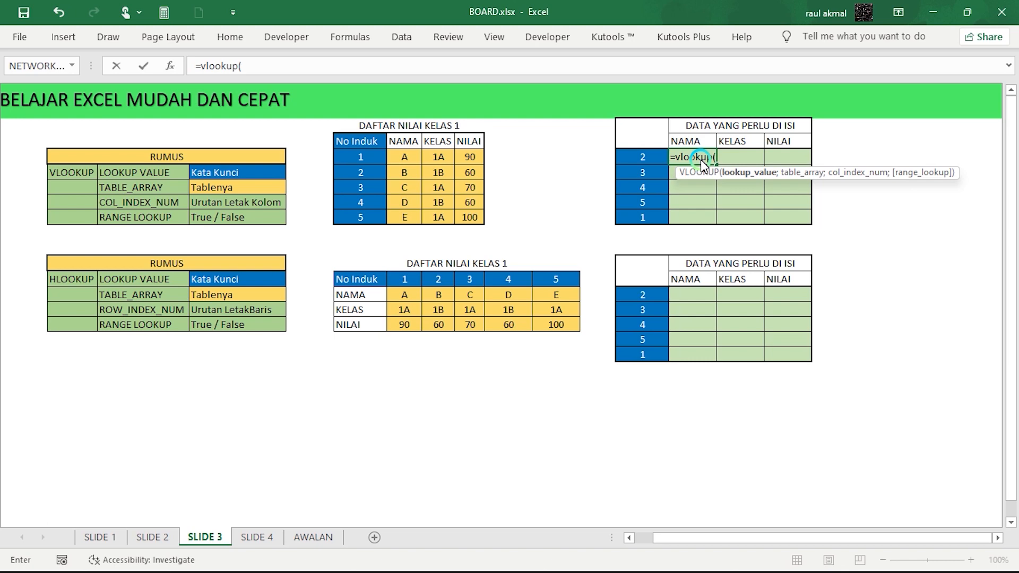
pyautogui.click(649, 156)
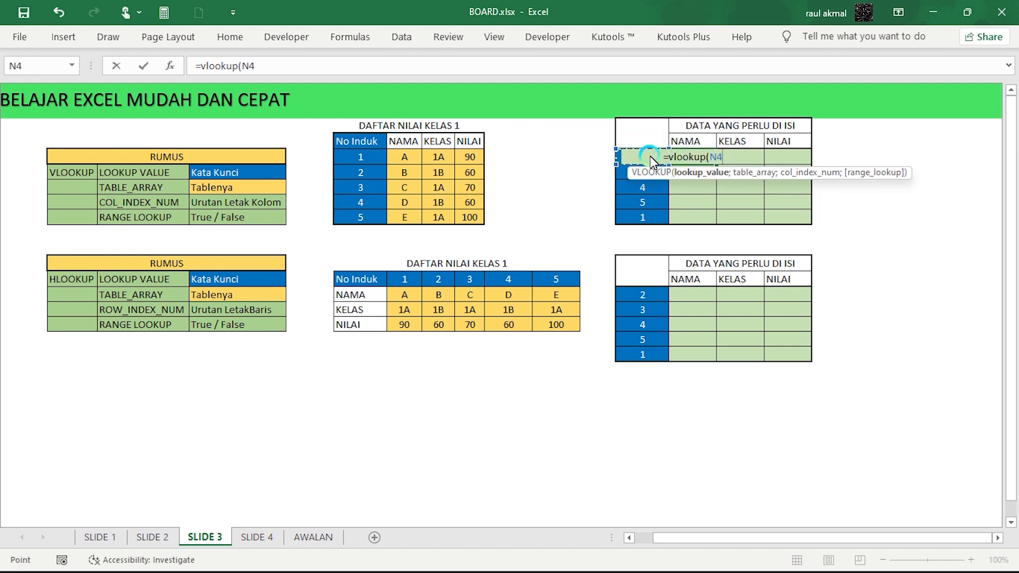
pyautogui.write(';')
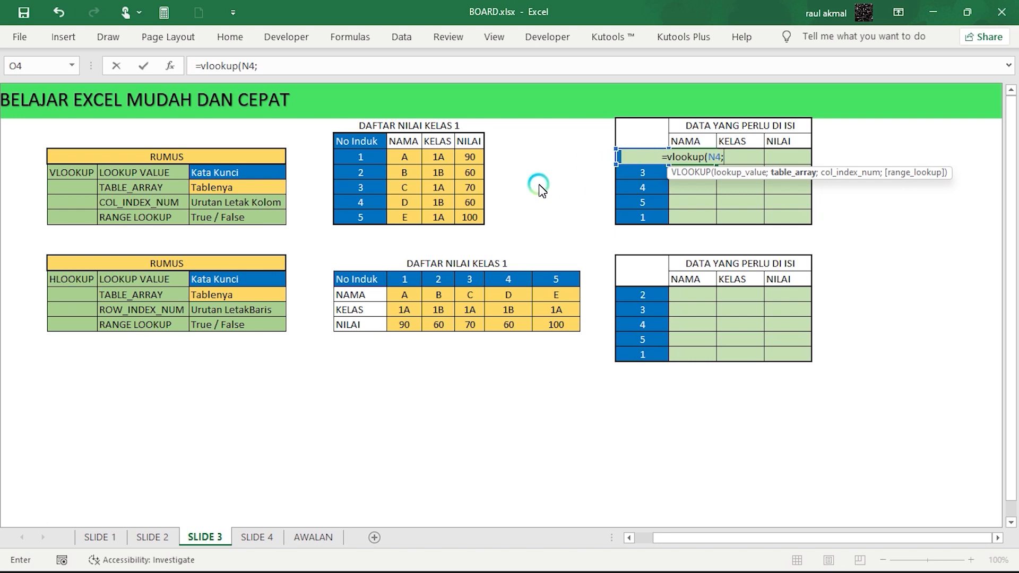
# - Set the formula's table array to the first DAFTAR NILAI KELAS 1 data as the absolute range $G$4:$J$8
pyautogui.click(467, 217)
pyautogui.moveTo(448, 217); pyautogui.dragTo(360, 160)
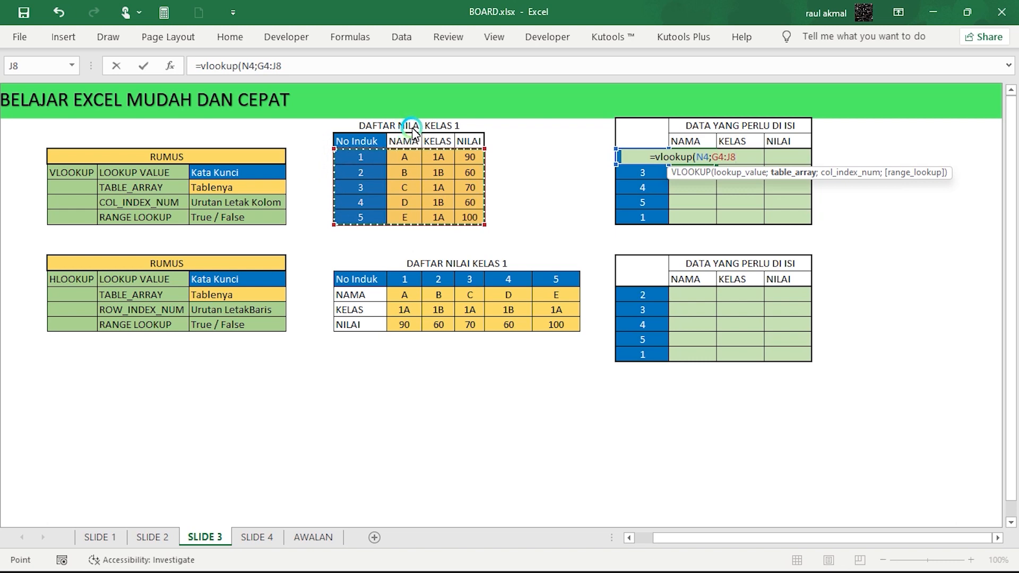
pyautogui.press('F4')
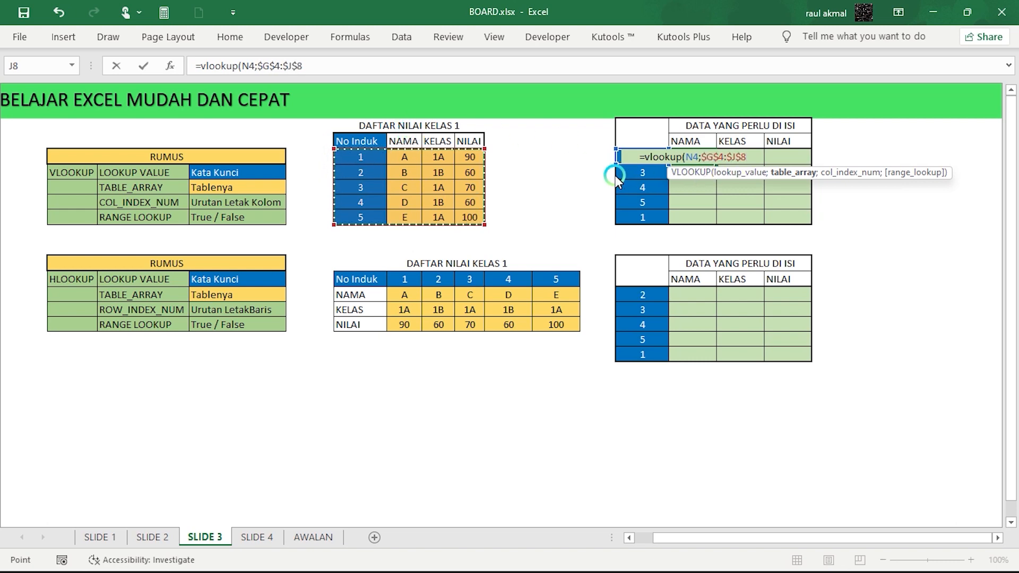
pyautogui.write(';')
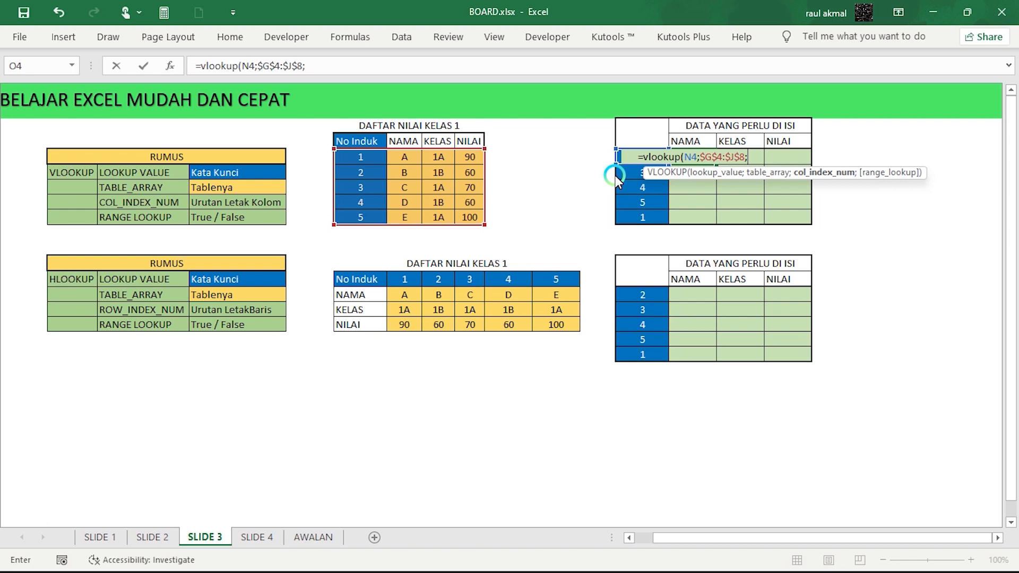
# - Complete the VLOOKUP with column index 2 and range lookup 0, and fill it down the NAMA column to O8
pyautogui.write('2')
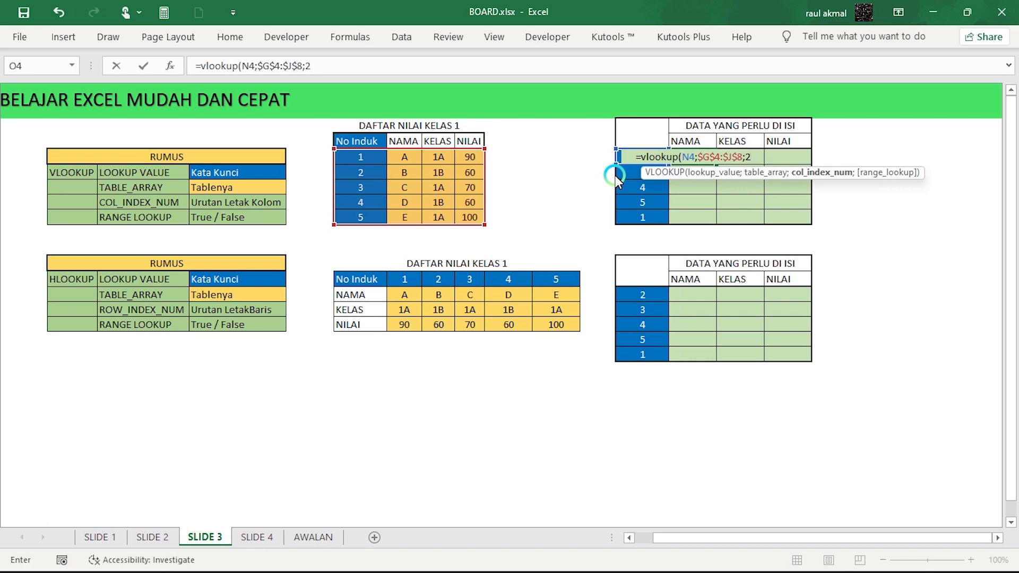
pyautogui.write(';')
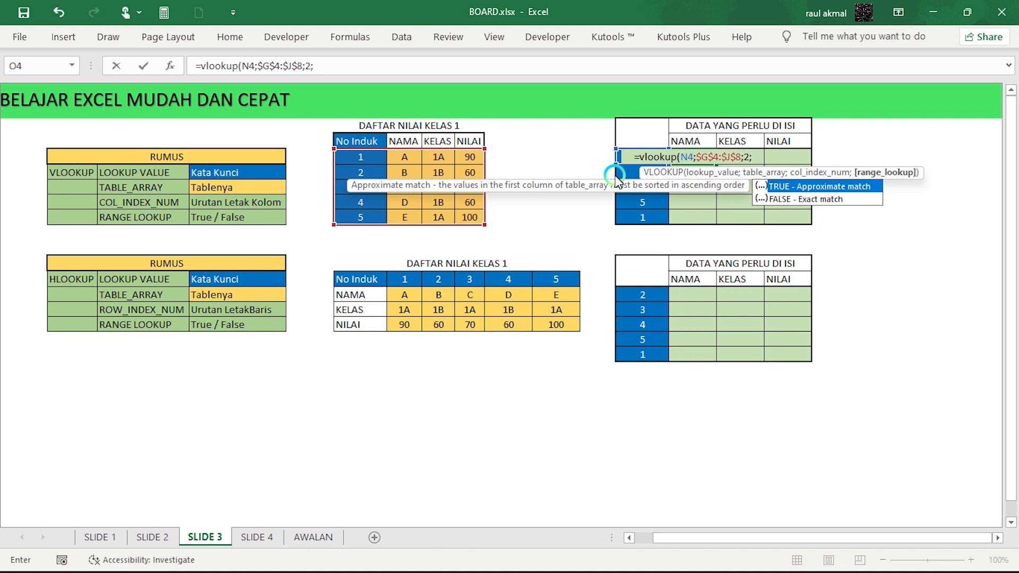
pyautogui.write(')')
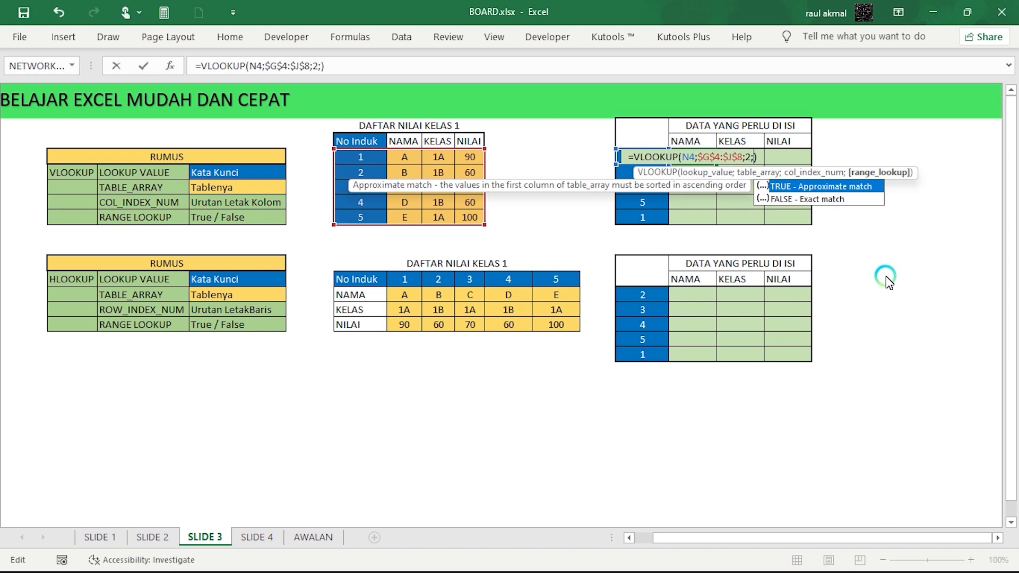
pyautogui.press('Return')
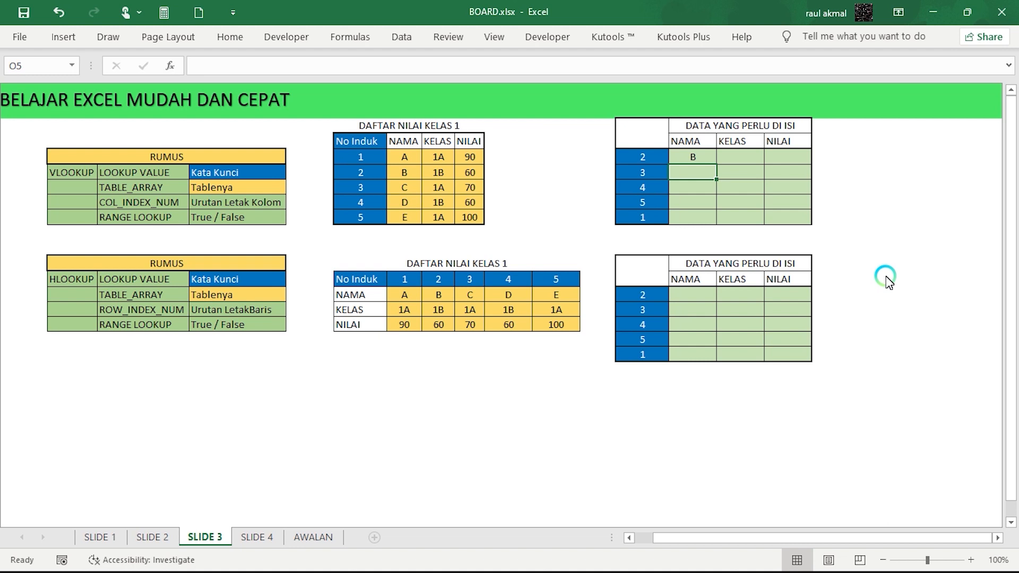
pyautogui.click(709, 161)
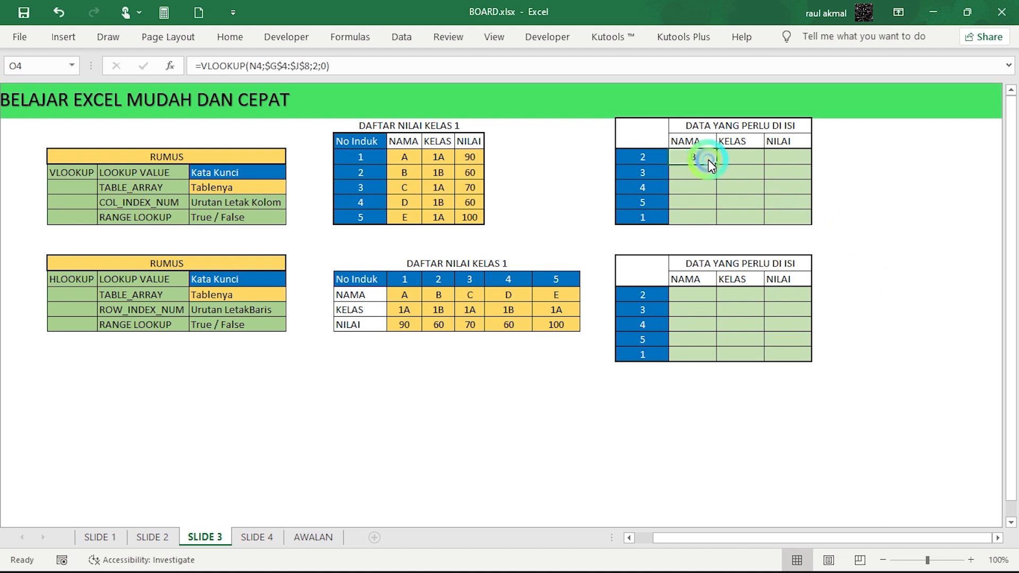
pyautogui.moveTo(717, 164); pyautogui.dragTo(718, 222)
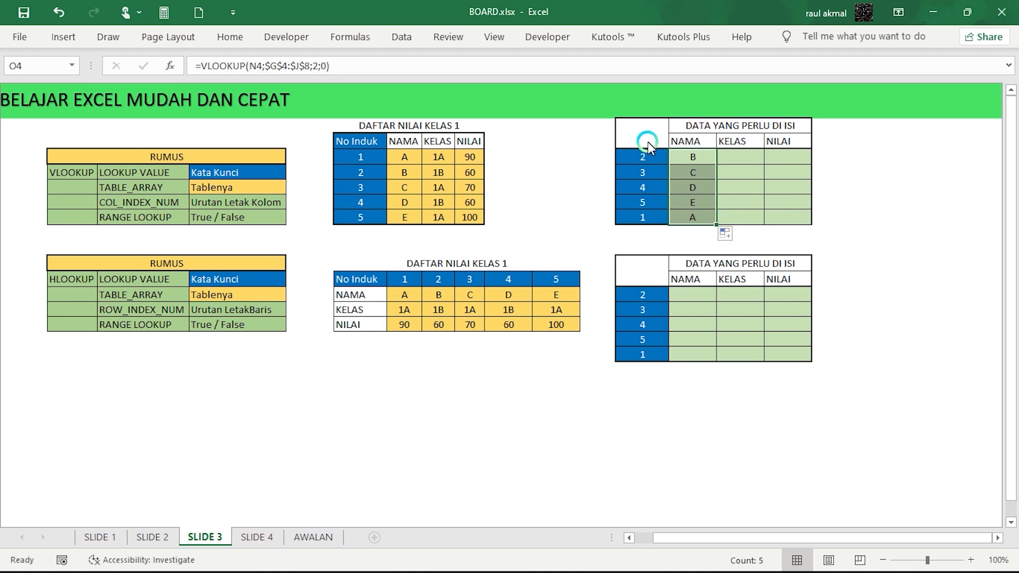
# - Copy the VLOOKUP formula text from O4 into P4 under KELAS and set its column index to 3
pyautogui.click(675, 160)
pyautogui.moveTo(348, 66); pyautogui.dragTo(49, 65)
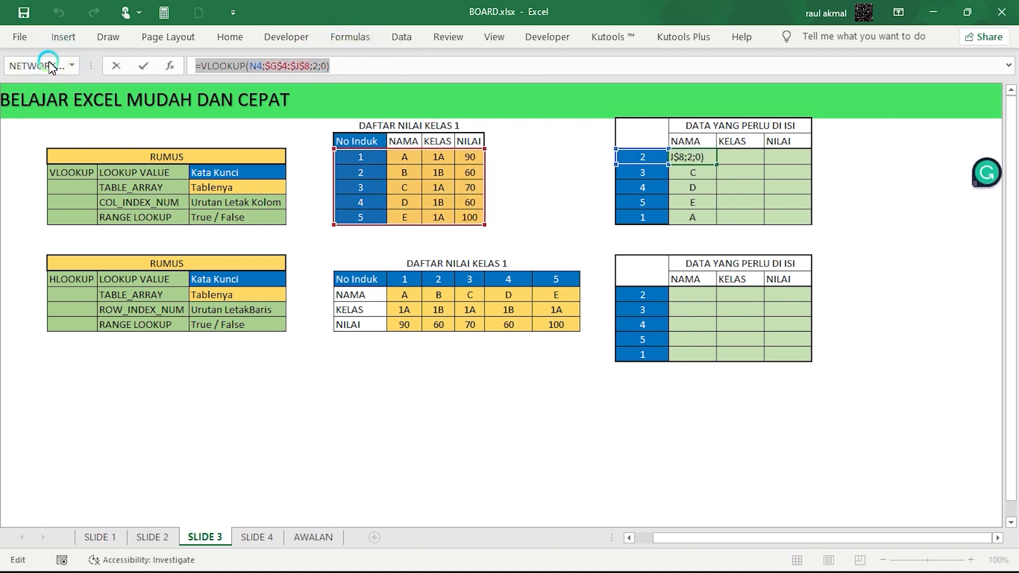
pyautogui.press('Tab')
pyautogui.hotkey('ctrl', 'v')
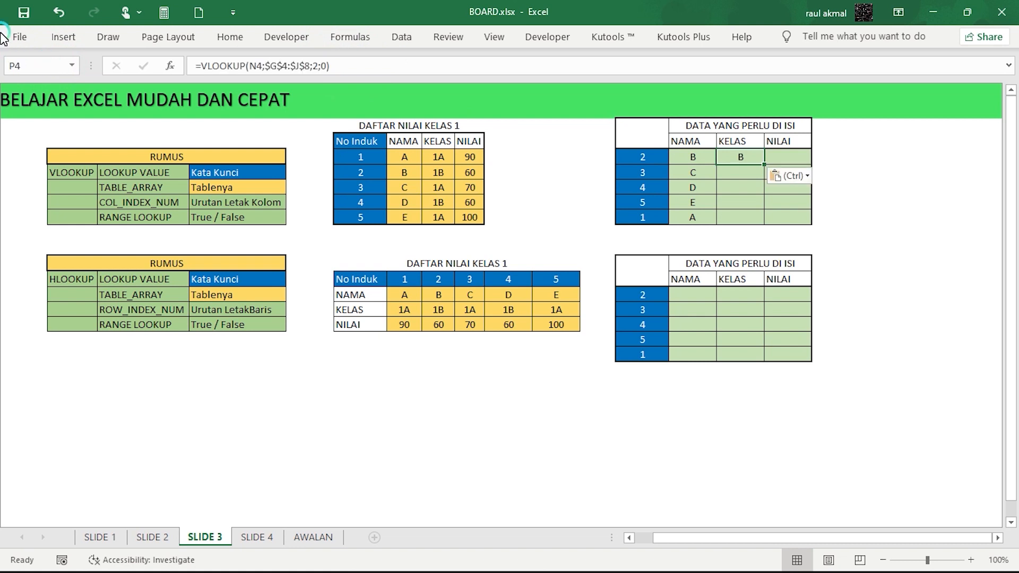
pyautogui.click(320, 66)
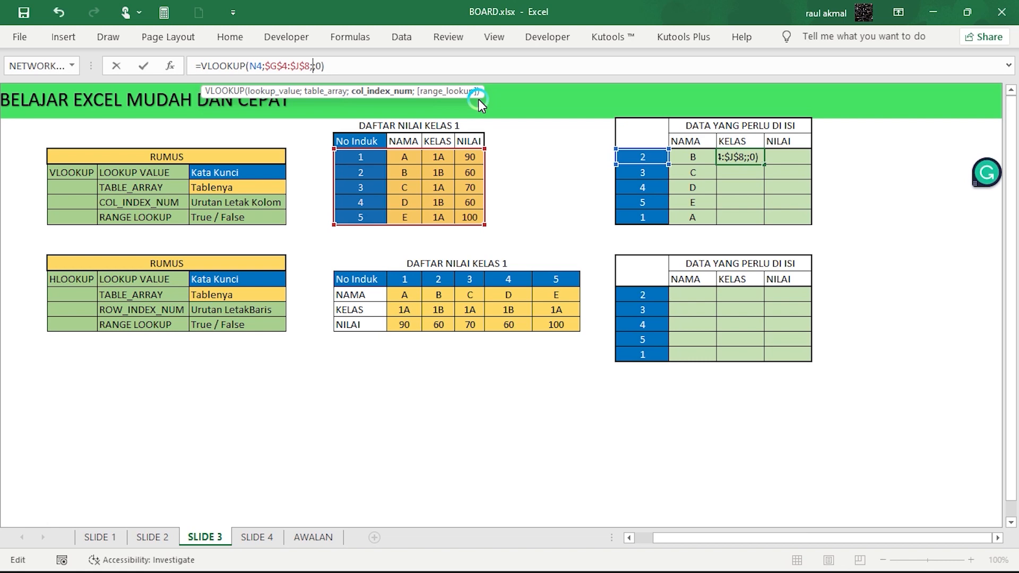
pyautogui.press('Return')
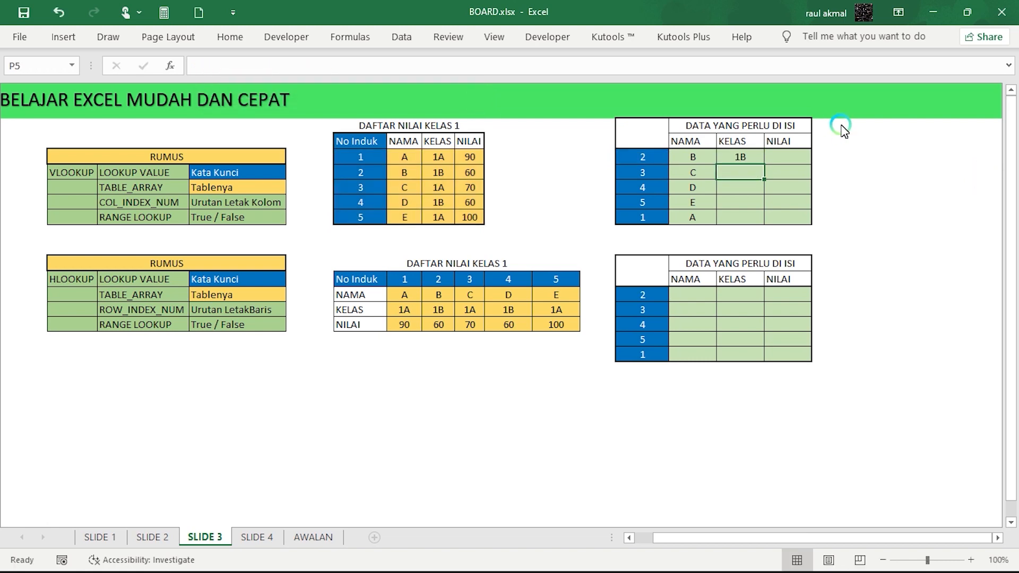
# - Paste the copied VLOOKUP formula text into Q4 under NILAI and set its column index to 4
pyautogui.click(780, 158)
pyautogui.click(229, 64)
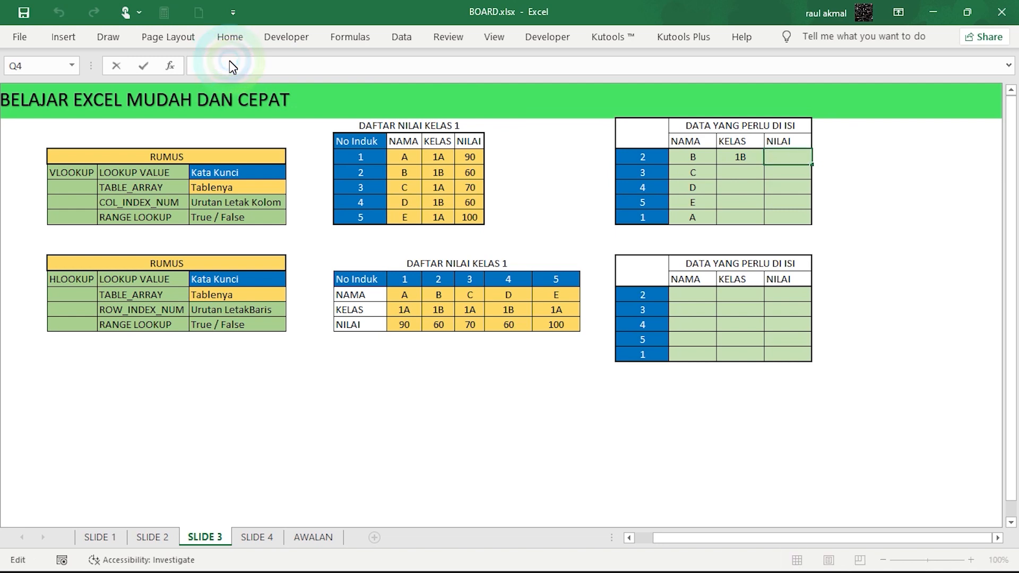
pyautogui.hotkey('ctrl', 'v')
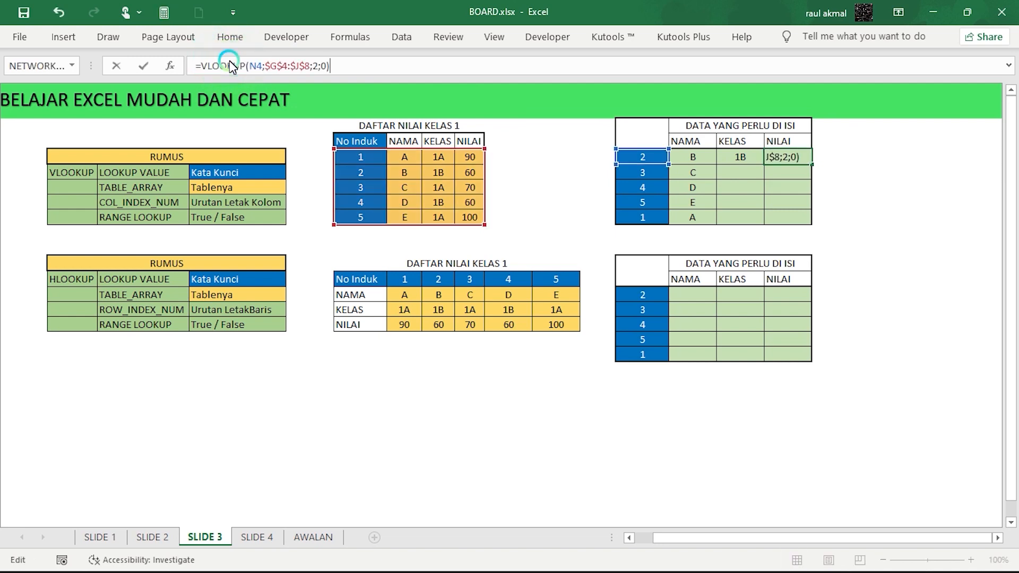
pyautogui.click(317, 67)
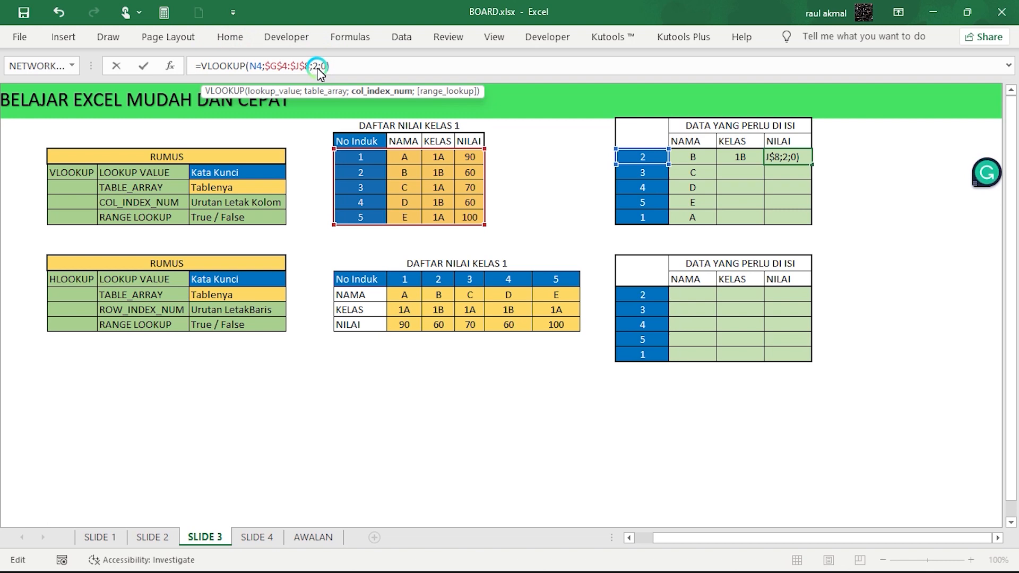
pyautogui.press('BackSpace')
pyautogui.write('4')
pyautogui.press('Return')
# - Fill the formulas in P4:Q4 down the KELAS and NILAI columns to row 8
pyautogui.click(801, 157)
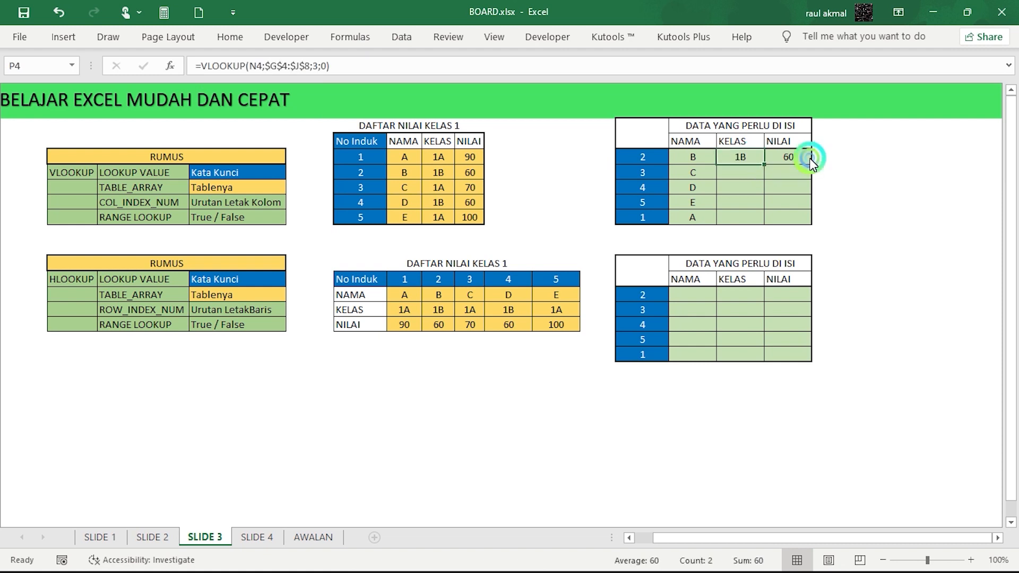
pyautogui.click(756, 166)
pyautogui.moveTo(756, 165); pyautogui.dragTo(793, 162)
pyautogui.doubleClick(811, 165)
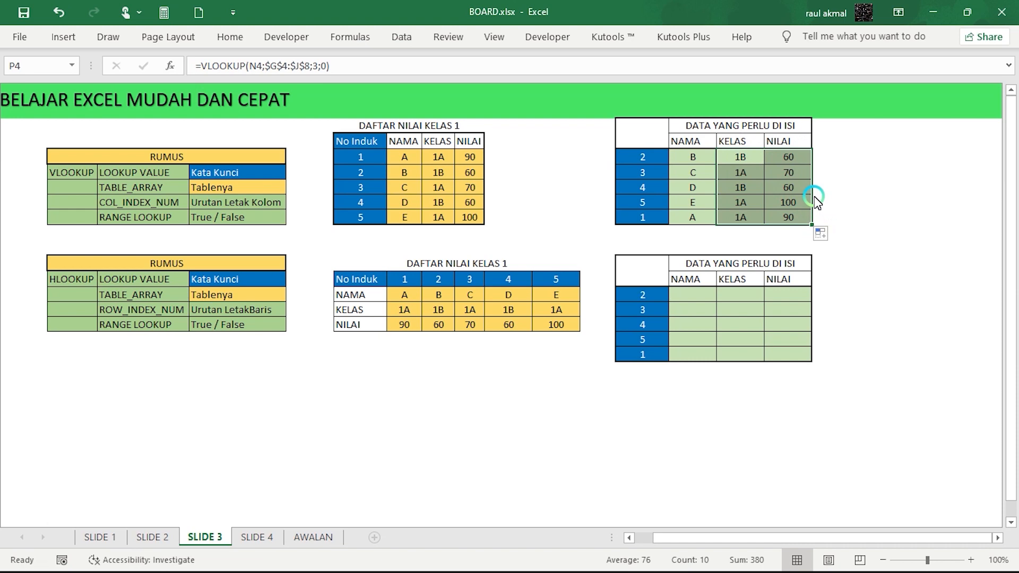
pyautogui.click(693, 295)
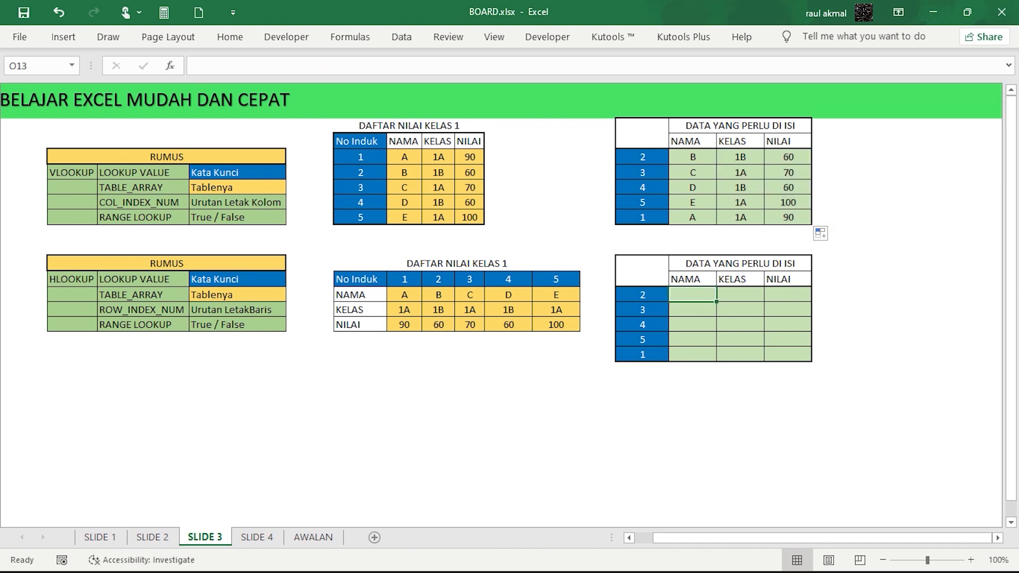
pyautogui.click(857, 384)
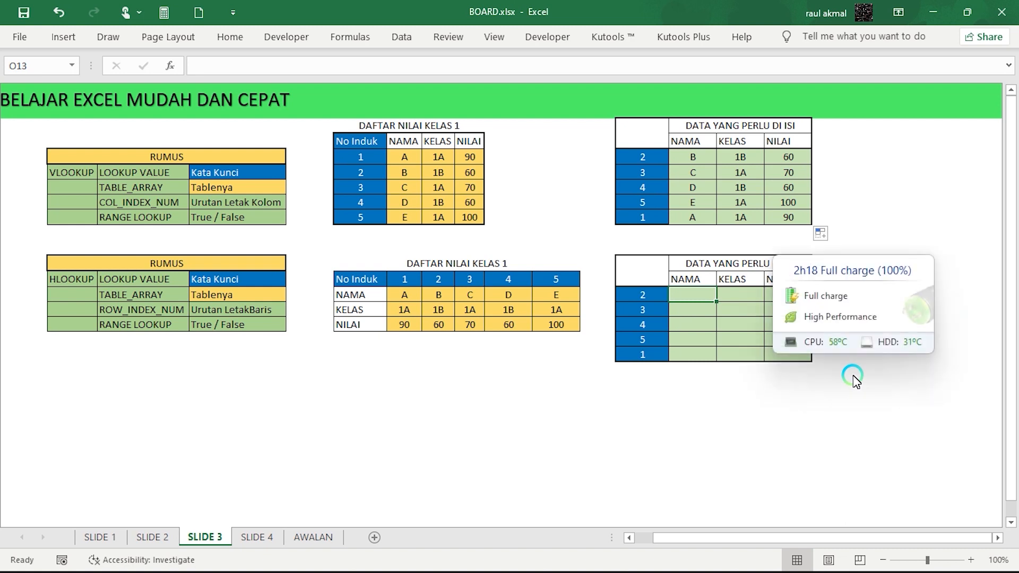
pyautogui.click(781, 400)
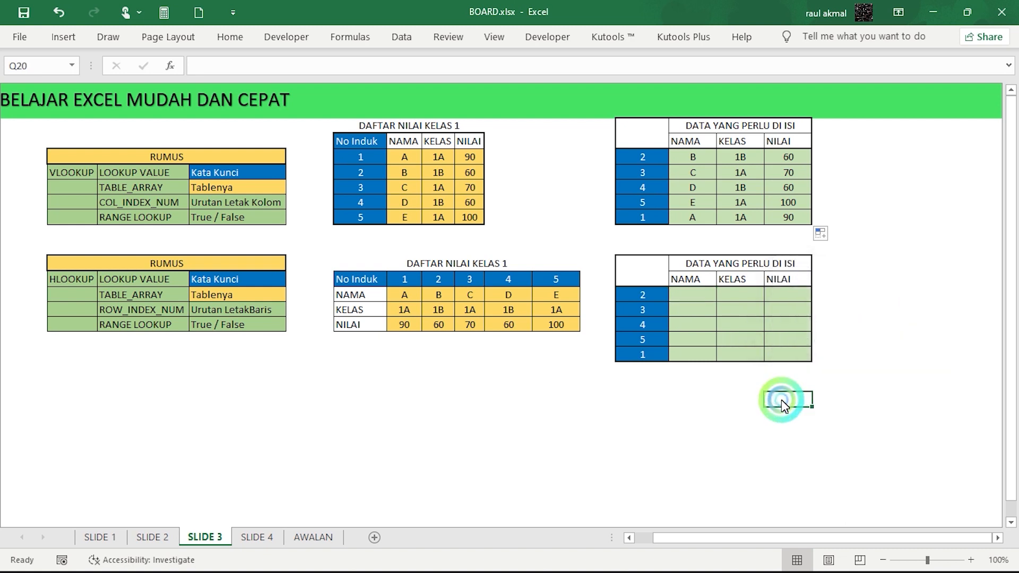
# - Examine the No Induk header row and row labels of the horizontal DAFTAR NILAI KELAS 1 table
pyautogui.click(705, 300)
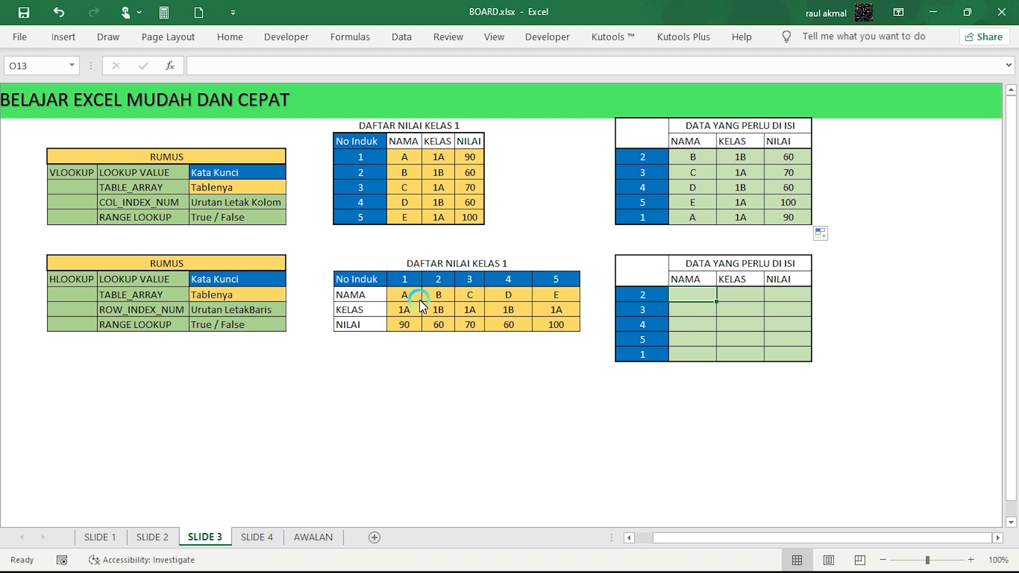
pyautogui.click(412, 281)
pyautogui.click(439, 280)
pyautogui.click(470, 279)
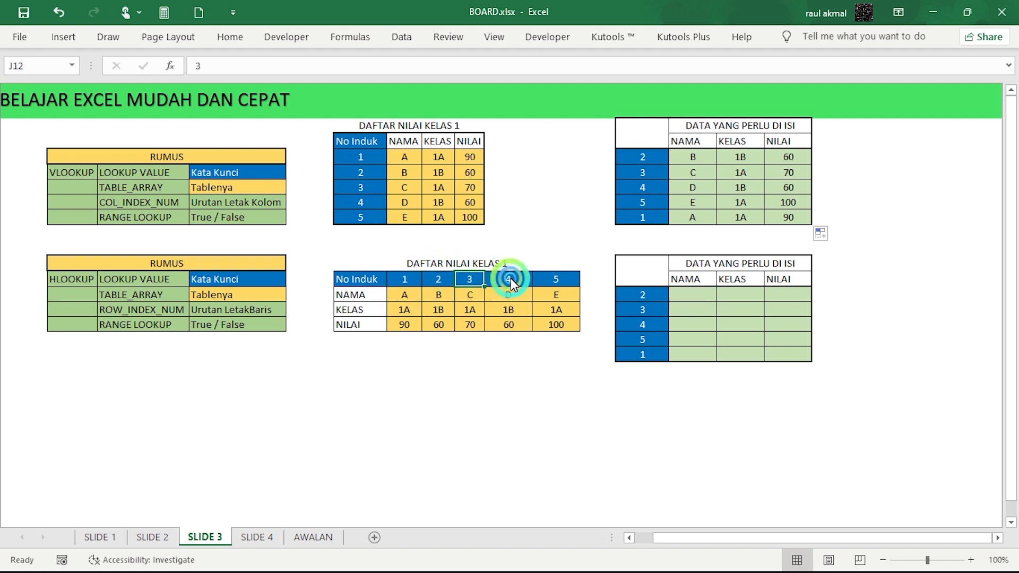
pyautogui.click(510, 278)
pyautogui.click(558, 277)
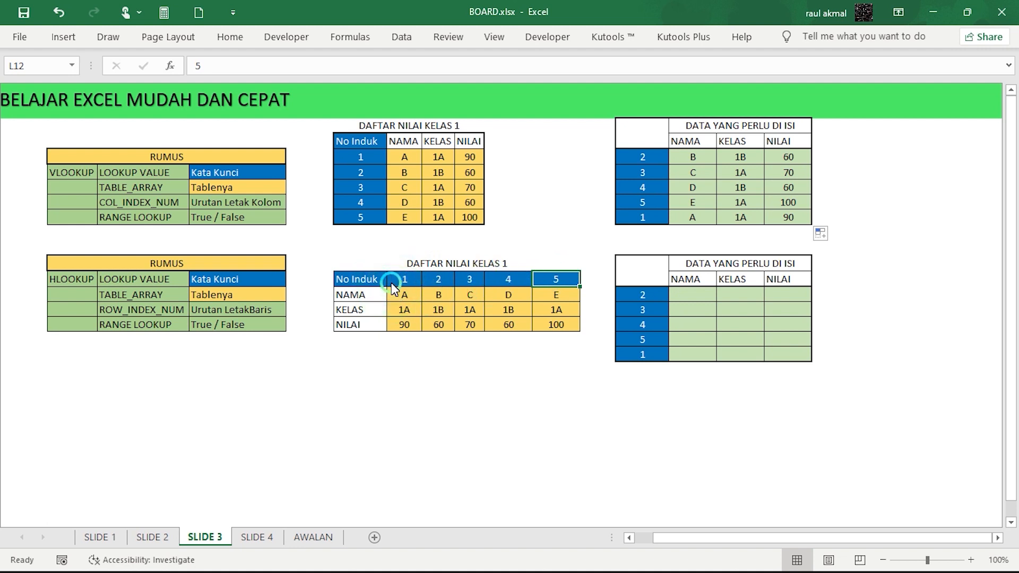
pyautogui.click(370, 282)
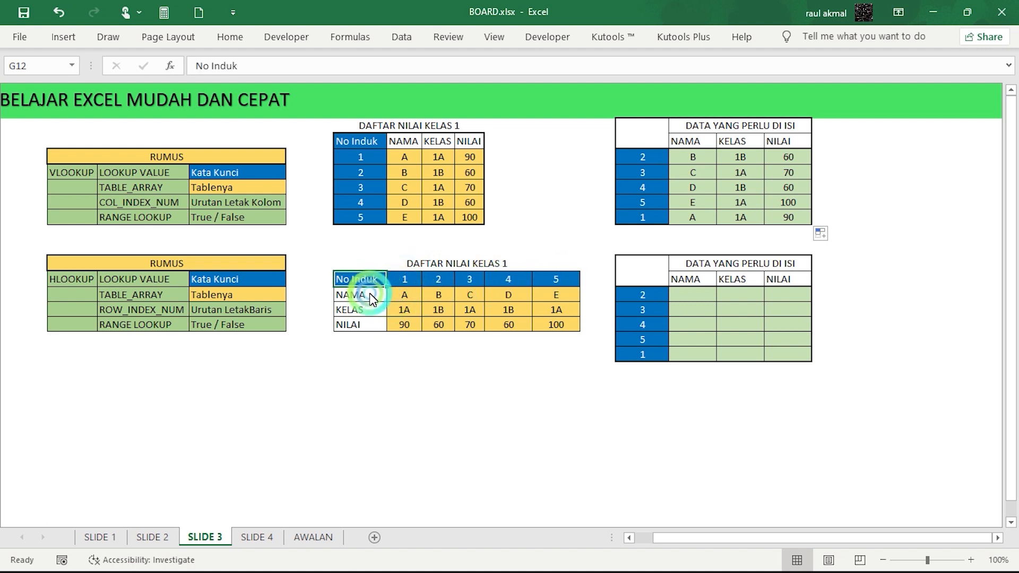
pyautogui.click(369, 293)
pyautogui.click(374, 282)
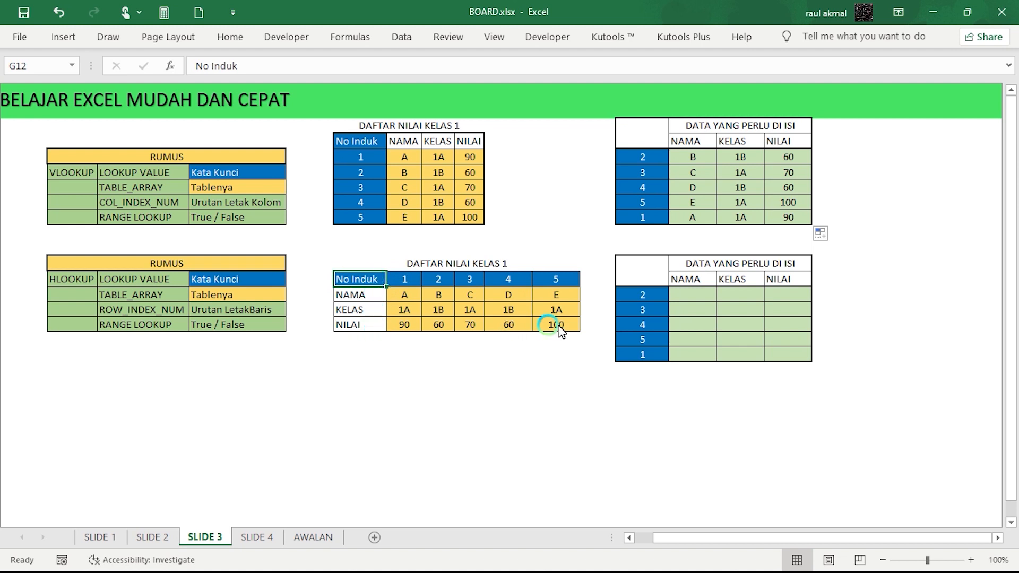
# - Start an HLOOKUP formula in O13 under NAMA with N13 as the lookup value
pyautogui.click(692, 298)
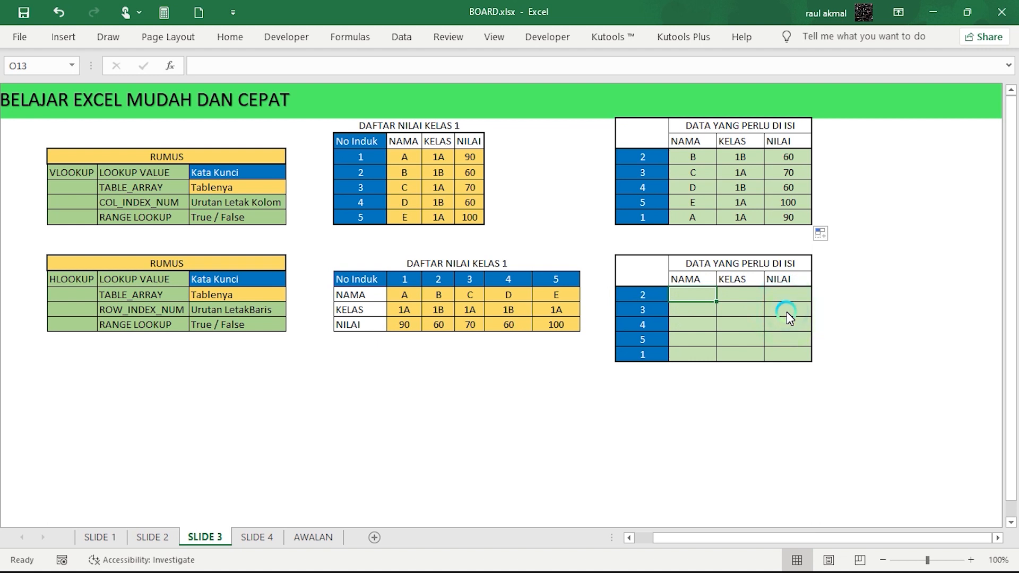
pyautogui.write('=hlo')
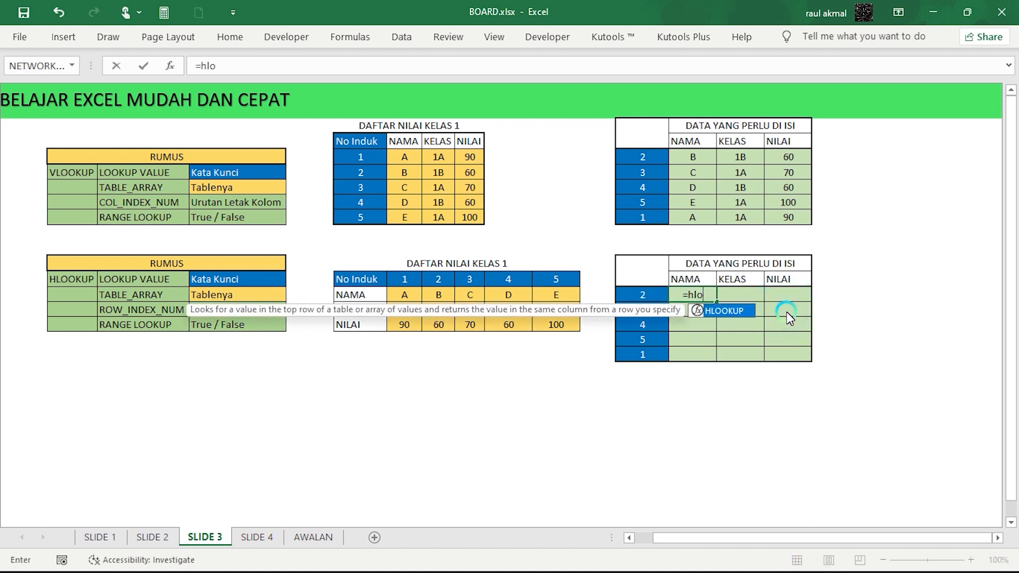
pyautogui.press('BackSpace')
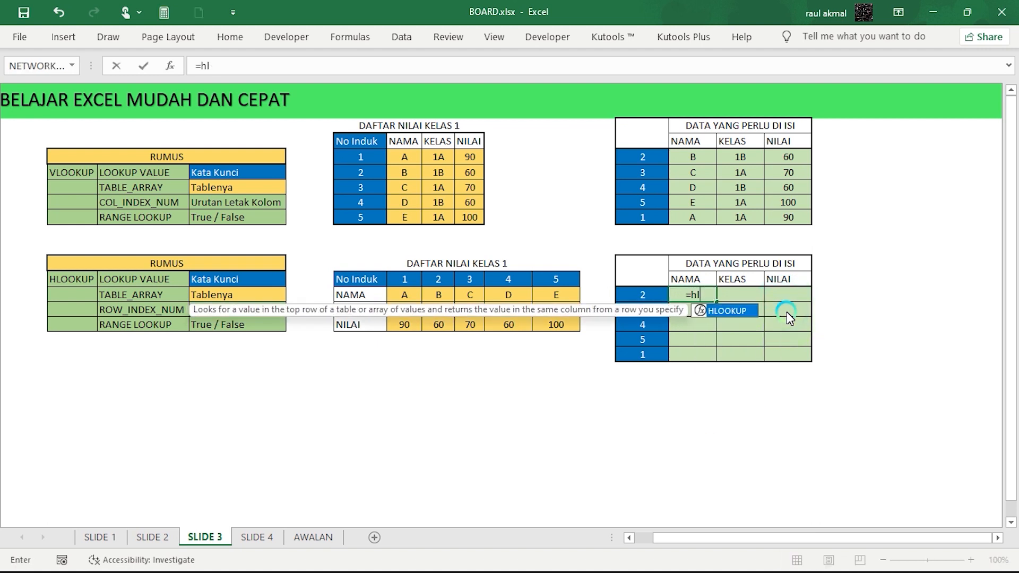
pyautogui.write('ookup')
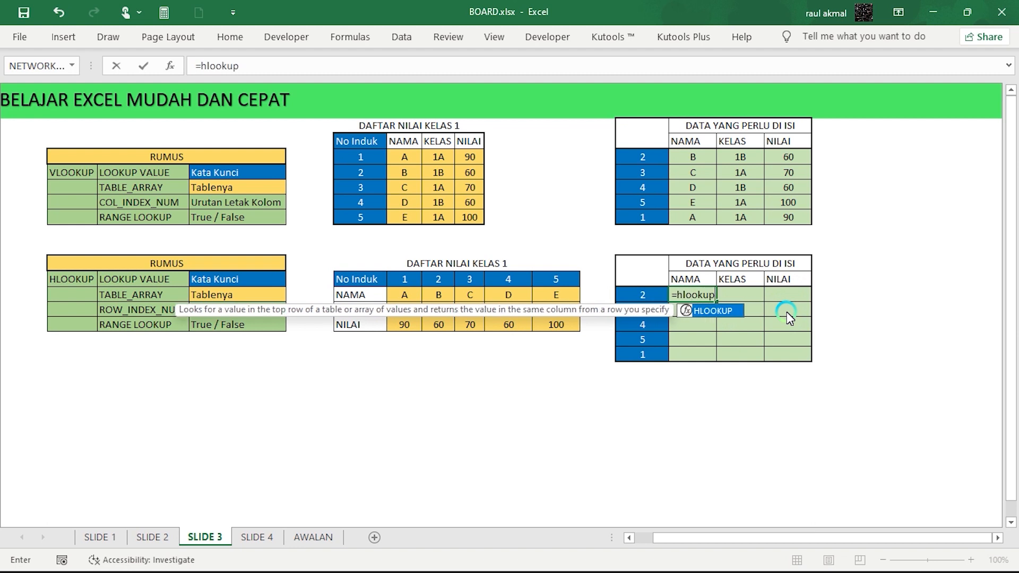
pyautogui.write('(')
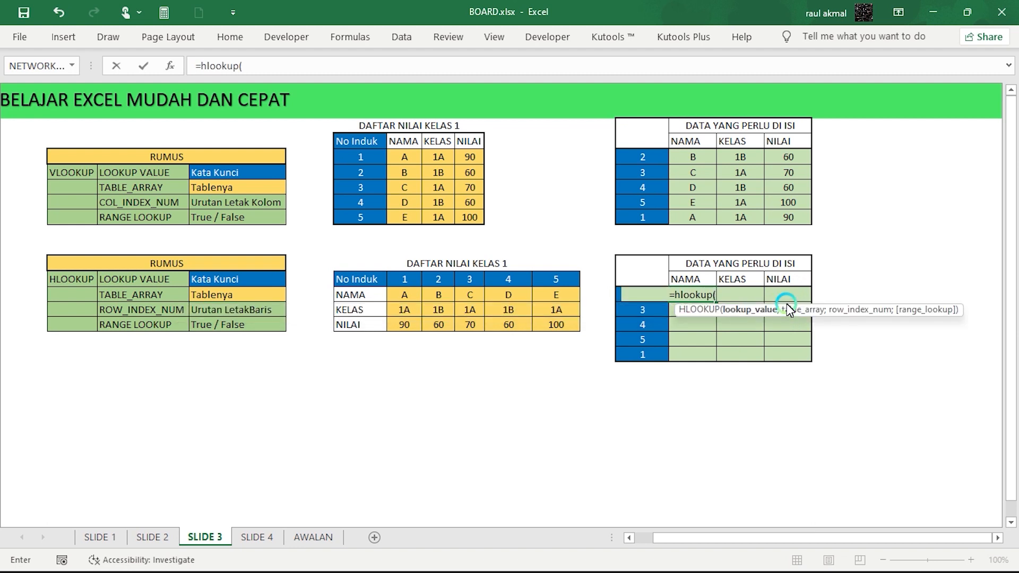
pyautogui.click(621, 295)
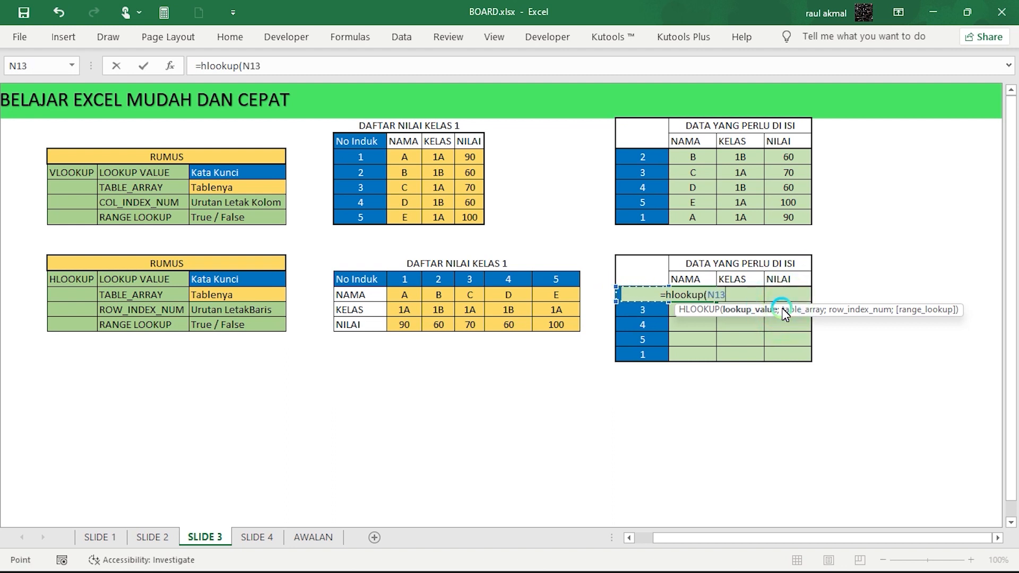
pyautogui.write(';')
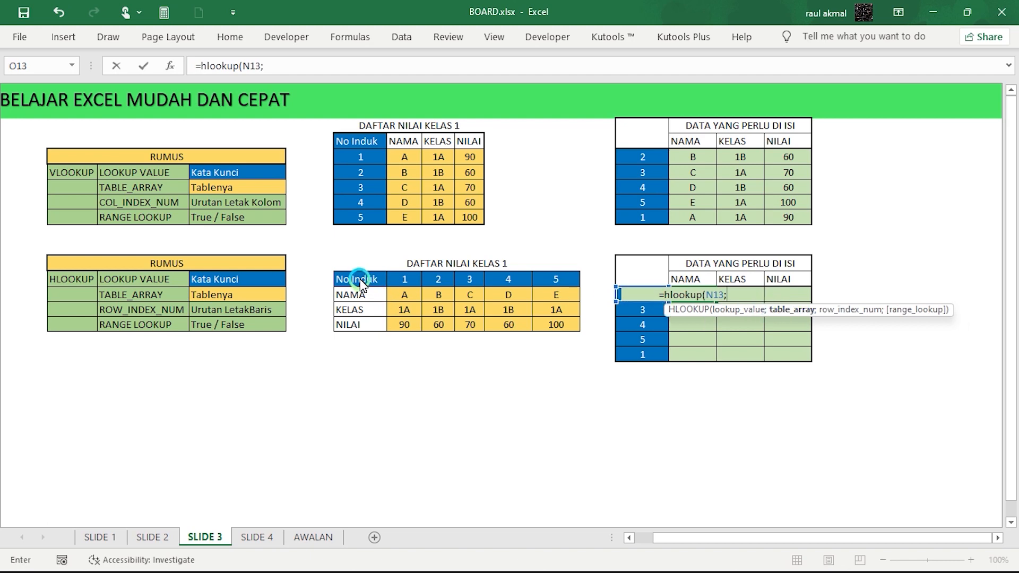
# - Complete the HLOOKUP in O13 with table array G12:L15, row index 2 and range lookup 0
pyautogui.moveTo(357, 278); pyautogui.dragTo(578, 326)
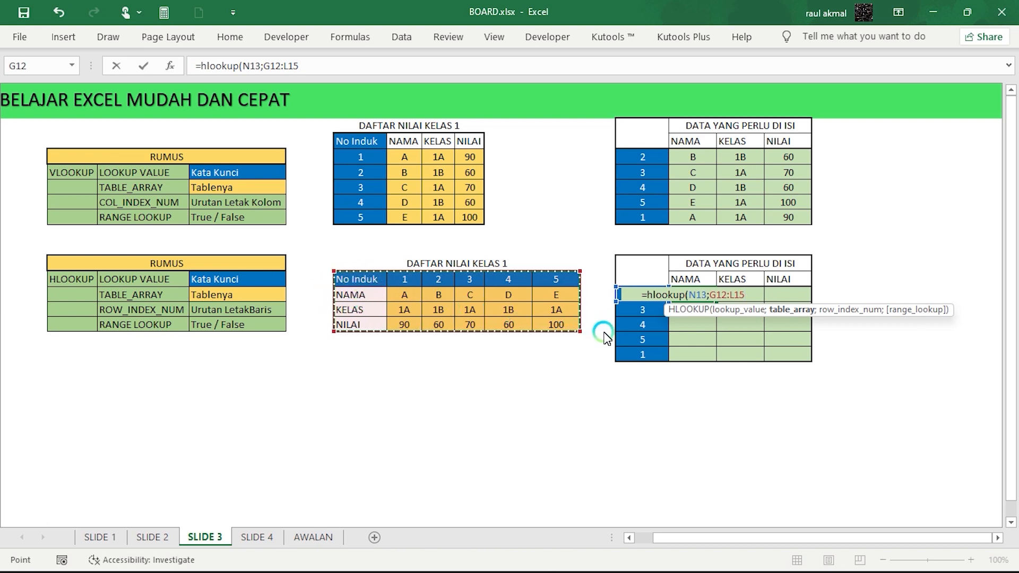
pyautogui.write(';')
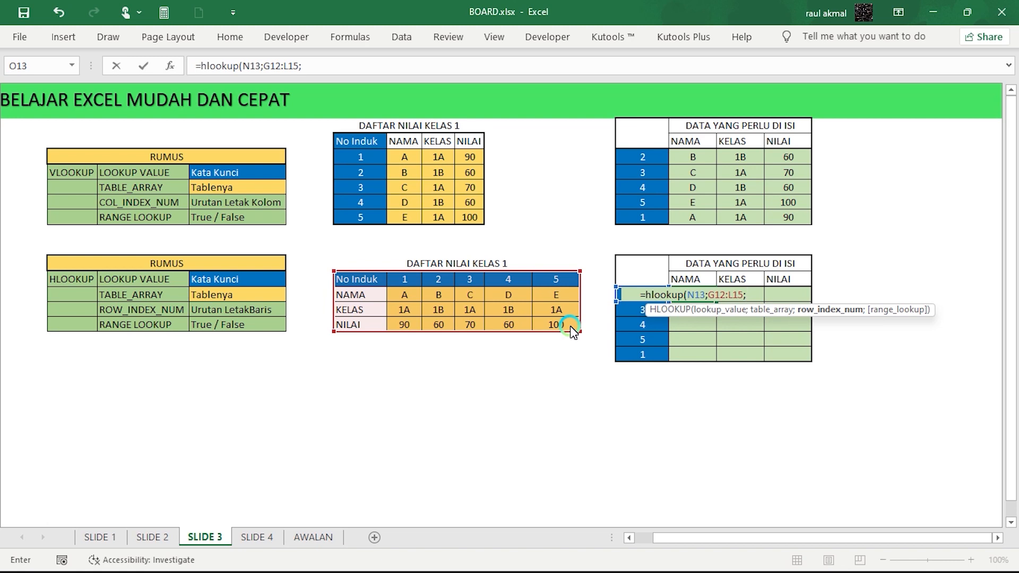
pyautogui.write('2')
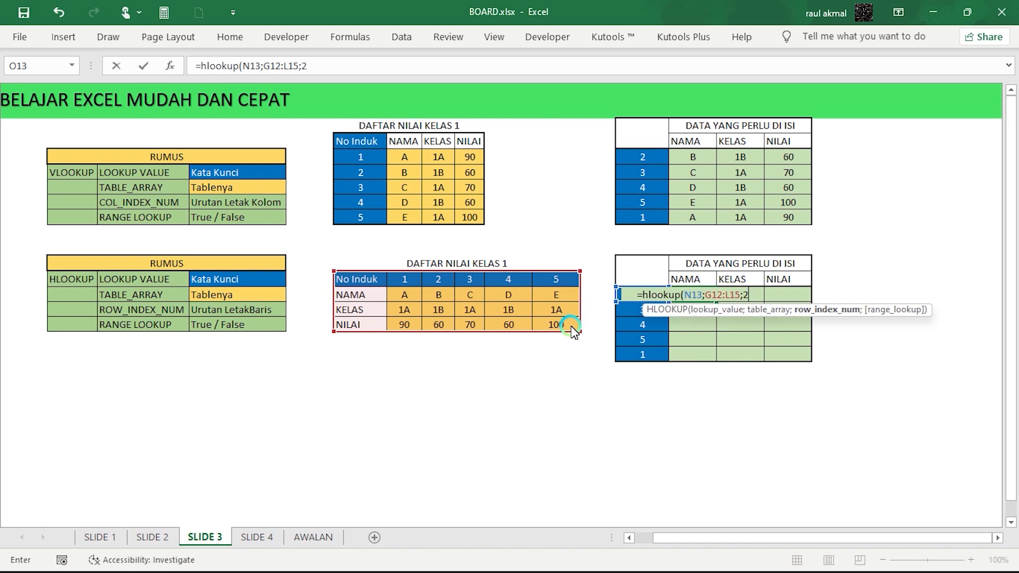
pyautogui.write(';0')
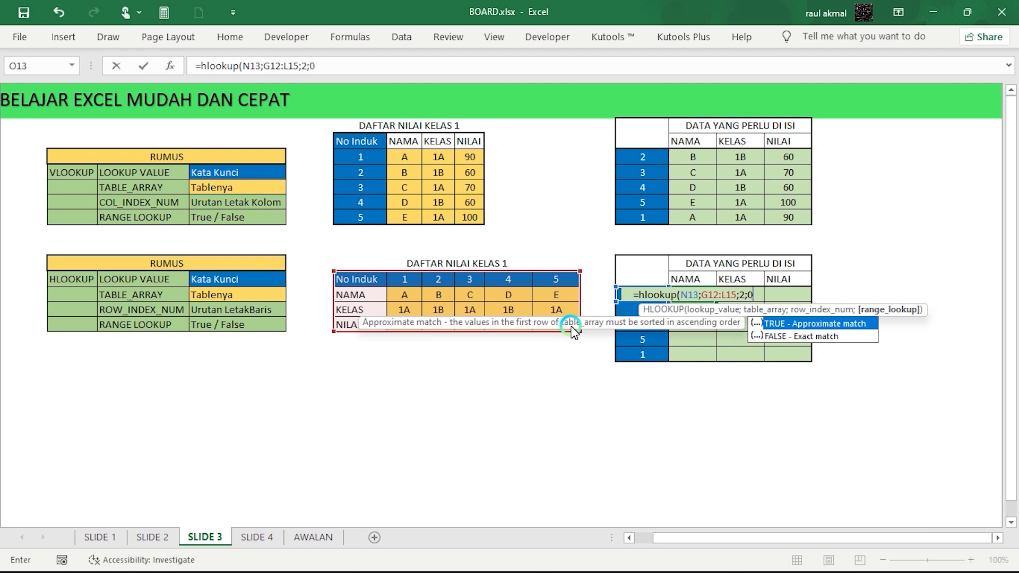
pyautogui.press('Return')
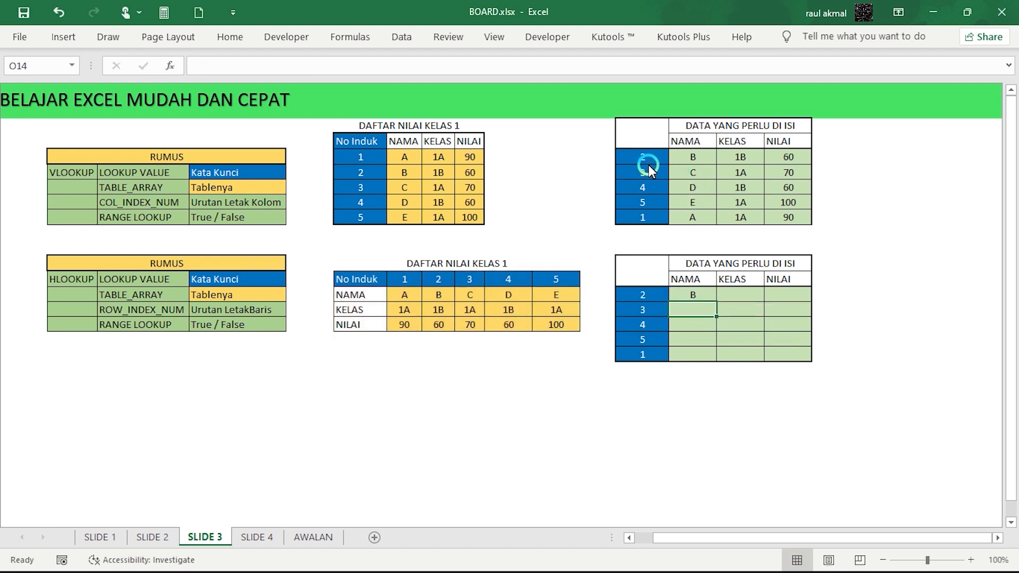
# - Make the table range in O13's HLOOKUP absolute as $G$12:$L$15 and fill the formula down the NAMA column to O17
pyautogui.click(705, 297)
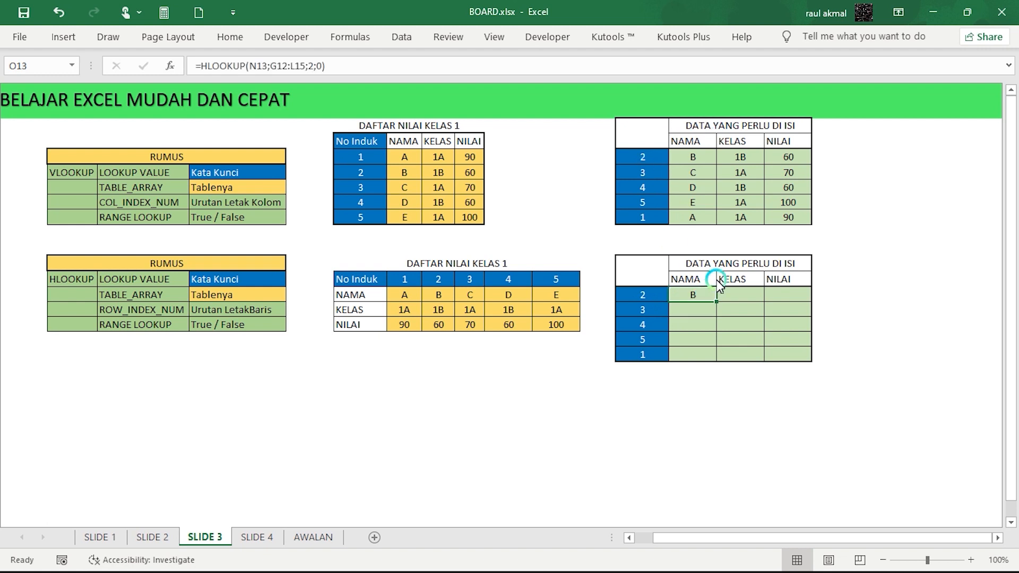
pyautogui.doubleClick(705, 297)
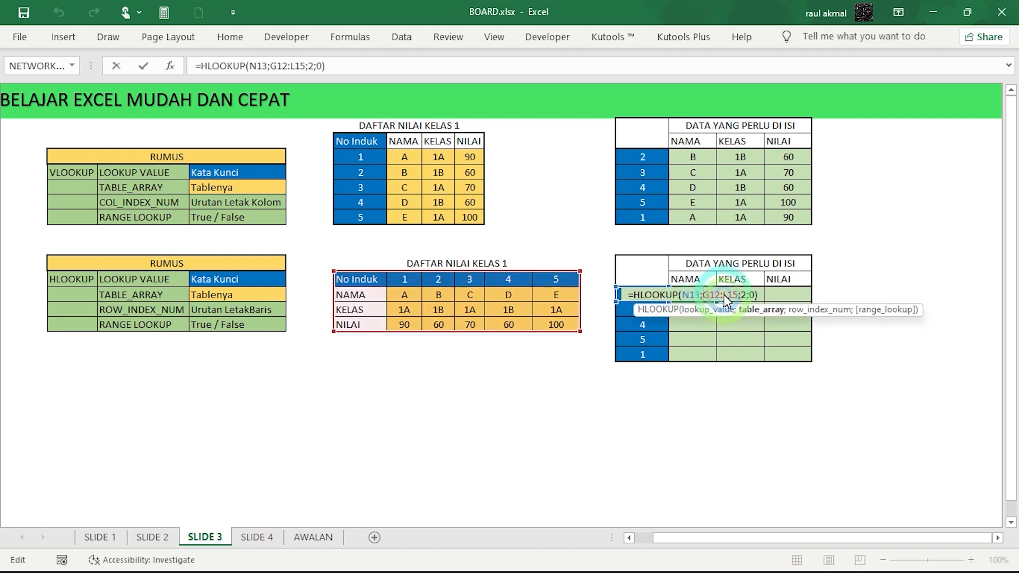
pyautogui.click(721, 295)
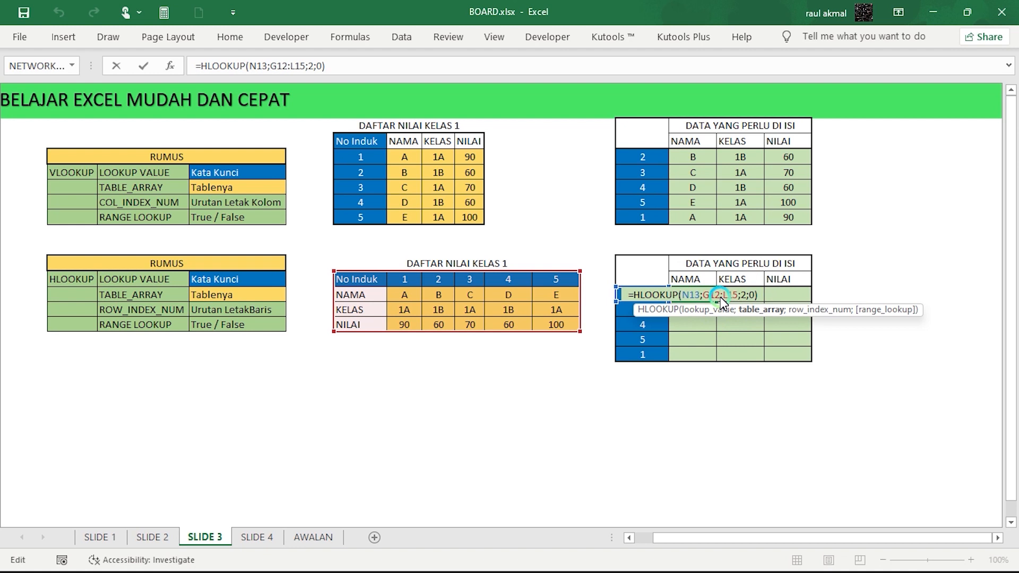
pyautogui.press('F4')
pyautogui.click(708, 296)
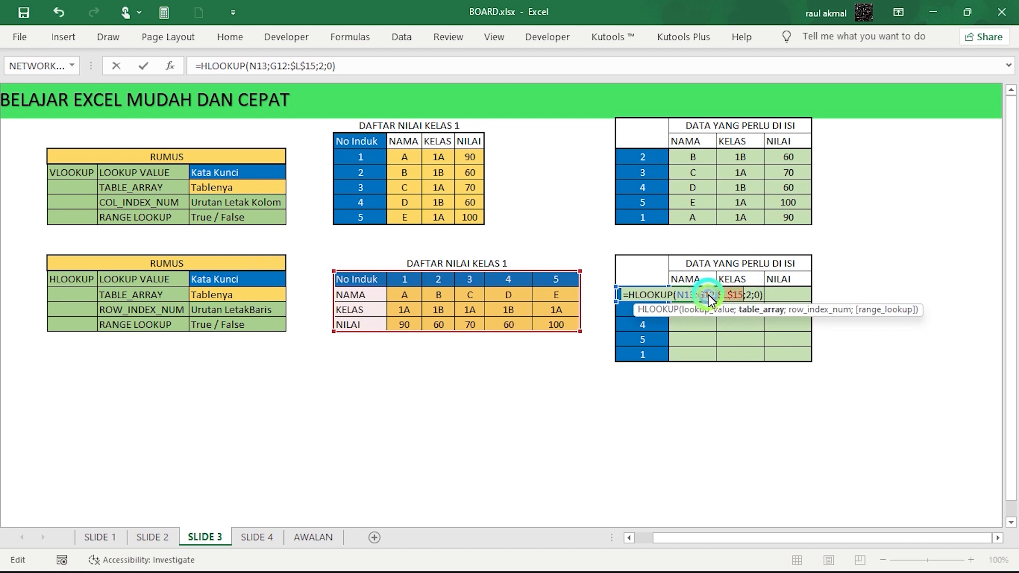
pyautogui.press('F4')
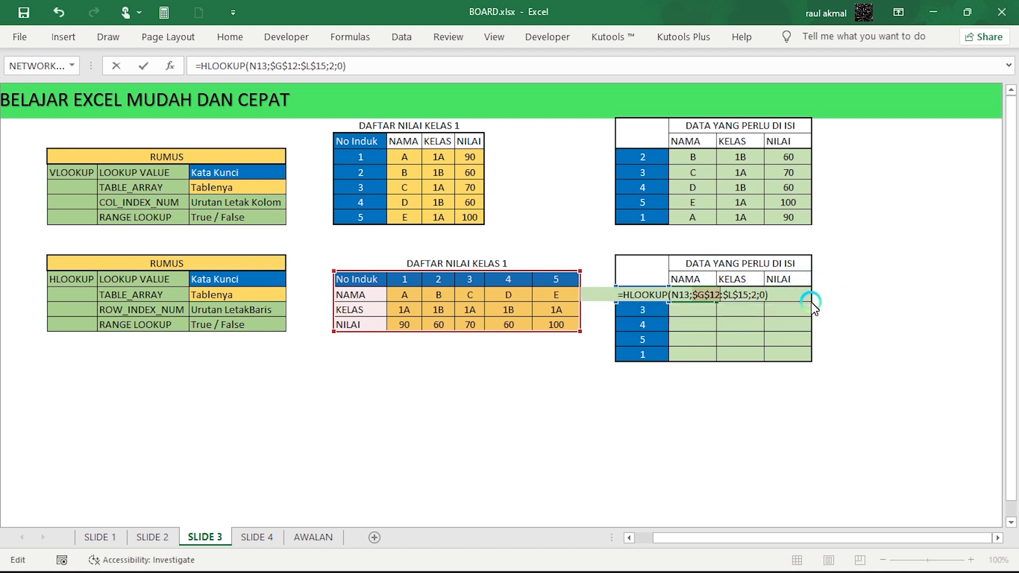
pyautogui.press('Return')
pyautogui.click(699, 294)
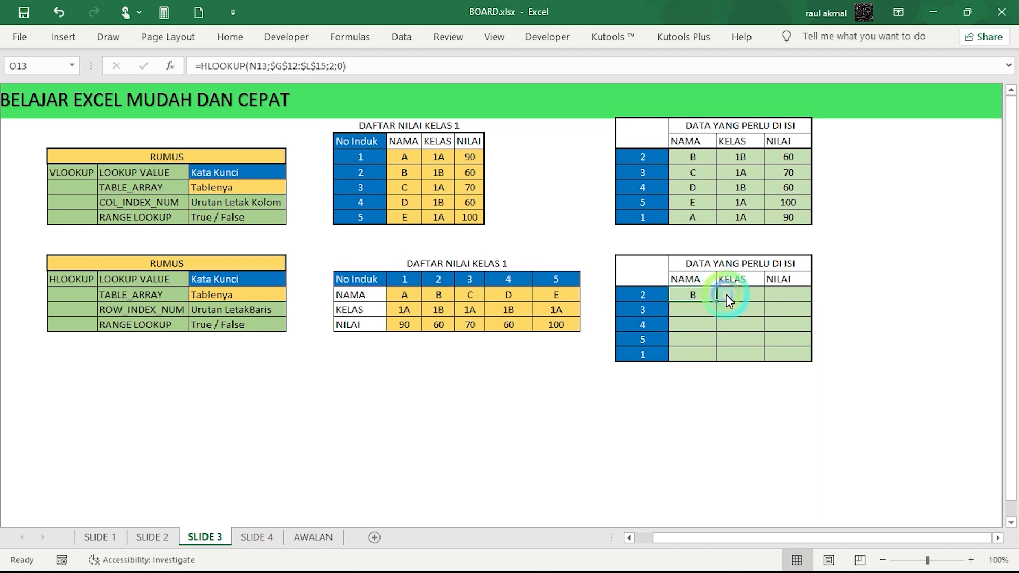
pyautogui.doubleClick(717, 301)
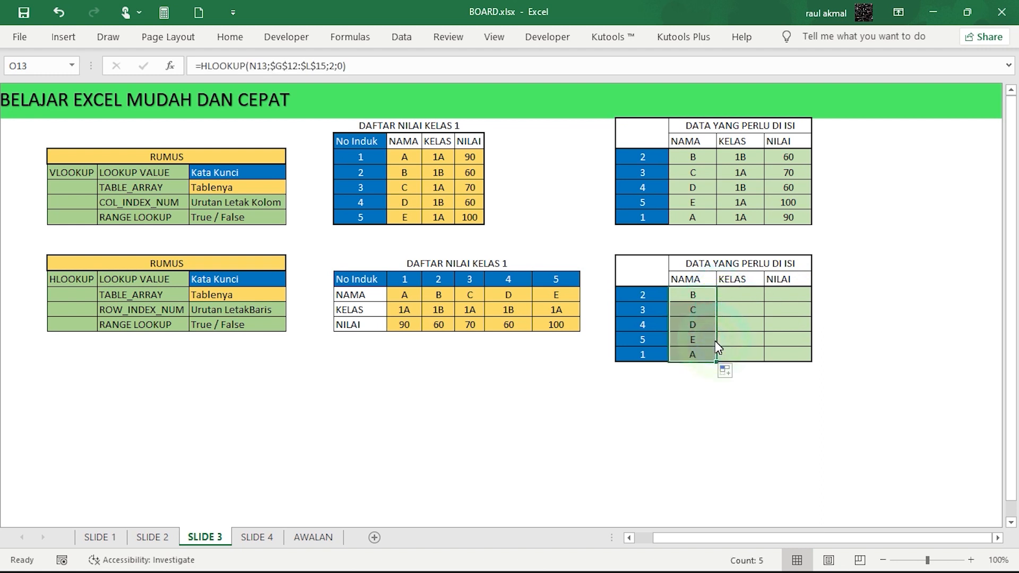
# - Copy the HLOOKUP formula text from O13 and paste it into P13 under KELAS and Q13 under NILAI
pyautogui.click(708, 299)
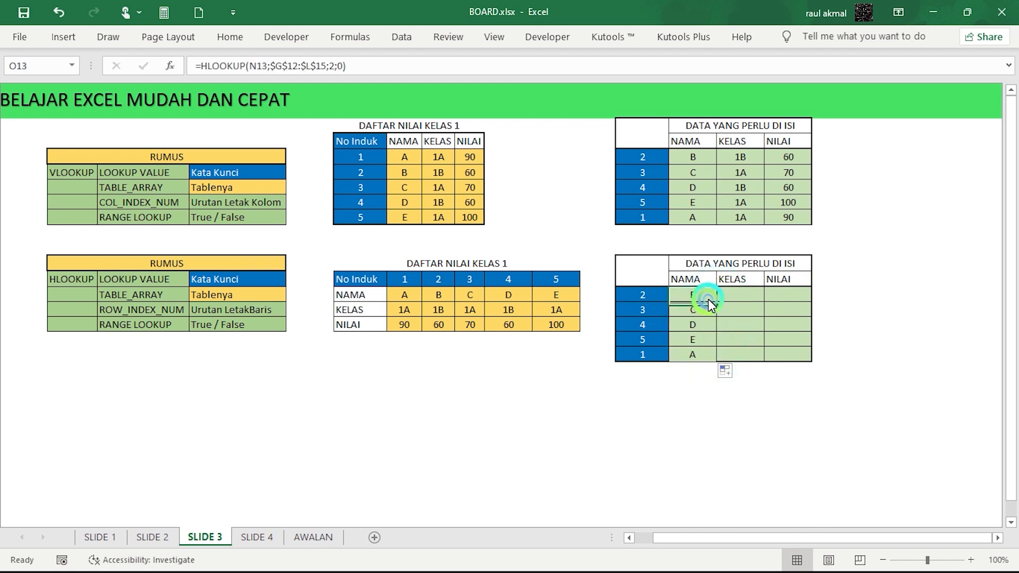
pyautogui.tripleClick(413, 62)
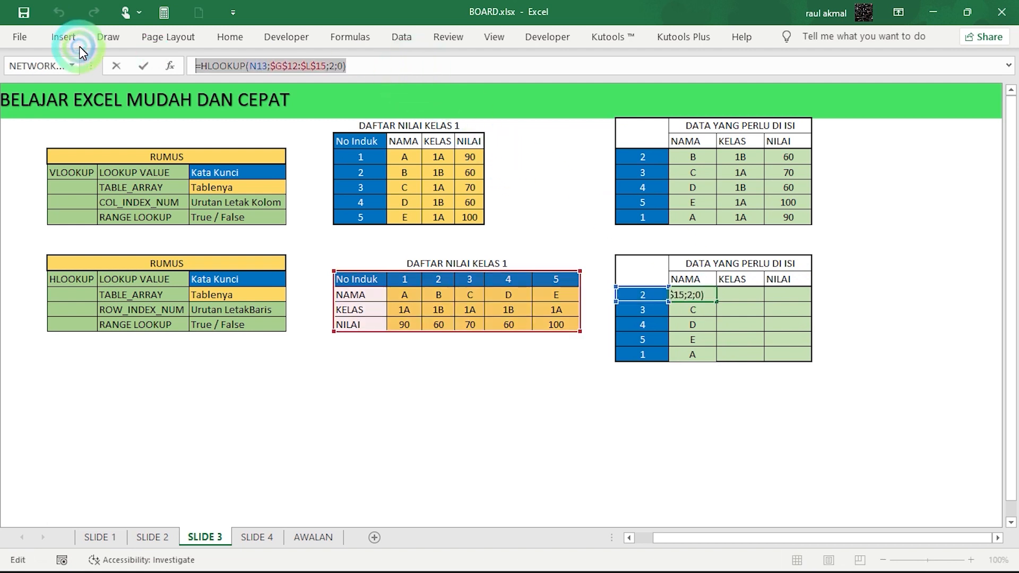
pyautogui.click(743, 292)
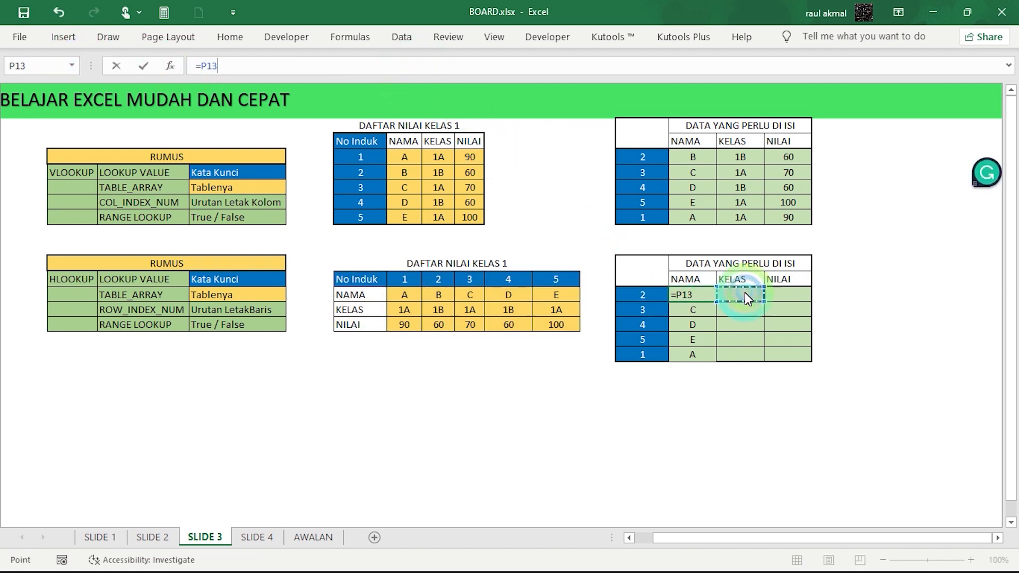
pyautogui.press('Escape')
pyautogui.click(756, 295)
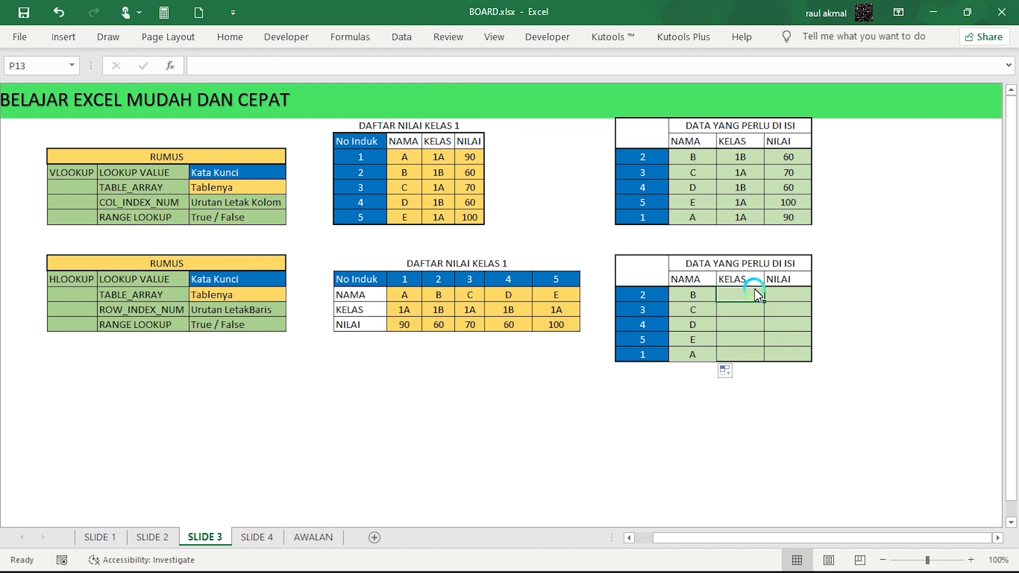
pyautogui.hotkey('ctrl', 'v')
pyautogui.press('Right')
pyautogui.hotkey('ctrl', 'v')
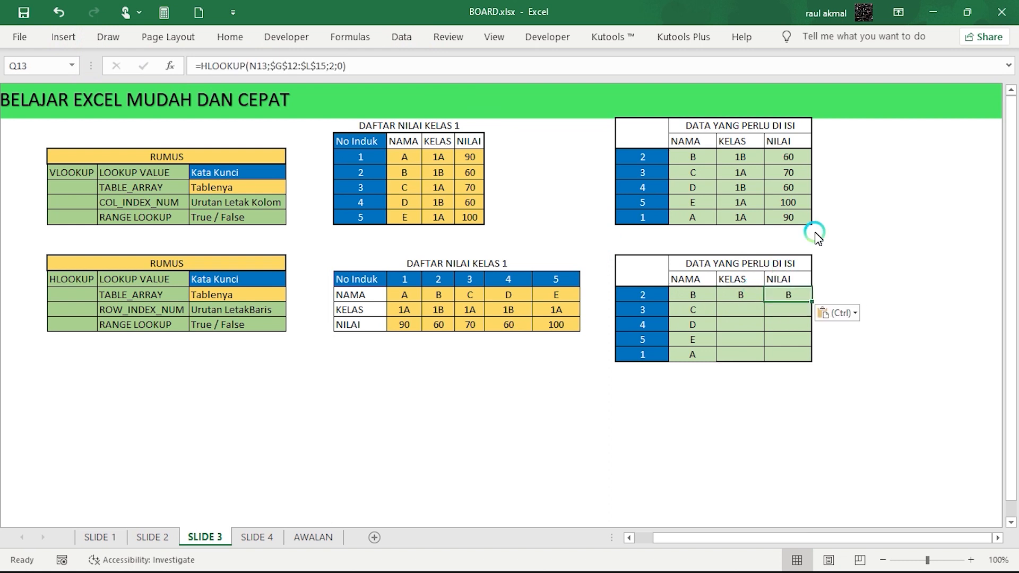
# - Set the row index of the HLOOKUP in P13 under KELAS to 3
pyautogui.click(746, 298)
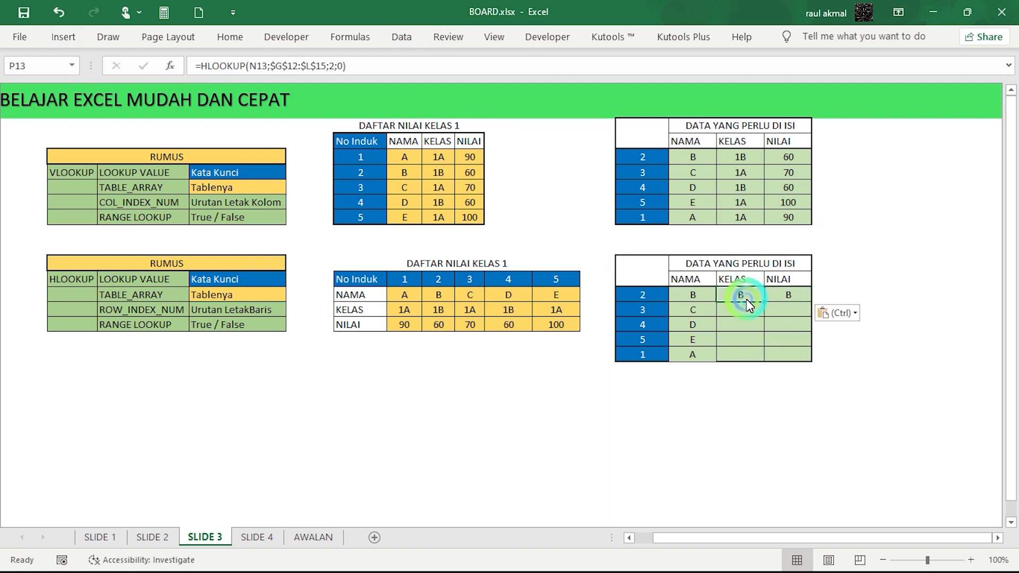
pyautogui.click(333, 67)
pyautogui.press('BackSpace')
pyautogui.write('3')
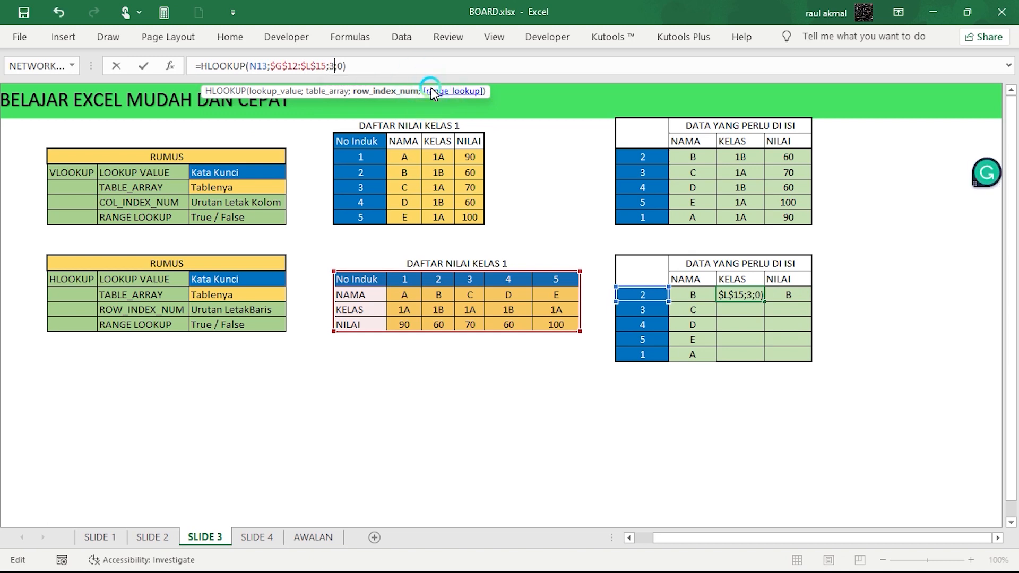
pyautogui.press('Return')
# - Set the row index of the HLOOKUP in Q13 under NILAI to 4
pyautogui.click(791, 295)
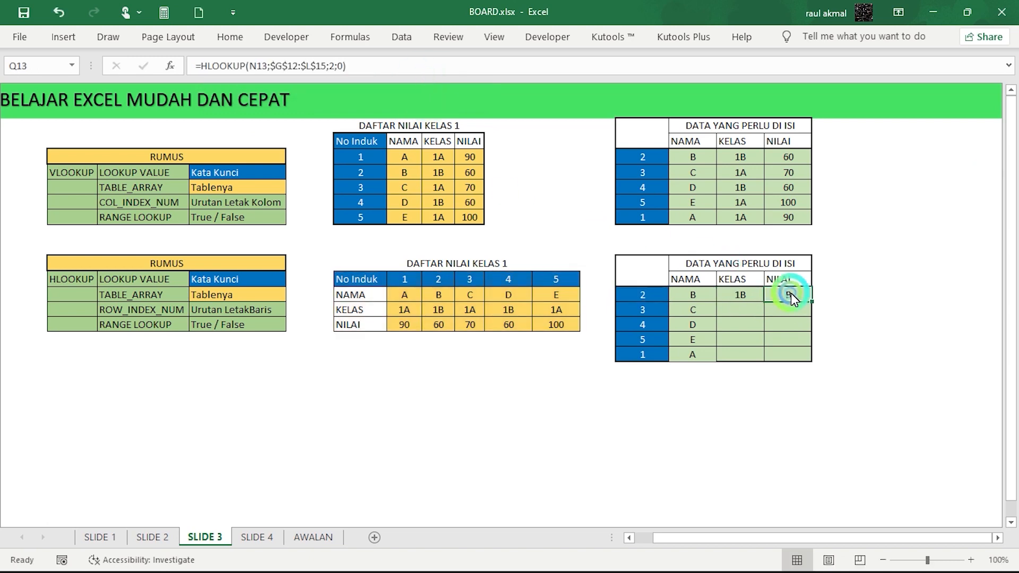
pyautogui.click(334, 66)
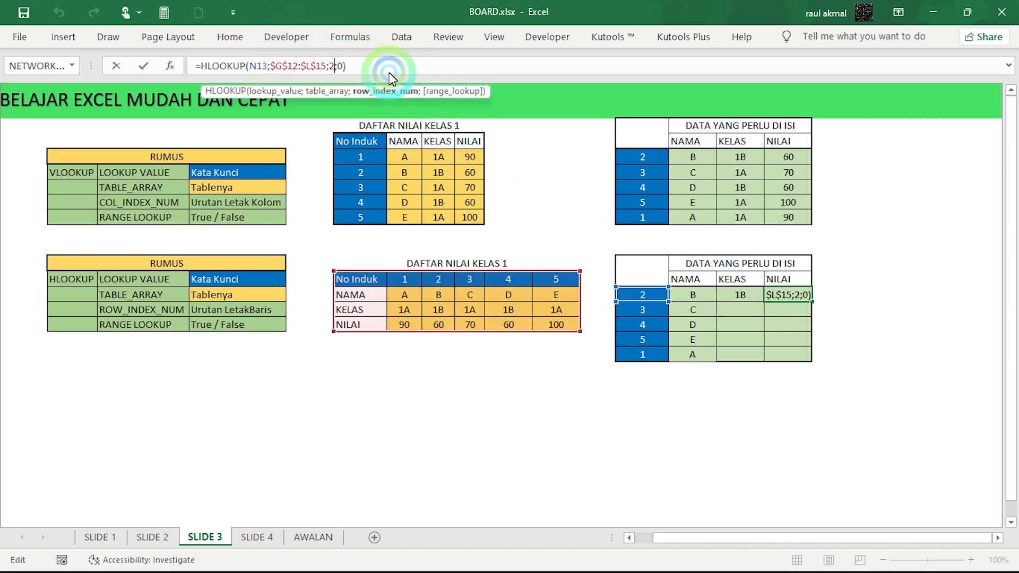
pyautogui.press('BackSpace')
pyautogui.write('4')
pyautogui.press('Return')
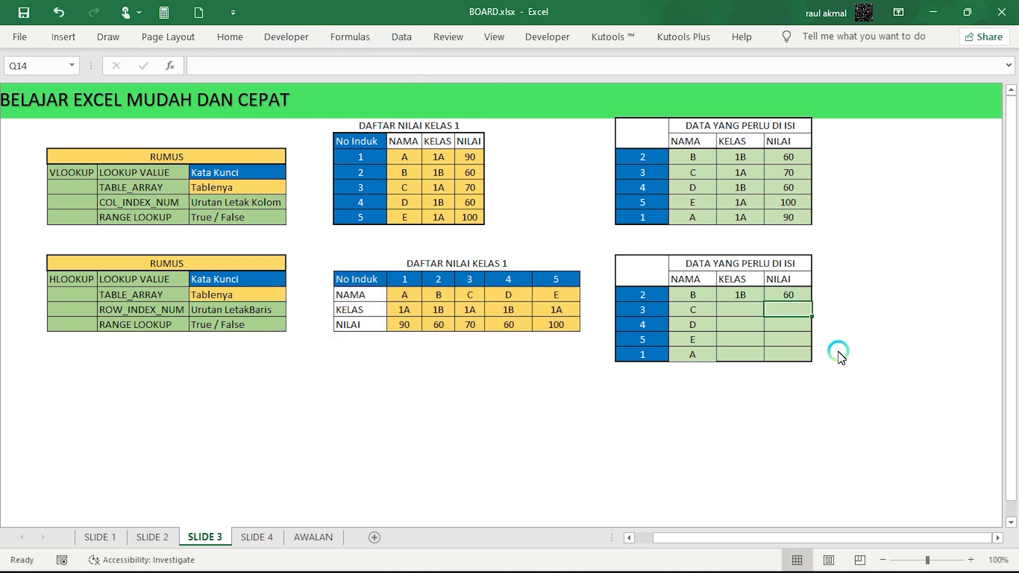
# - Fill the HLOOKUP formulas in P13:Q13 down the KELAS and NILAI columns to row 17
pyautogui.moveTo(738, 295); pyautogui.dragTo(788, 295)
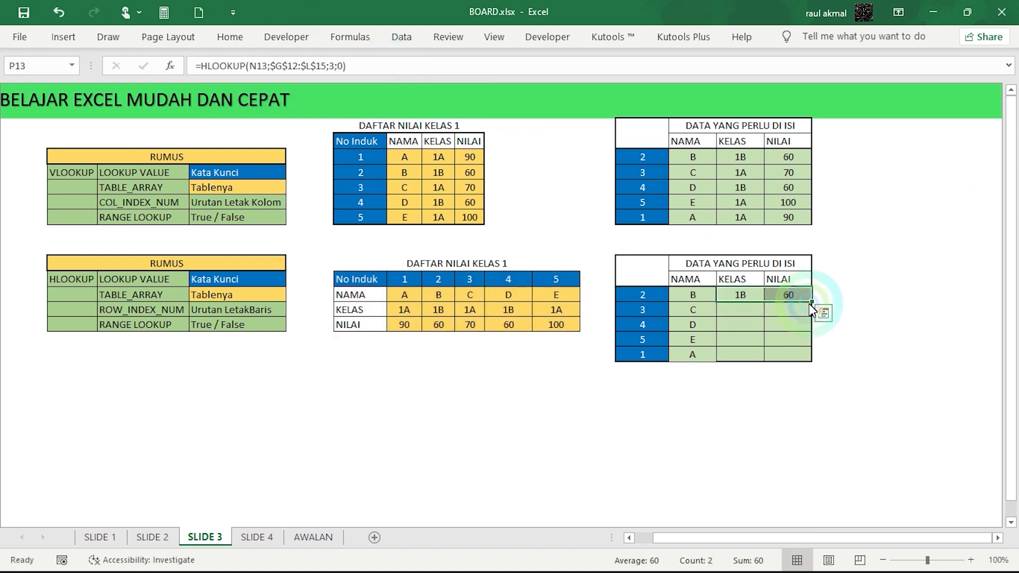
pyautogui.doubleClick(810, 302)
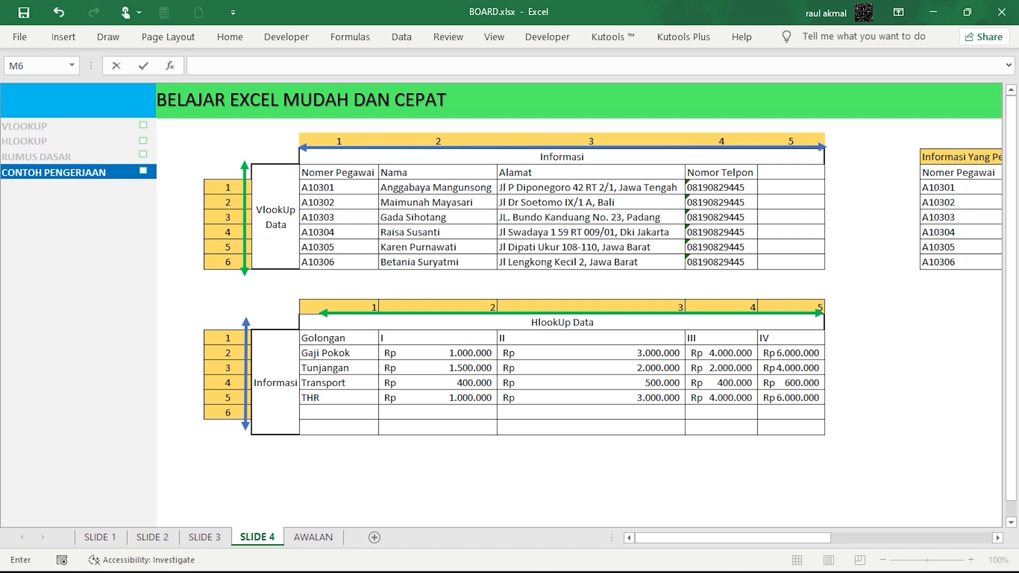
# - Examine SLIDE 4's source tables, the Informasi Yang Perlu diisi table and the Nomer Pegawai entries in the Informasi table
pyautogui.moveTo(793, 537); pyautogui.dragTo(938, 519)
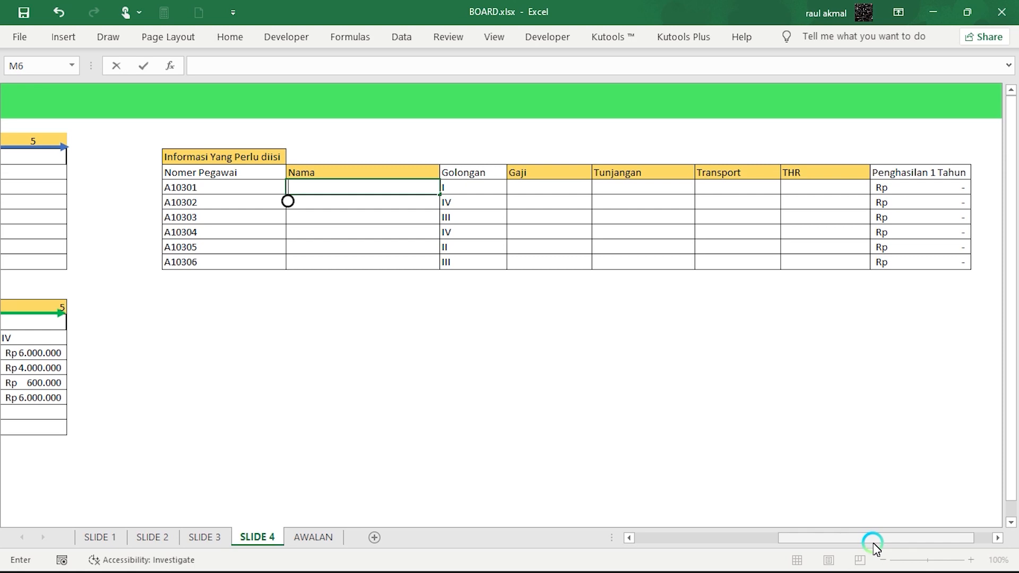
pyautogui.moveTo(874, 543); pyautogui.dragTo(718, 546)
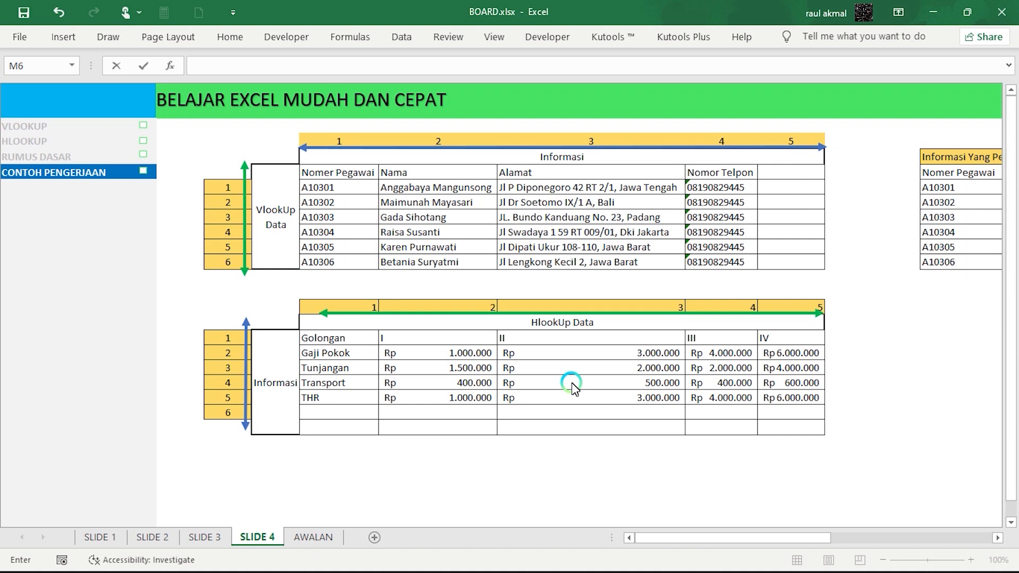
pyautogui.click(337, 189)
pyautogui.click(338, 203)
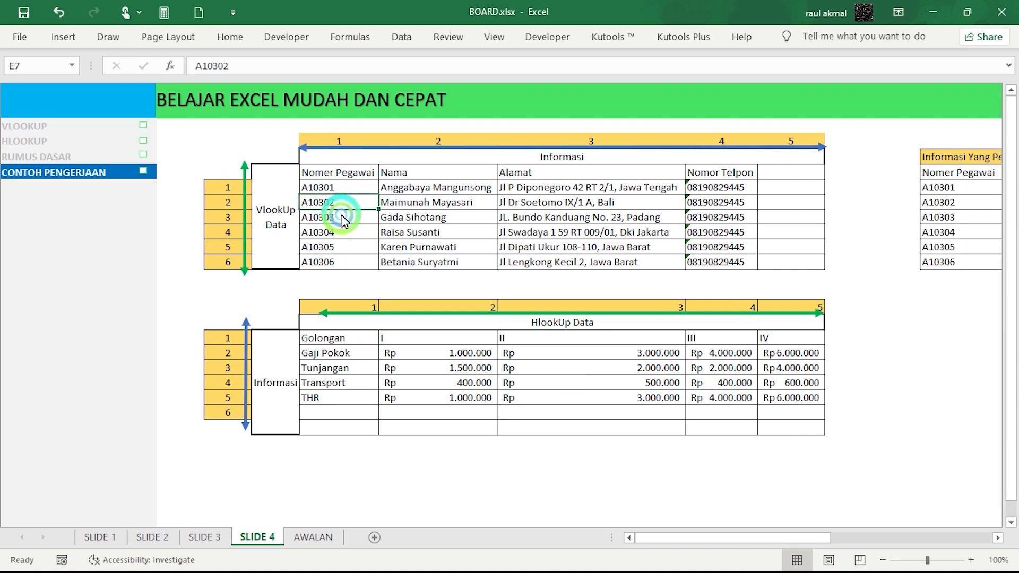
pyautogui.click(339, 218)
pyautogui.click(342, 233)
pyautogui.click(345, 248)
pyautogui.click(345, 261)
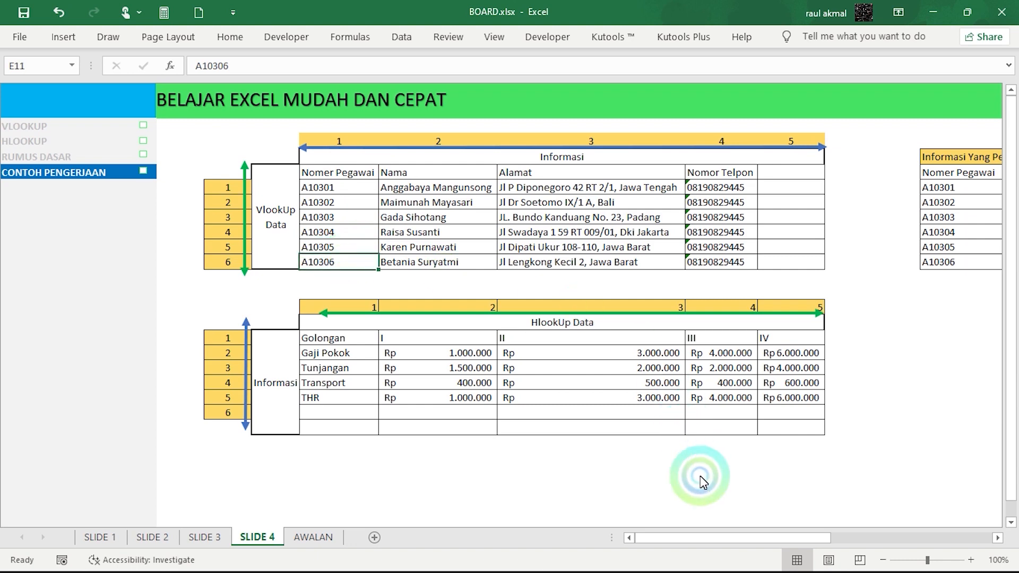
# - Start a VLOOKUP formula in M6 under Nama with the employee number in L6 as the lookup value
pyautogui.moveTo(700, 537); pyautogui.dragTo(772, 540)
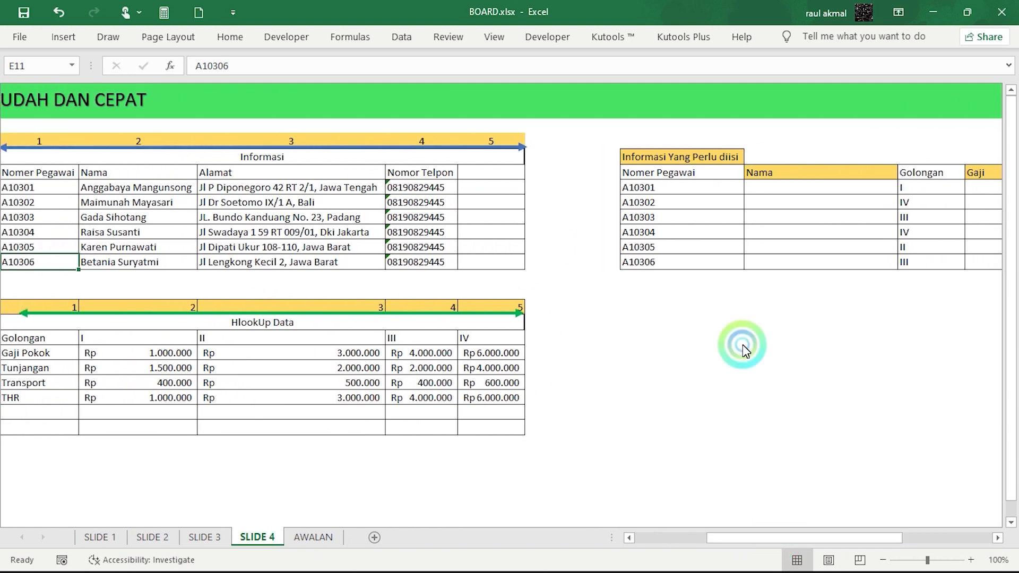
pyautogui.click(800, 191)
pyautogui.write('=vloo')
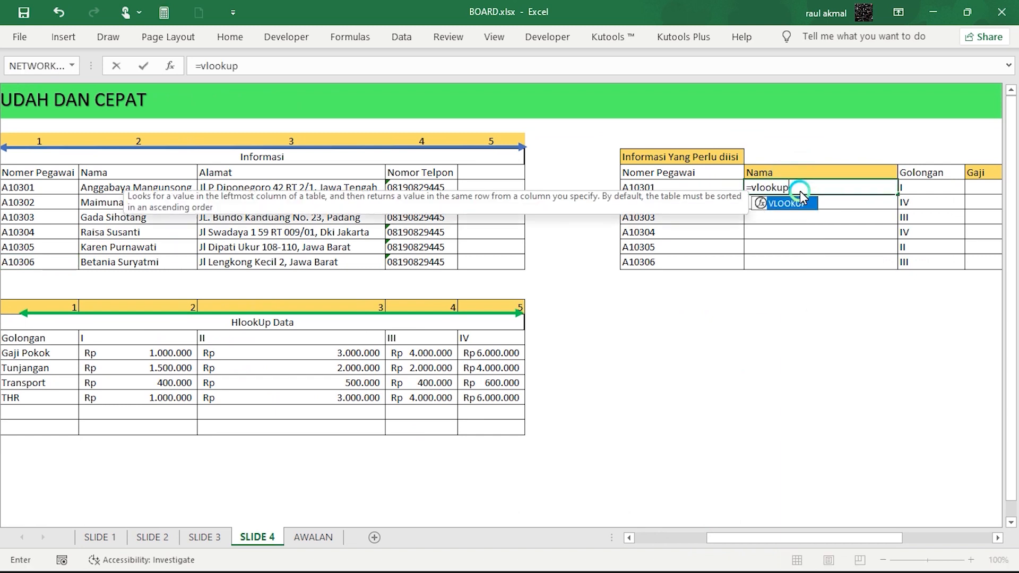
pyautogui.write('kup(')
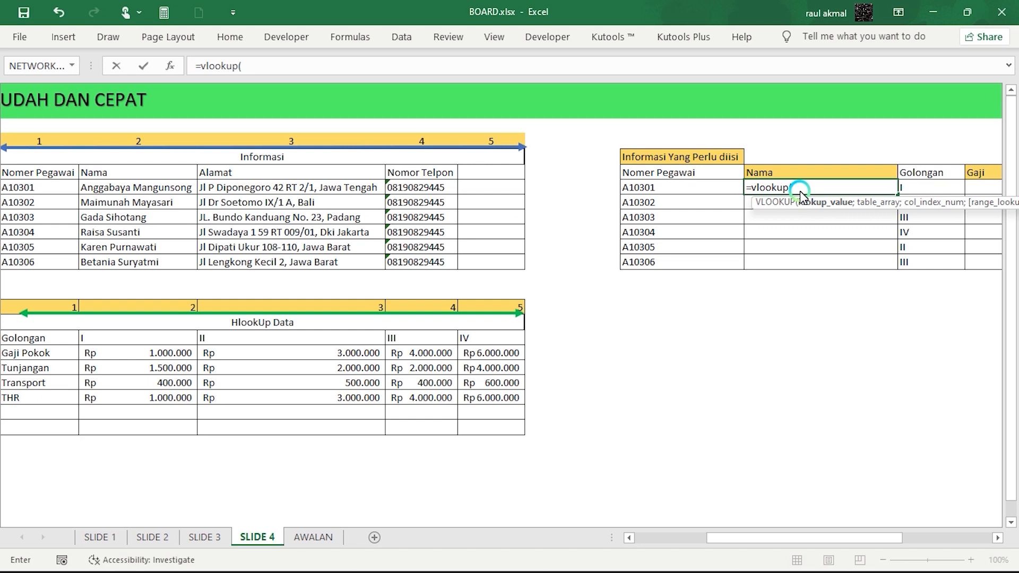
pyautogui.click(724, 189)
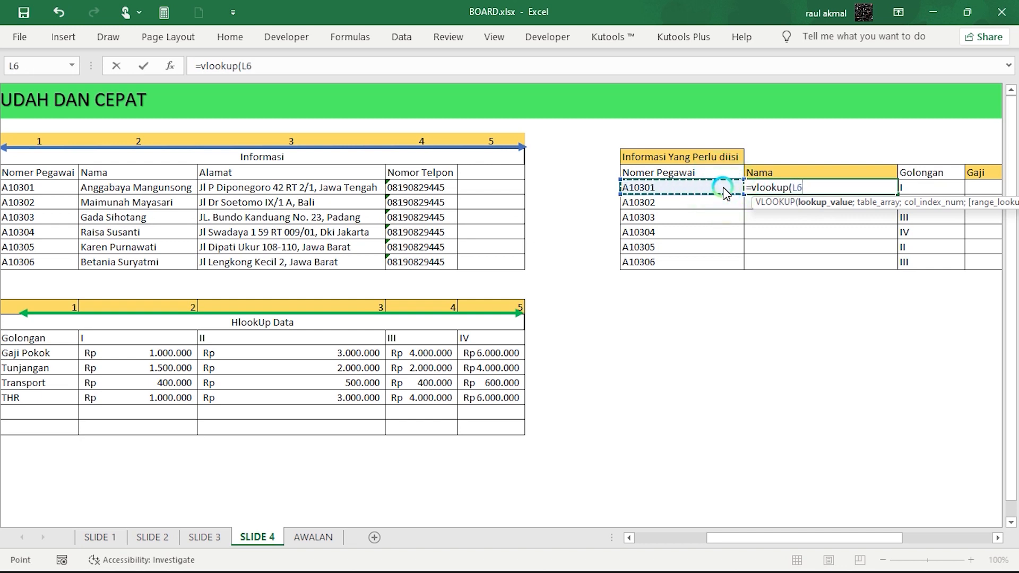
pyautogui.write(';')
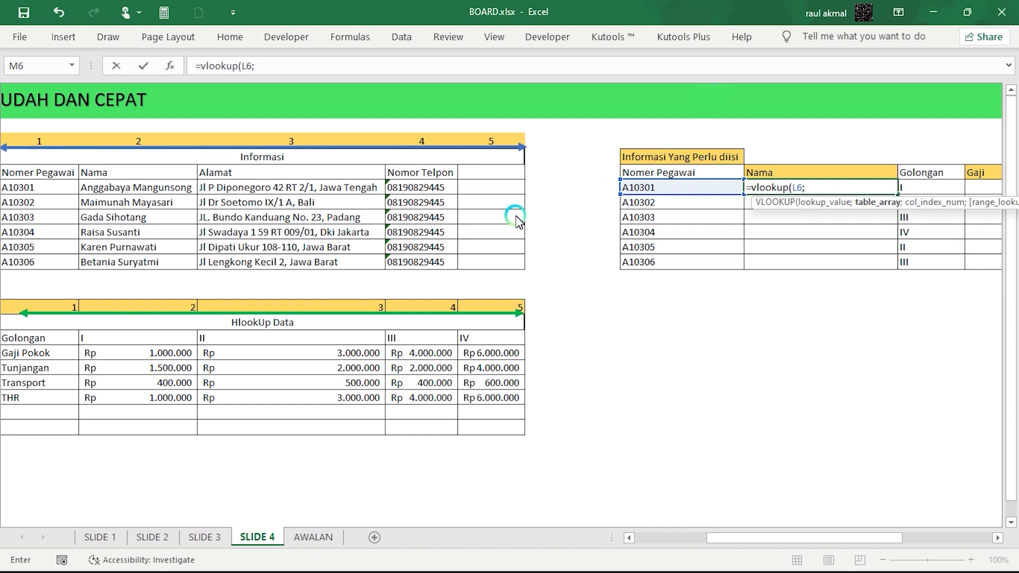
# - Complete M6's VLOOKUP with table array E5:H11, column index 2 and range lookup 0
pyautogui.moveTo(762, 538); pyautogui.dragTo(691, 538)
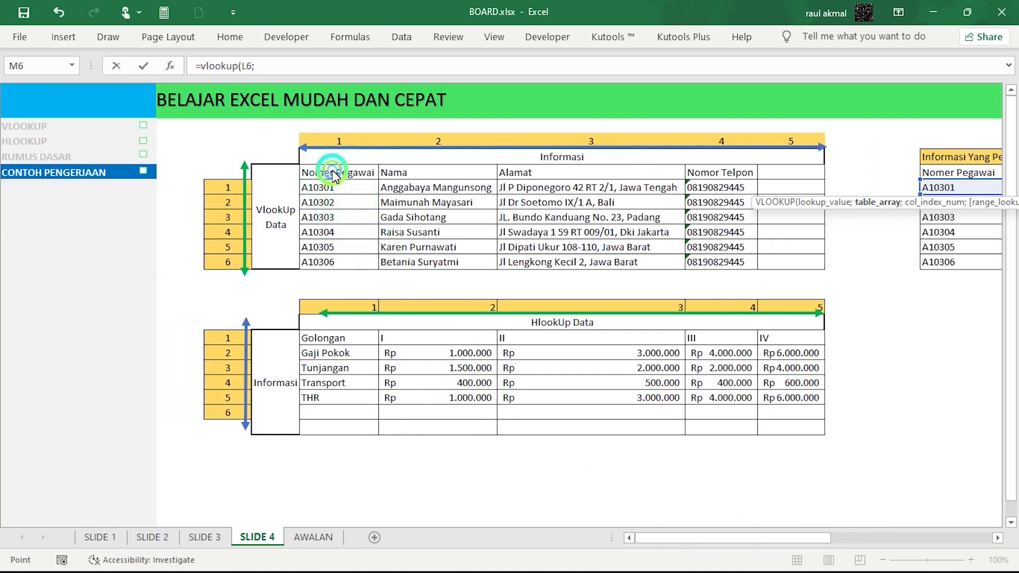
pyautogui.moveTo(332, 170); pyautogui.dragTo(732, 264)
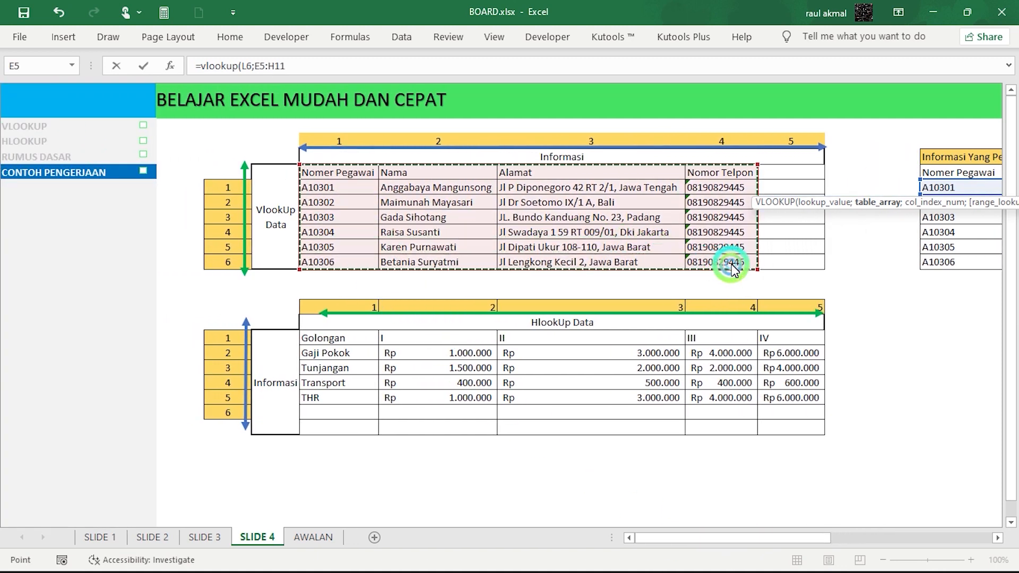
pyautogui.moveTo(762, 540); pyautogui.dragTo(843, 541)
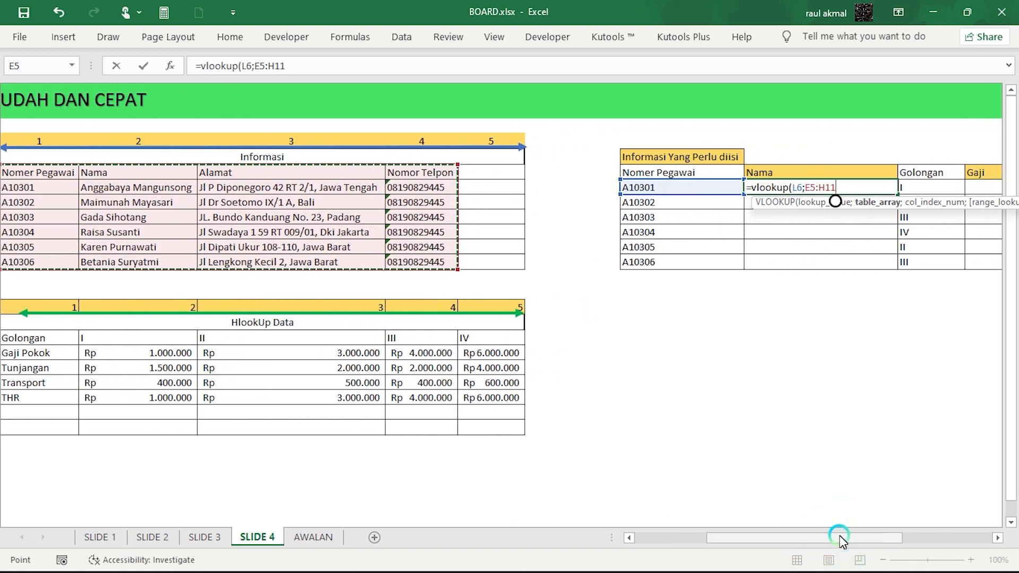
pyautogui.write(';')
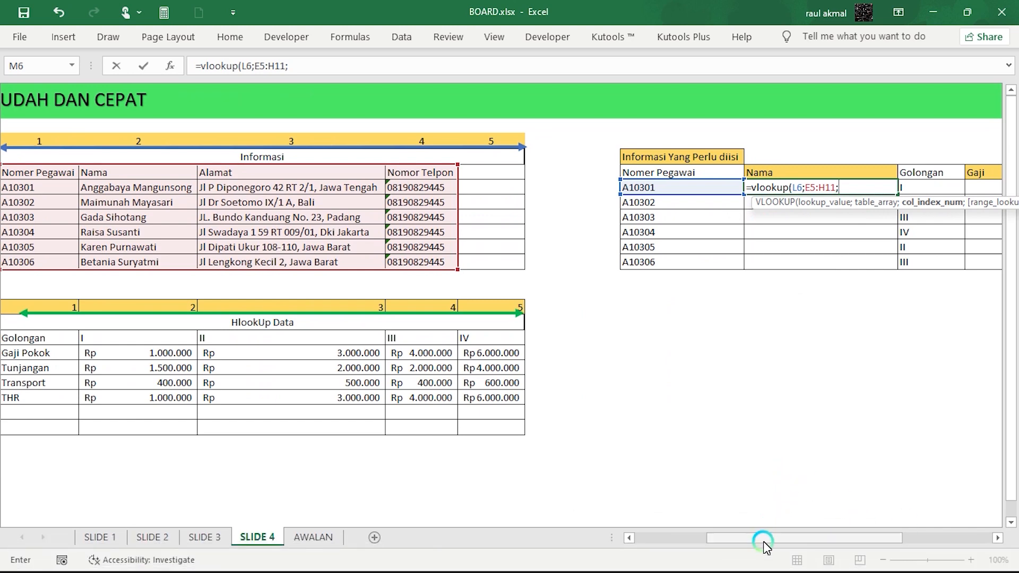
pyautogui.moveTo(763, 541); pyautogui.dragTo(711, 540)
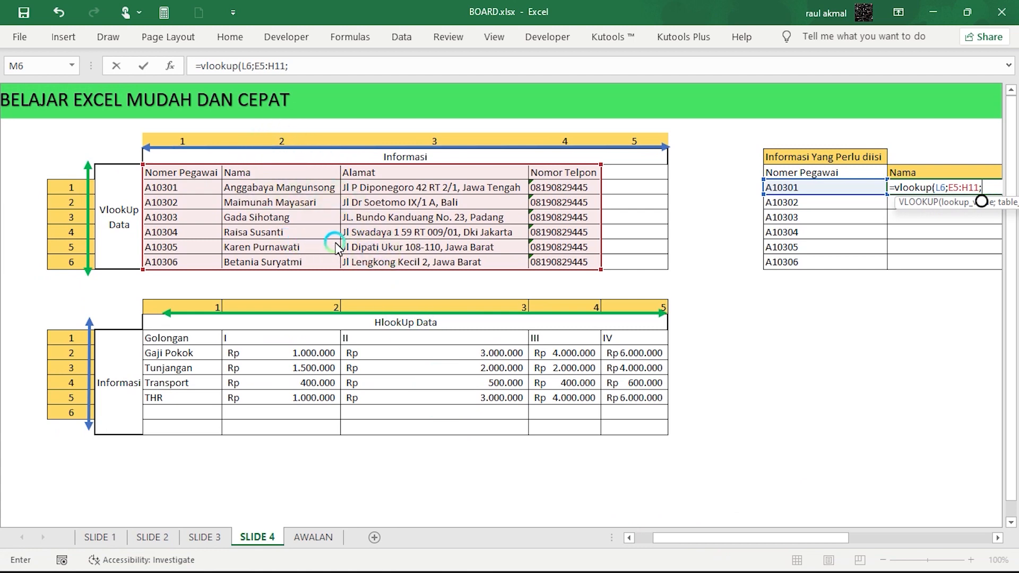
pyautogui.write('2;')
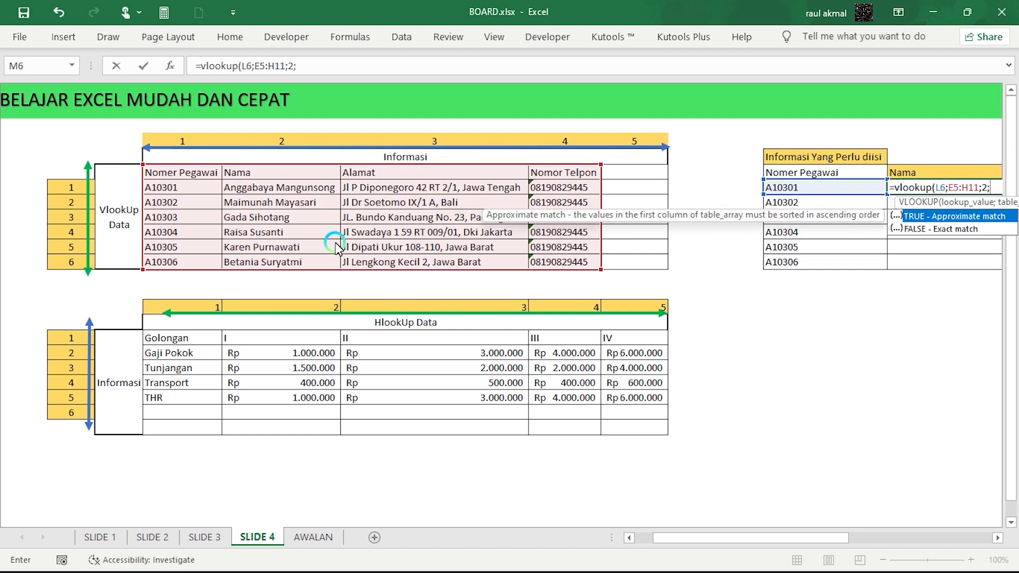
pyautogui.write('0')
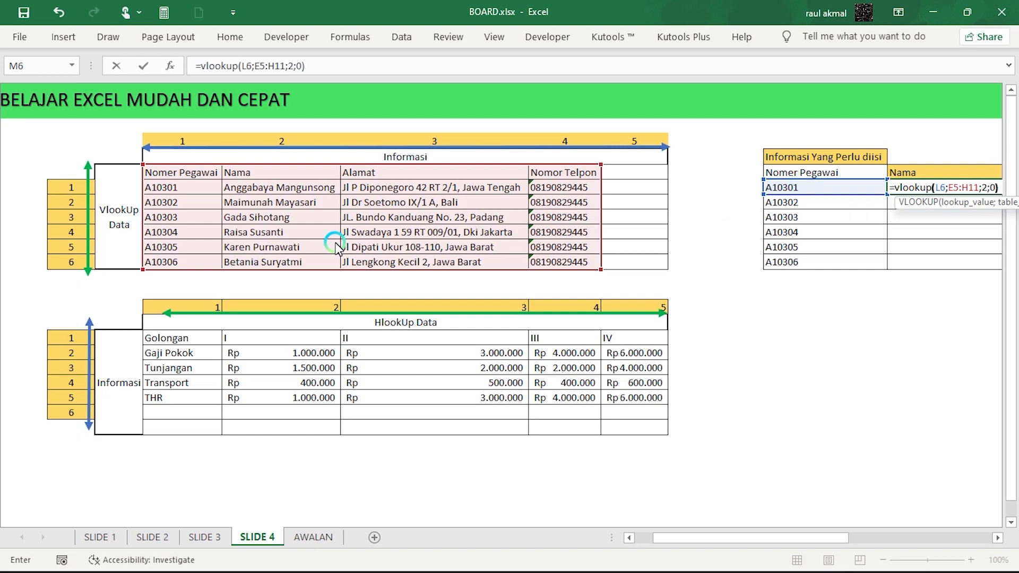
pyautogui.write(')')
pyautogui.press('Return')
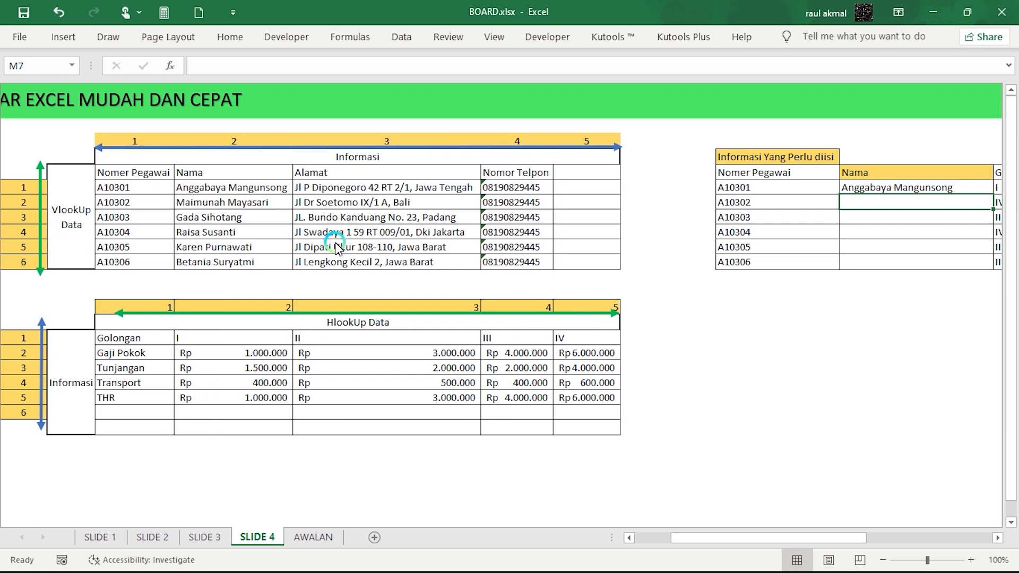
# - Fill M6's VLOOKUP with its relative table range down to M11 and inspect the formula in M11
pyautogui.click(975, 188)
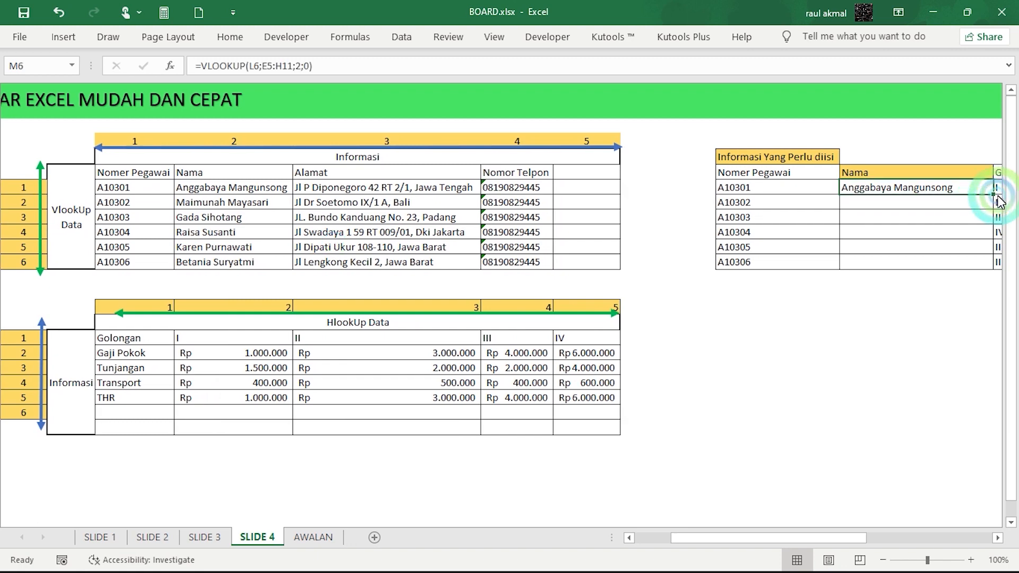
pyautogui.moveTo(993, 194)
pyautogui.mouseDown()
pyautogui.moveTo(994, 263)
pyautogui.moveTo(990, 198)
pyautogui.mouseUp()
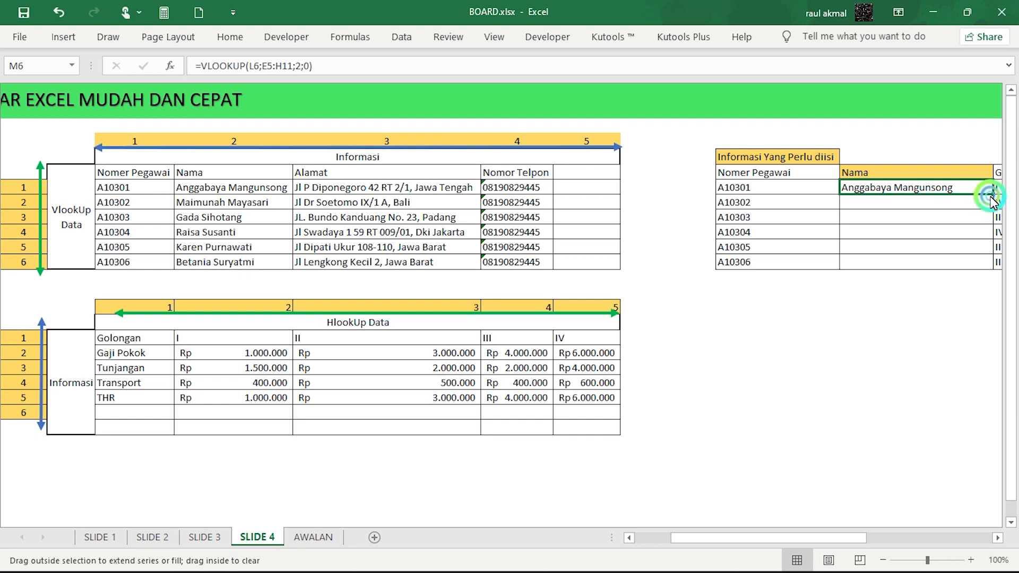
pyautogui.moveTo(991, 198); pyautogui.dragTo(1002, 269)
pyautogui.doubleClick(915, 262)
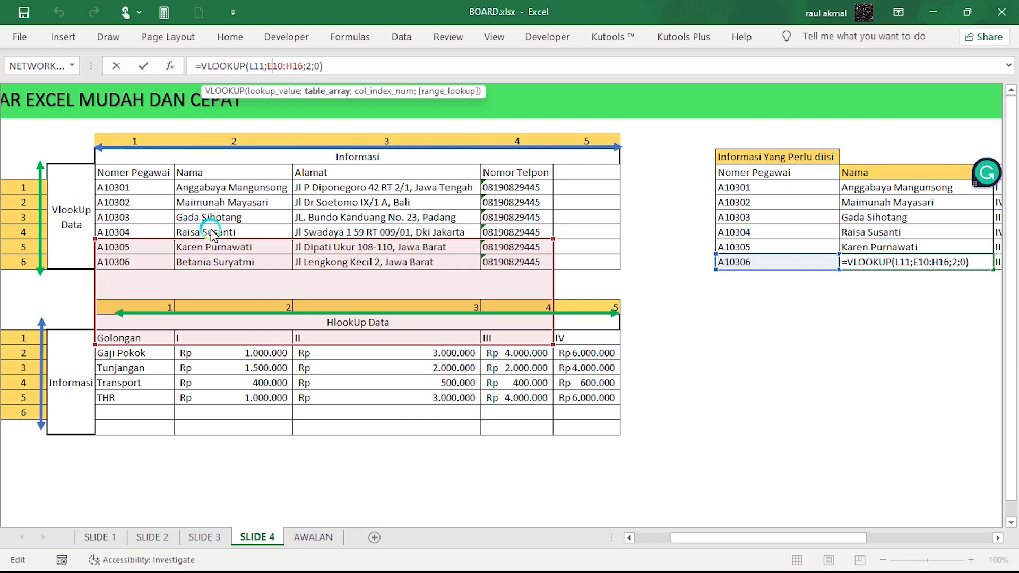
pyautogui.press('Return')
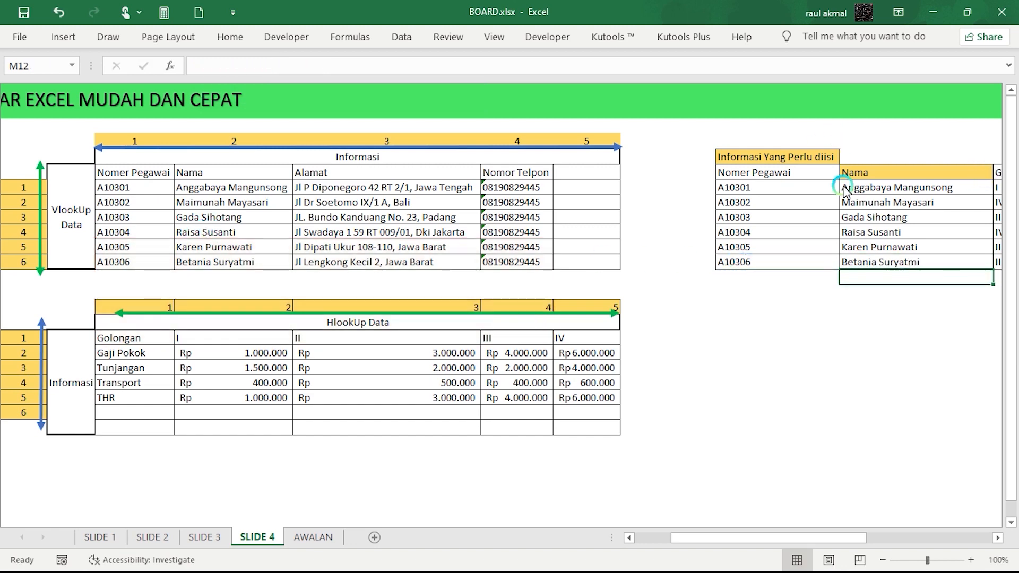
# - Make the table range in M6's VLOOKUP absolute as $E$5:$H$11 and refill the Nama column down to M11
pyautogui.click(875, 189)
pyautogui.click(286, 67)
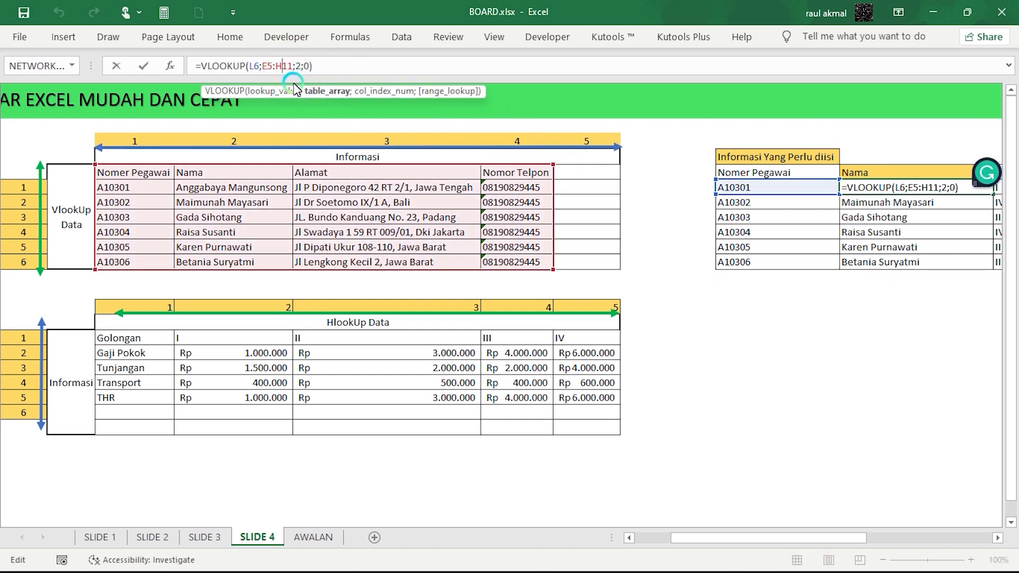
pyautogui.press('F4')
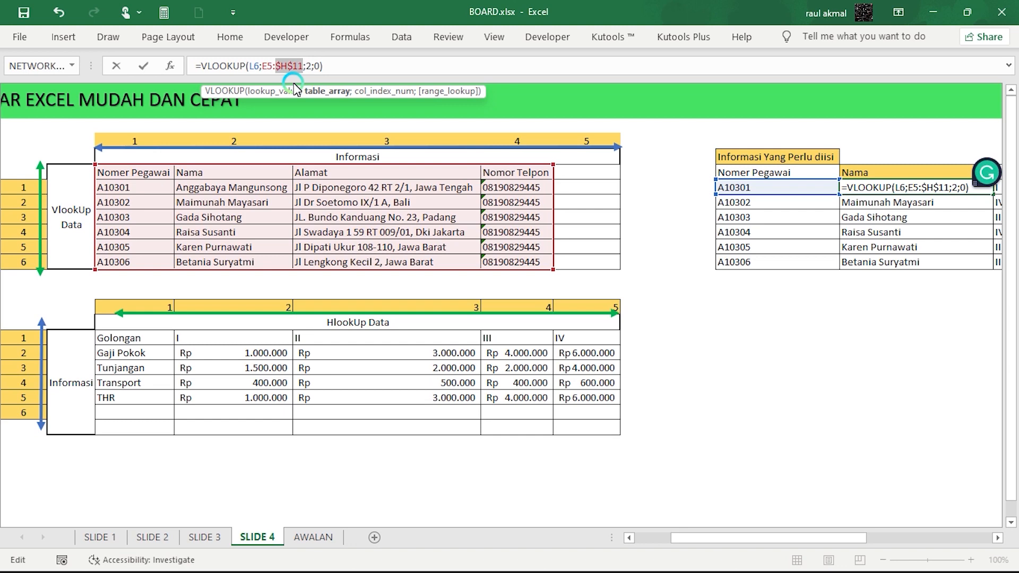
pyautogui.click(268, 67)
pyautogui.press('F4')
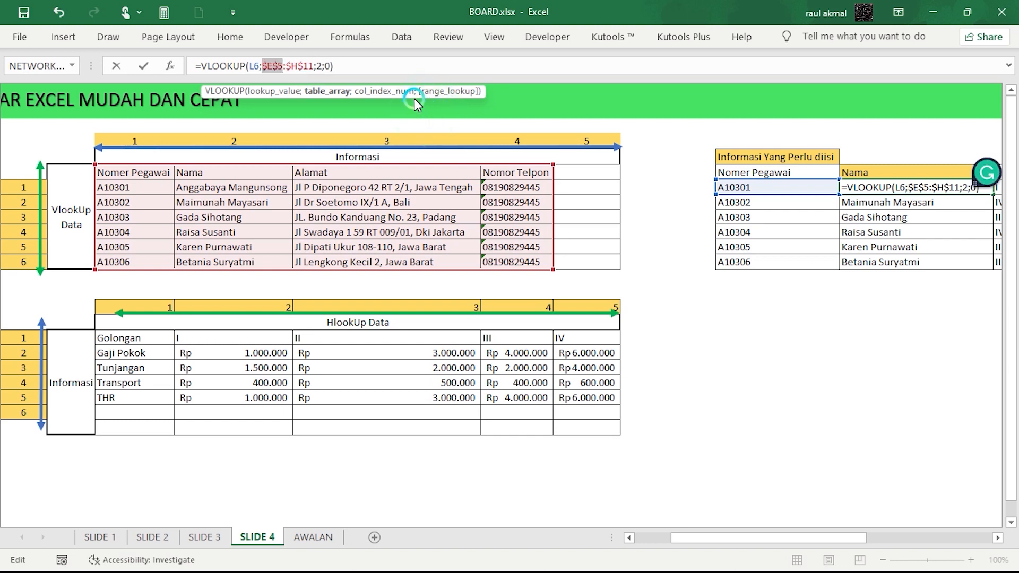
pyautogui.press('Return')
# - Start an HLOOKUP formula in O6 under Gaji with the Golongan in N6 as the lookup value
pyautogui.moveTo(797, 536); pyautogui.dragTo(903, 535)
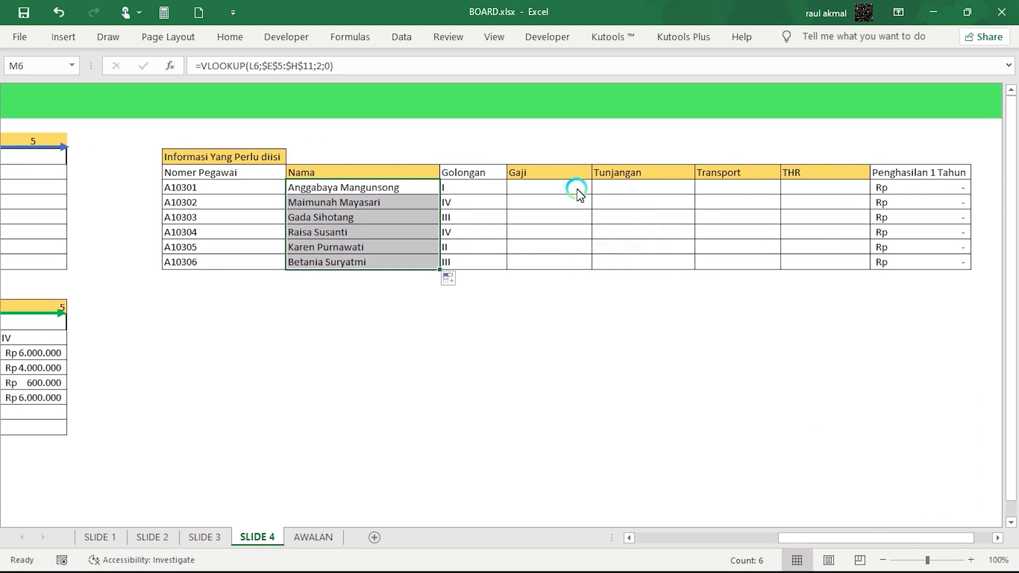
pyautogui.moveTo(876, 537); pyautogui.dragTo(637, 525)
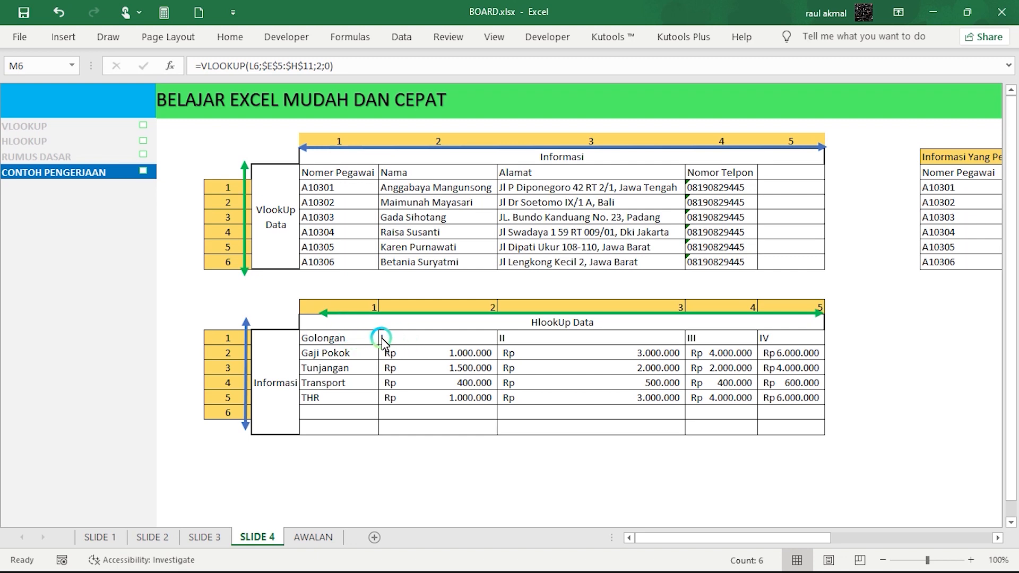
pyautogui.moveTo(796, 539); pyautogui.dragTo(902, 531)
pyautogui.click(636, 189)
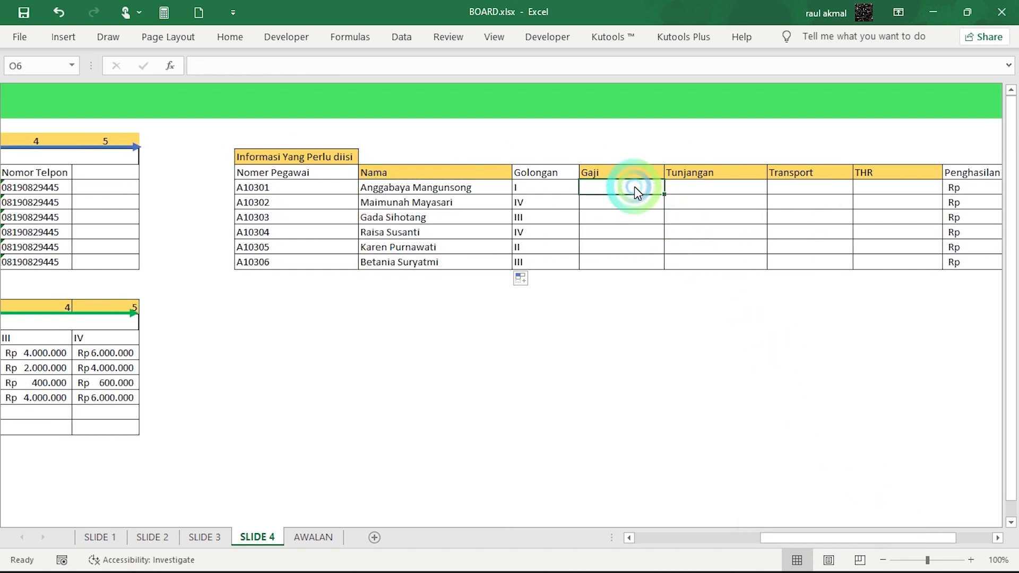
pyautogui.write('=hlo')
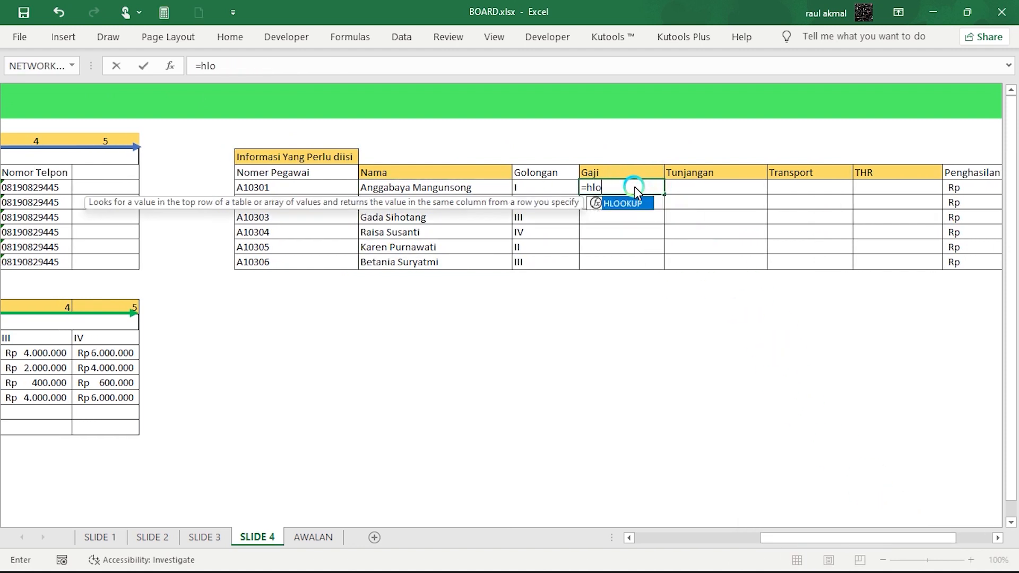
pyautogui.write('okup(')
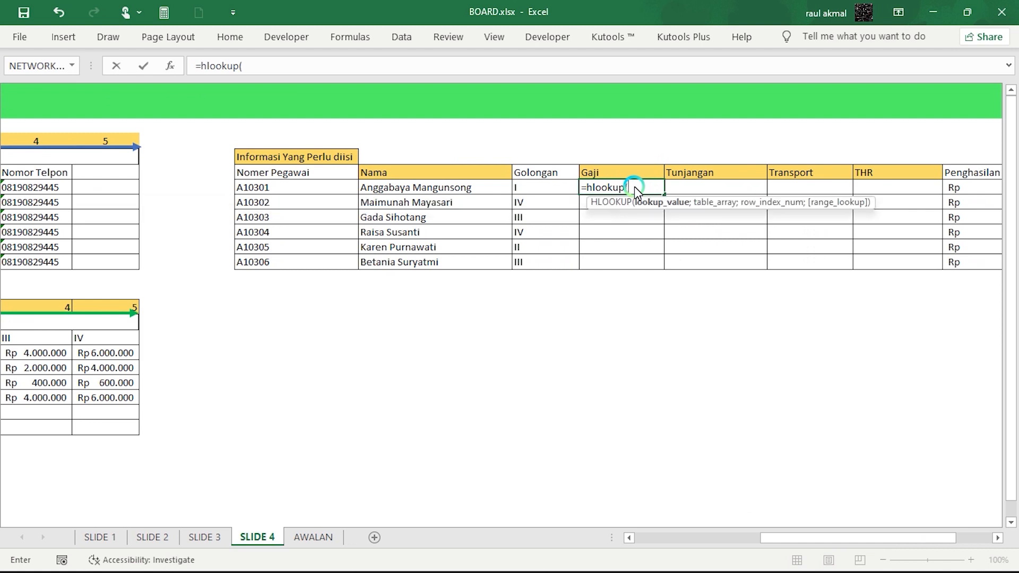
pyautogui.click(554, 189)
pyautogui.write(';')
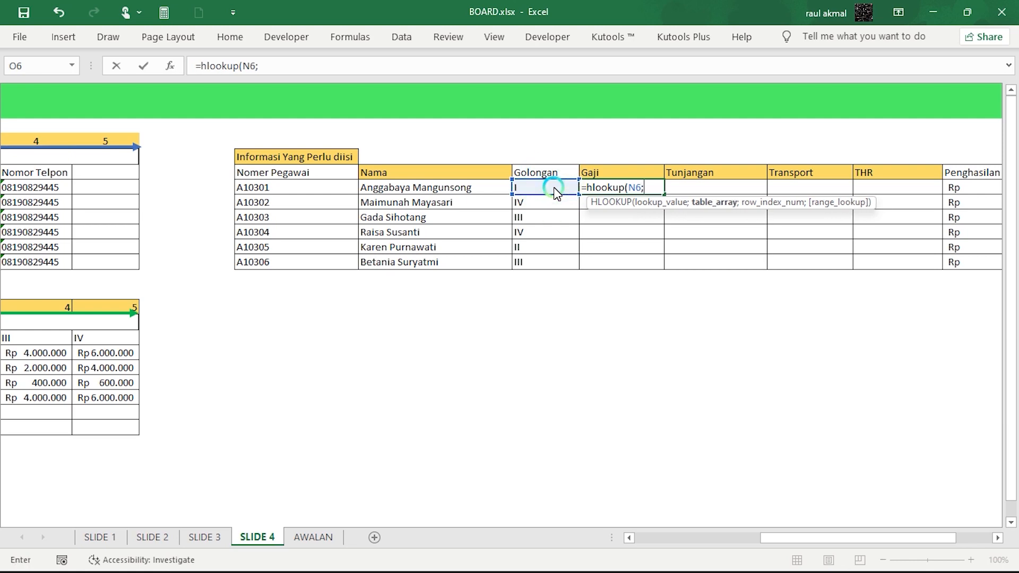
# - Set the table array of O6's HLOOKUP to the Golongan table as the absolute range $E$16:$I$20
pyautogui.moveTo(787, 533); pyautogui.dragTo(693, 520)
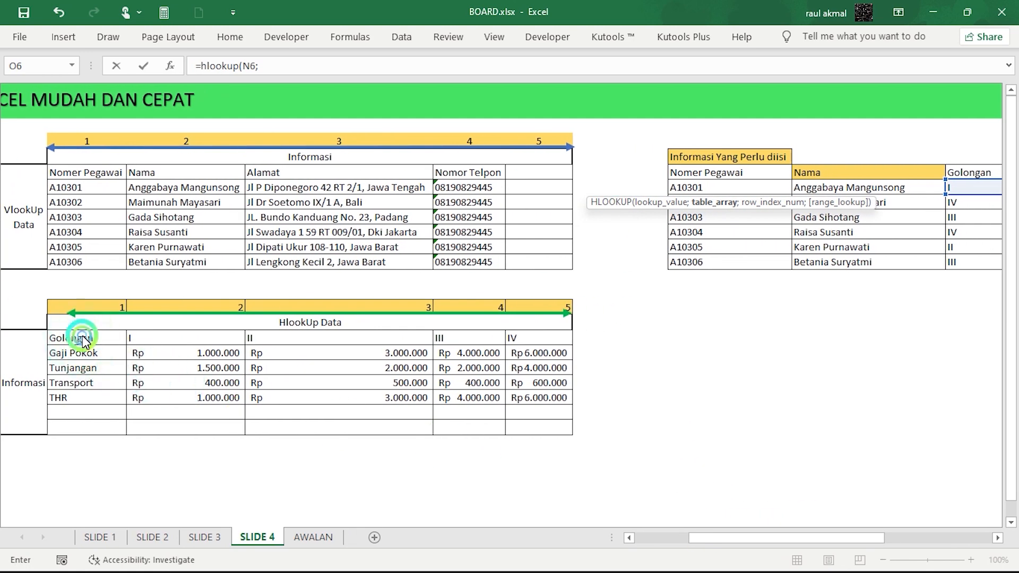
pyautogui.moveTo(82, 340); pyautogui.dragTo(551, 404)
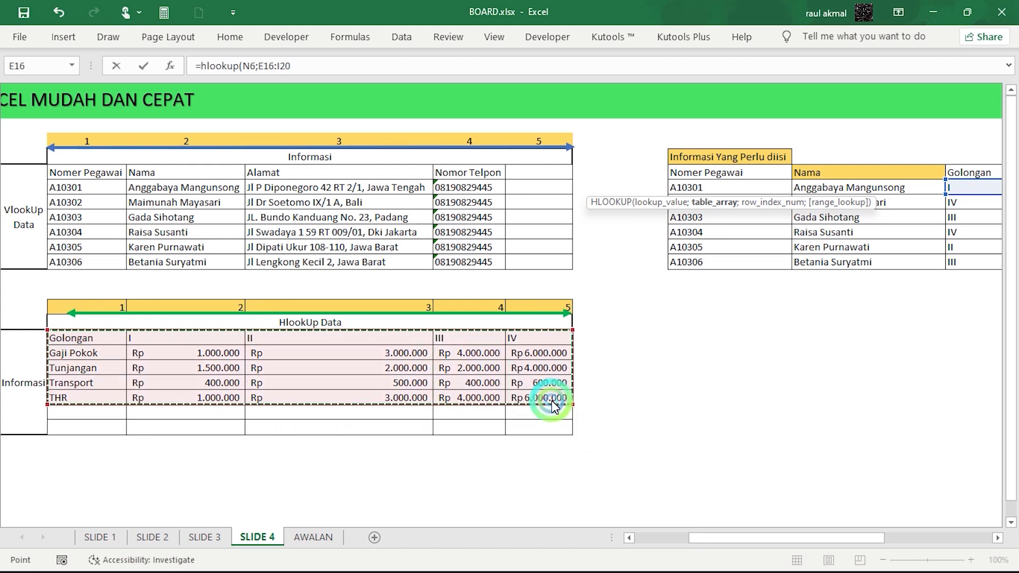
pyautogui.press('F4')
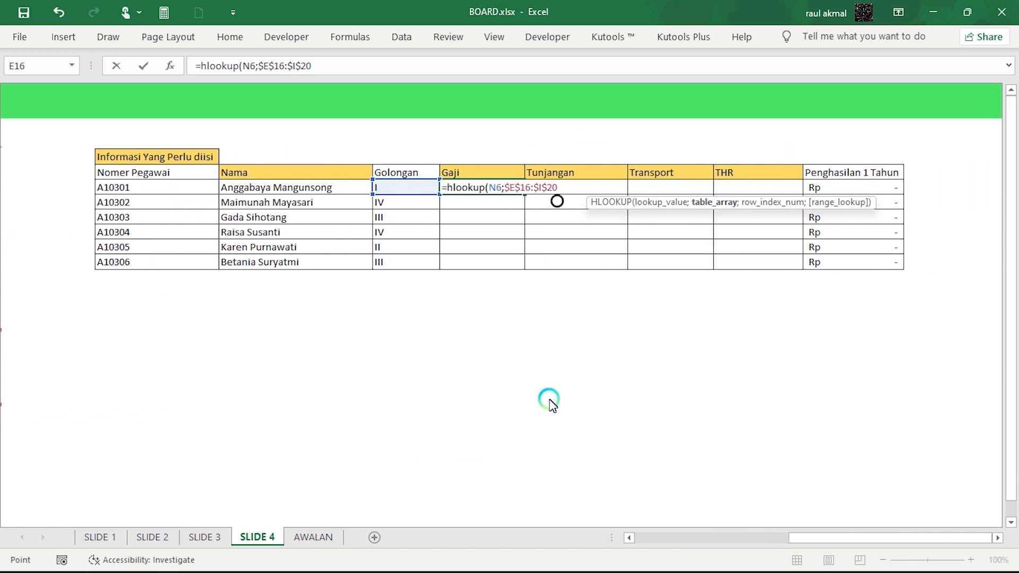
# - Complete O6's HLOOKUP with row index 2 for Gaji Pokok and 0 for an exact match
pyautogui.write(';')
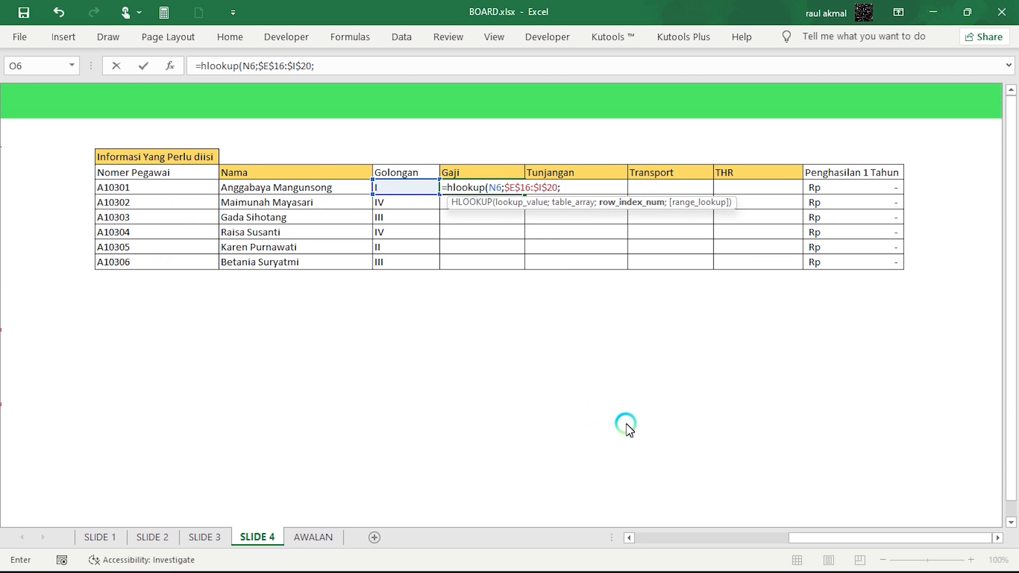
pyautogui.moveTo(826, 539); pyautogui.dragTo(706, 544)
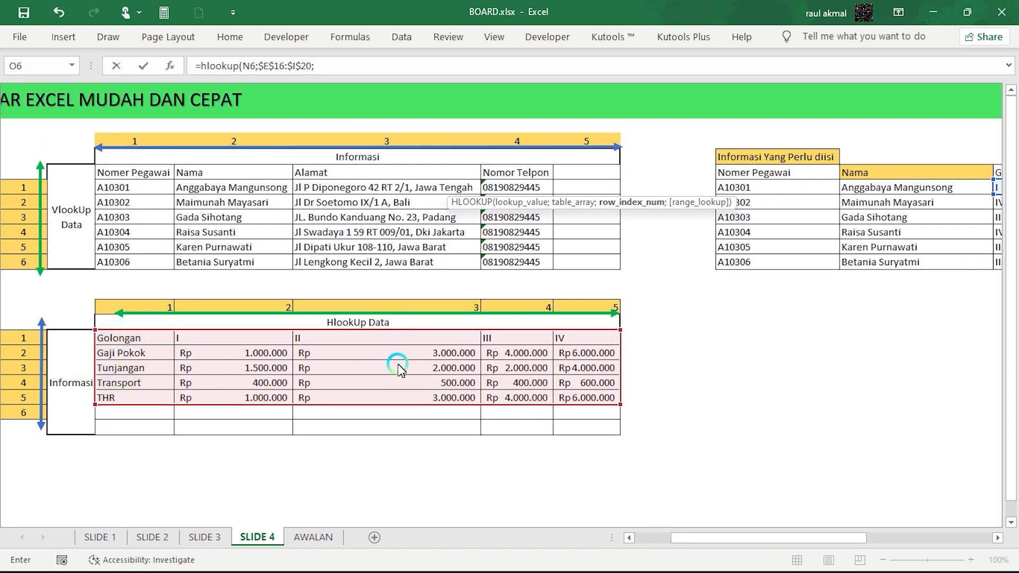
pyautogui.write(';0')
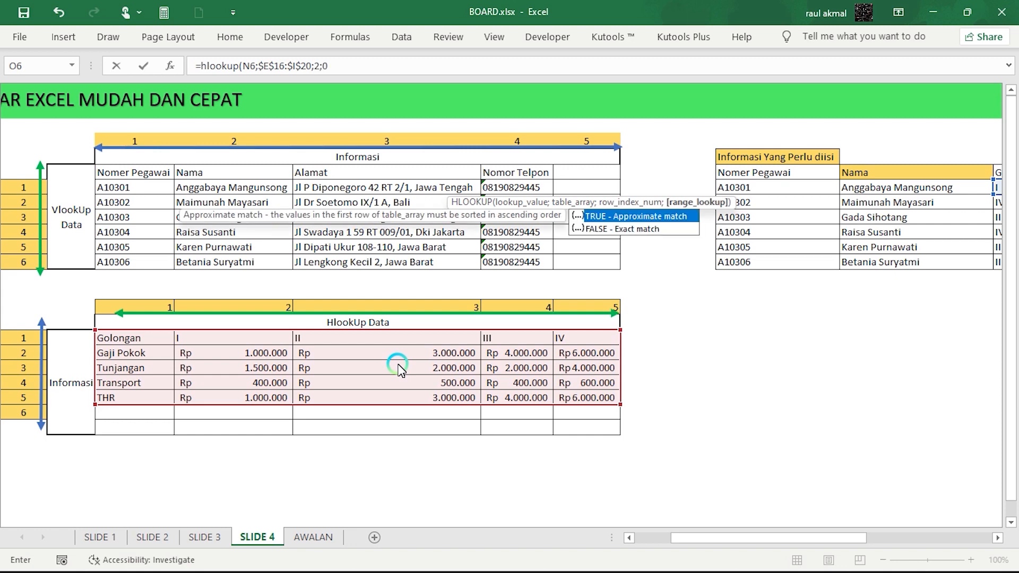
pyautogui.press('Return')
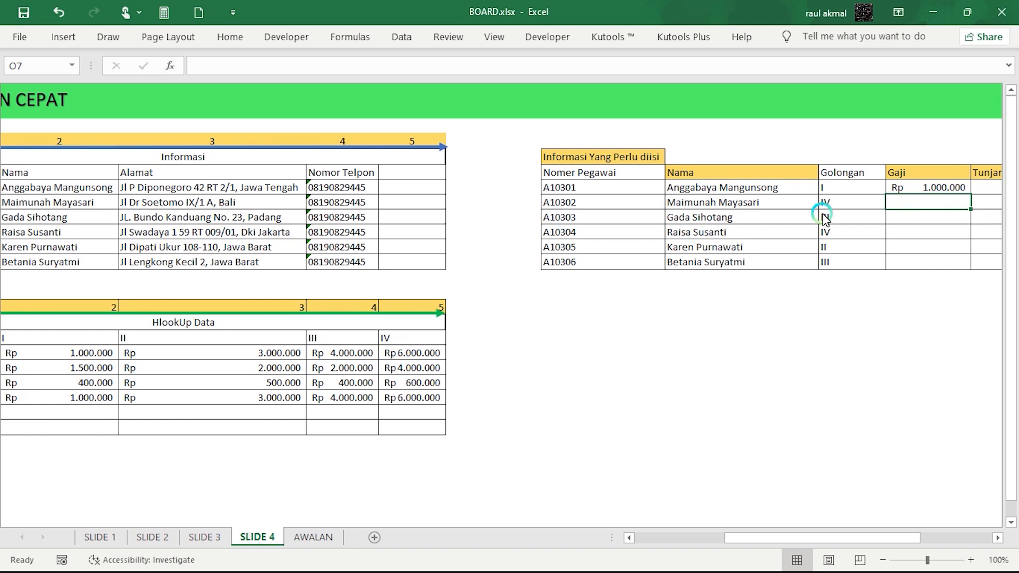
# - Fill O6's HLOOKUP formula down the Gaji column to O11
pyautogui.click(930, 189)
pyautogui.click(973, 196)
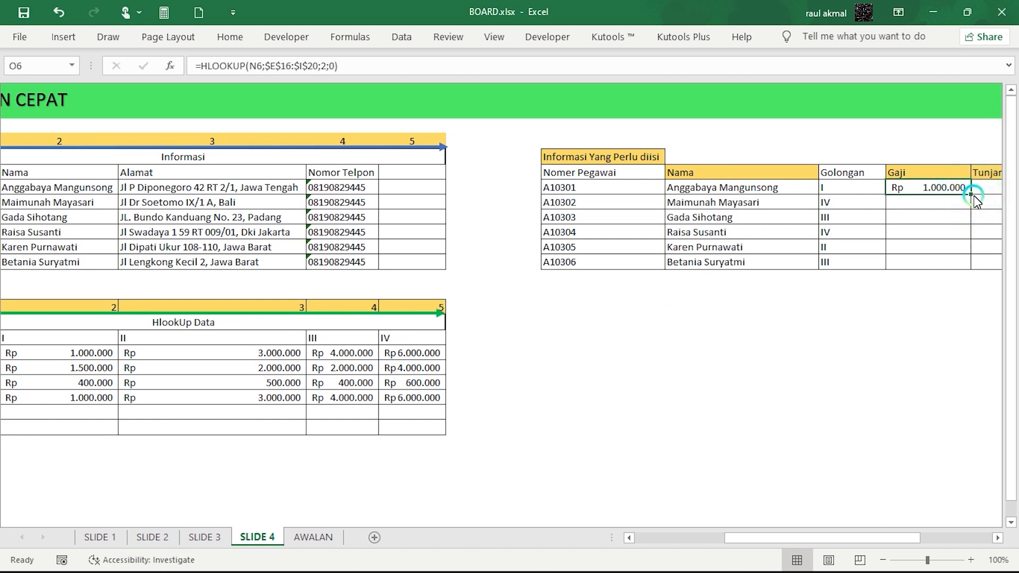
pyautogui.doubleClick(973, 195)
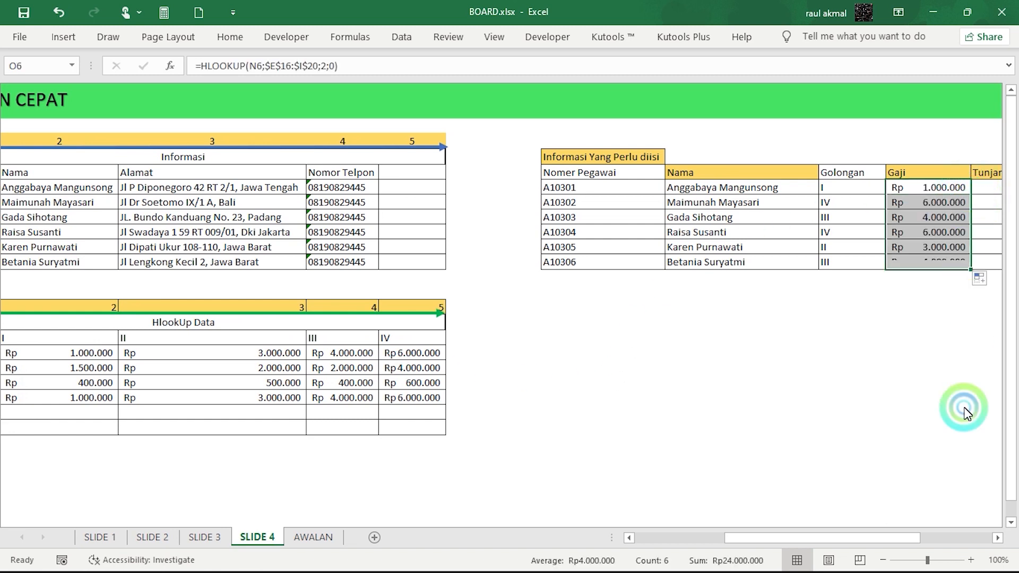
# - Copy the text of O6's HLOOKUP formula unchanged into P6, Q6 and R6 under Tunjangan, Transport and THR
pyautogui.moveTo(881, 541); pyautogui.dragTo(838, 526)
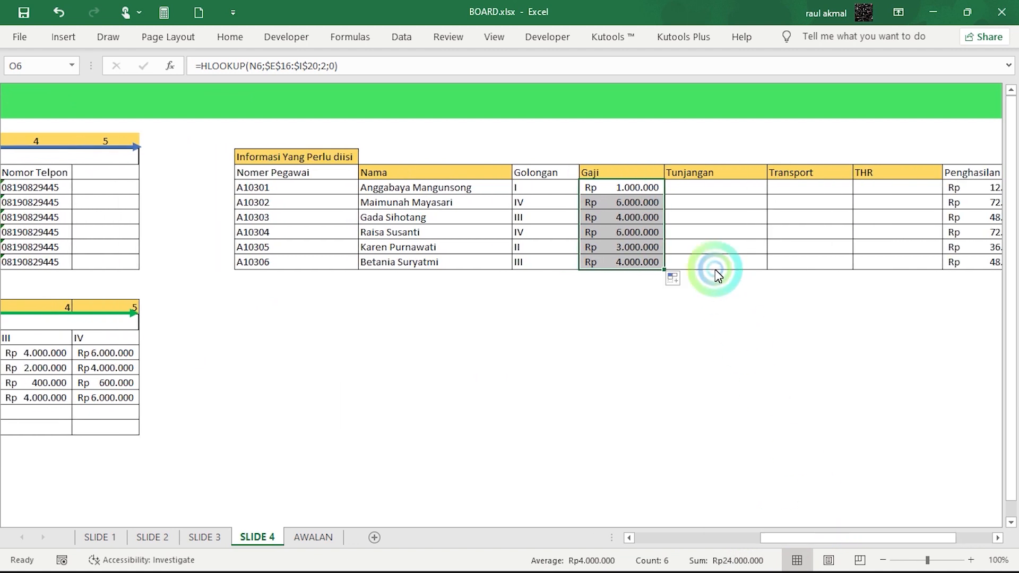
pyautogui.click(643, 190)
pyautogui.moveTo(353, 67); pyautogui.dragTo(107, 68)
pyautogui.hotkey('ctrl', 'c')
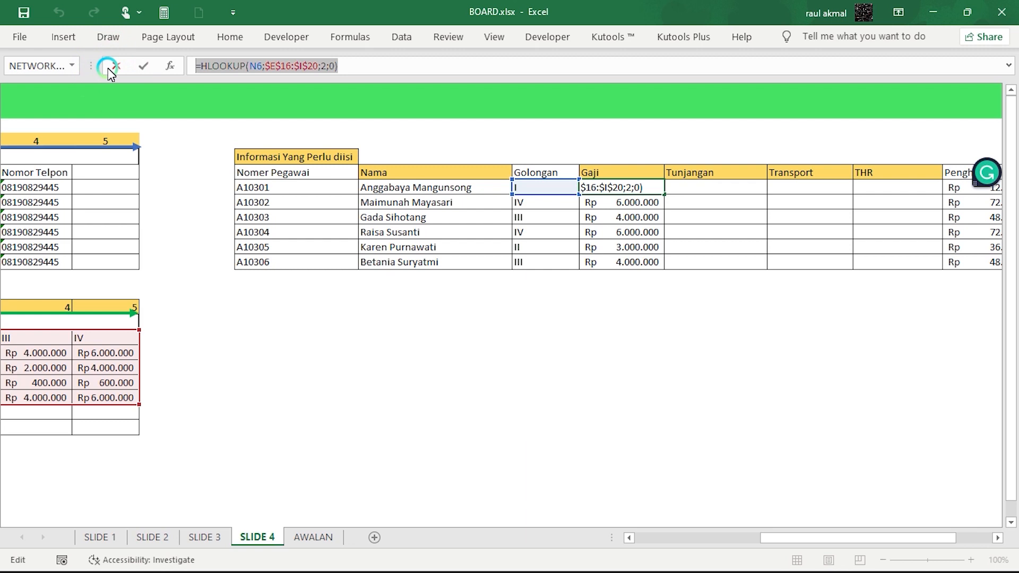
pyautogui.press('Tab')
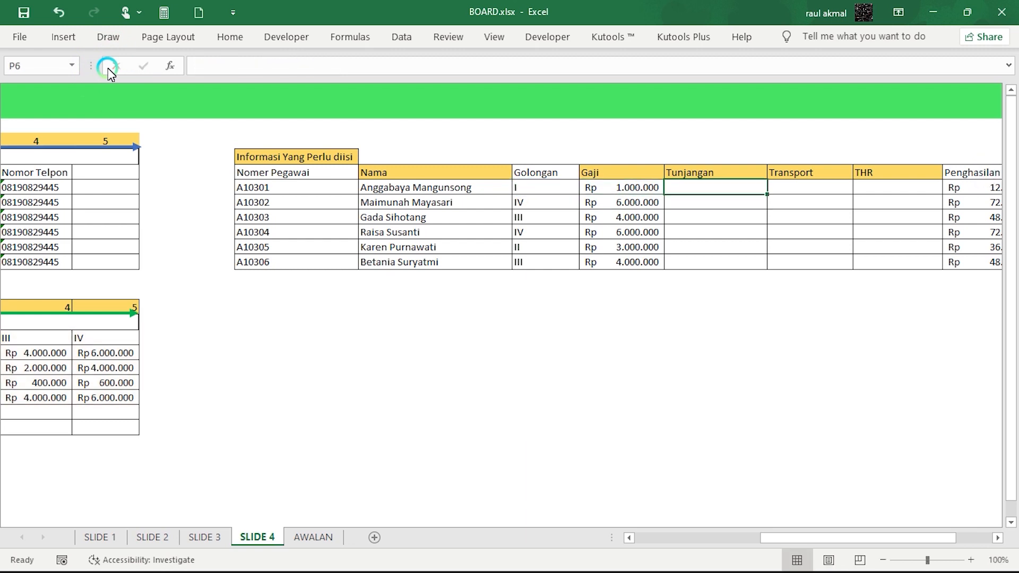
pyautogui.hotkey('ctrl', 'v')
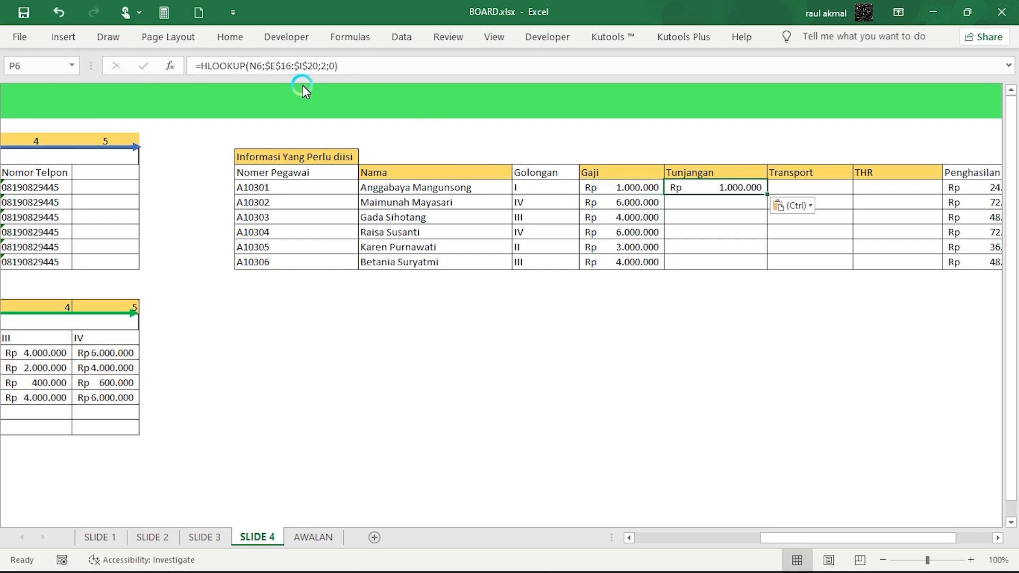
pyautogui.click(261, 65)
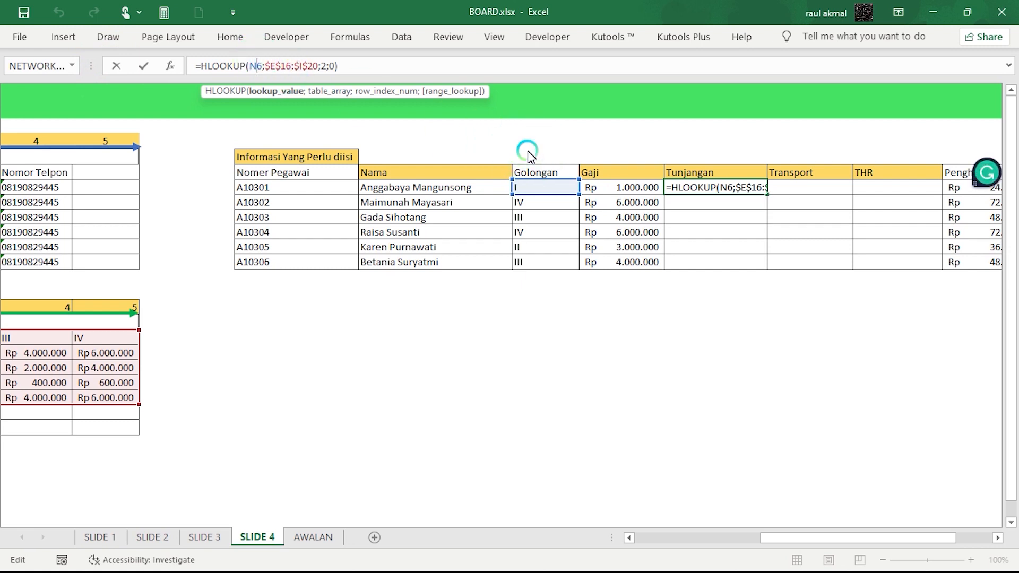
pyautogui.press('Tab')
pyautogui.hotkey('ctrl', 'v')
pyautogui.press('Tab')
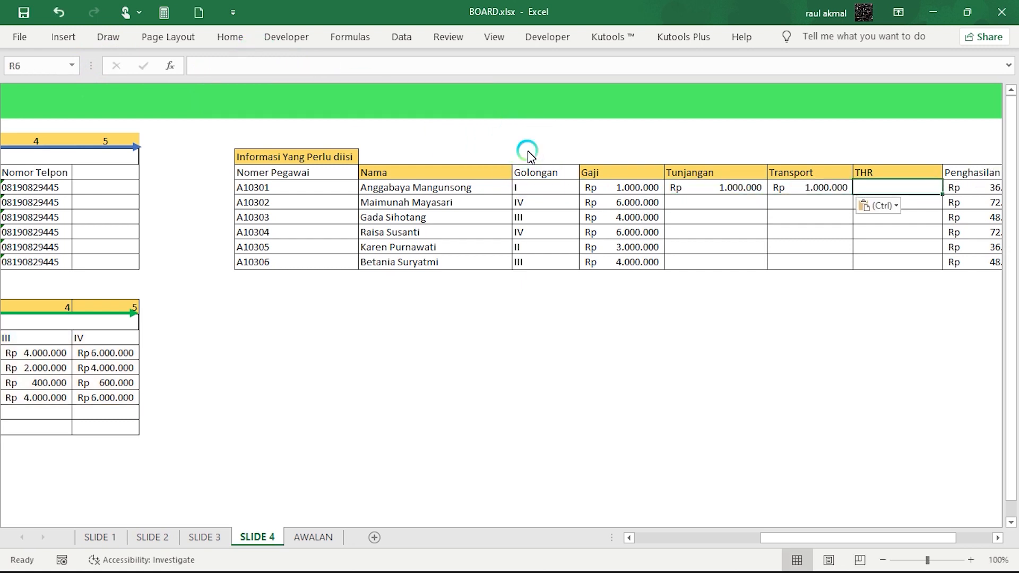
pyautogui.hotkey('ctrl', 'v')
pyautogui.press('ctrl')
# - Check the row numbers beside the Golongan table and set the row index of P6's HLOOKUP under Tunjangan to 3
pyautogui.moveTo(832, 538); pyautogui.dragTo(648, 531)
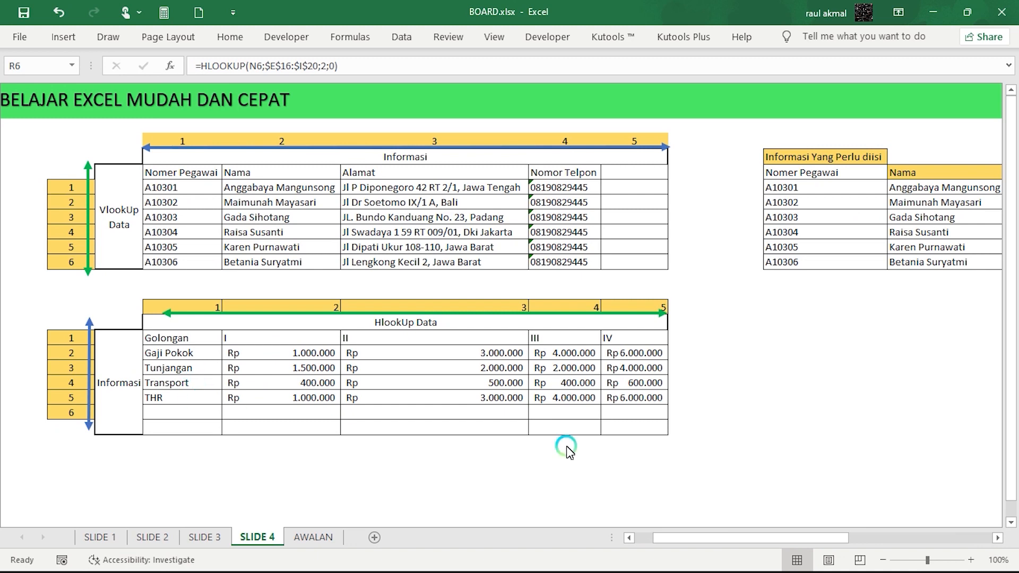
pyautogui.moveTo(725, 537); pyautogui.dragTo(859, 516)
pyautogui.click(607, 195)
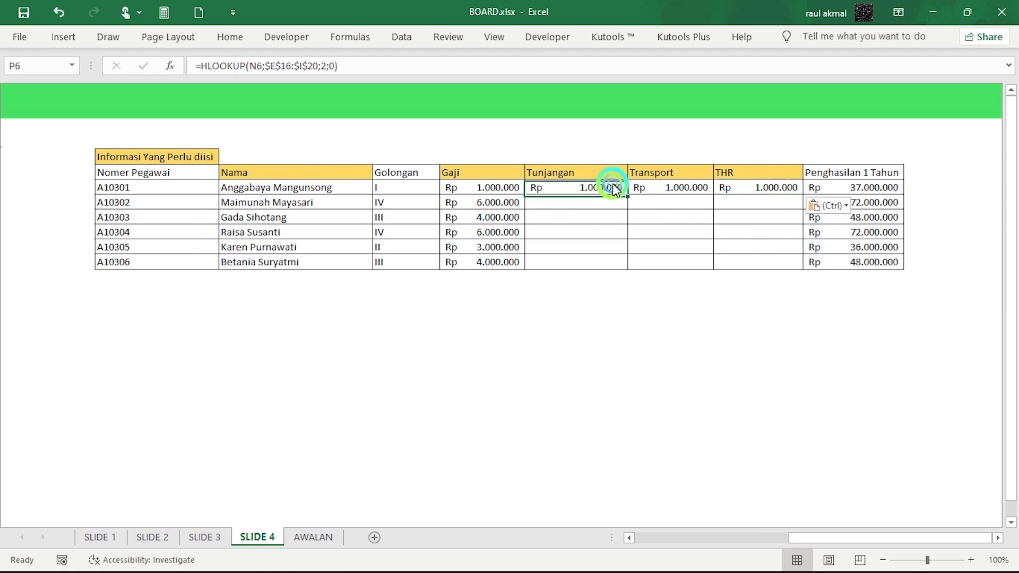
pyautogui.click(326, 65)
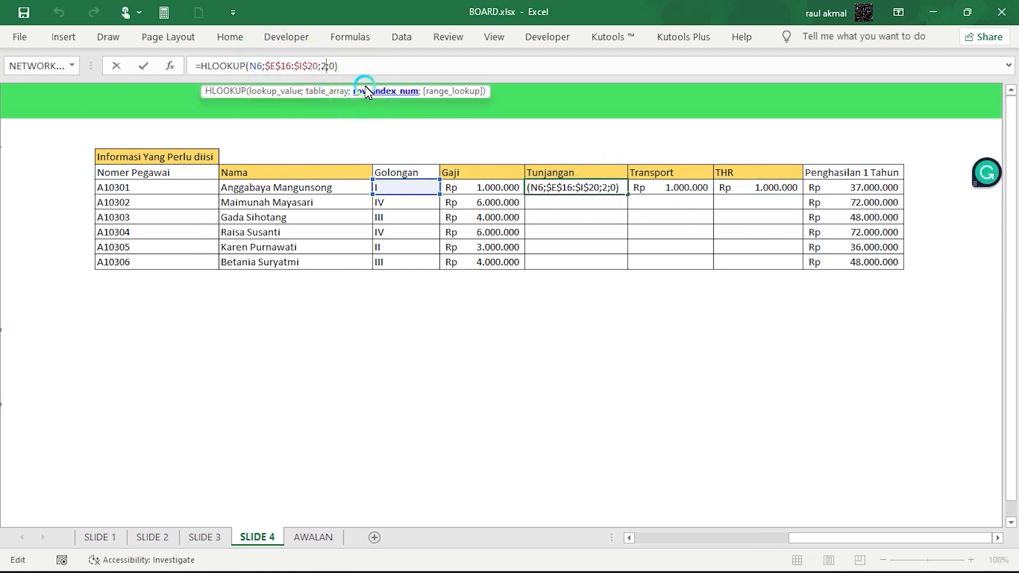
pyautogui.press('Return')
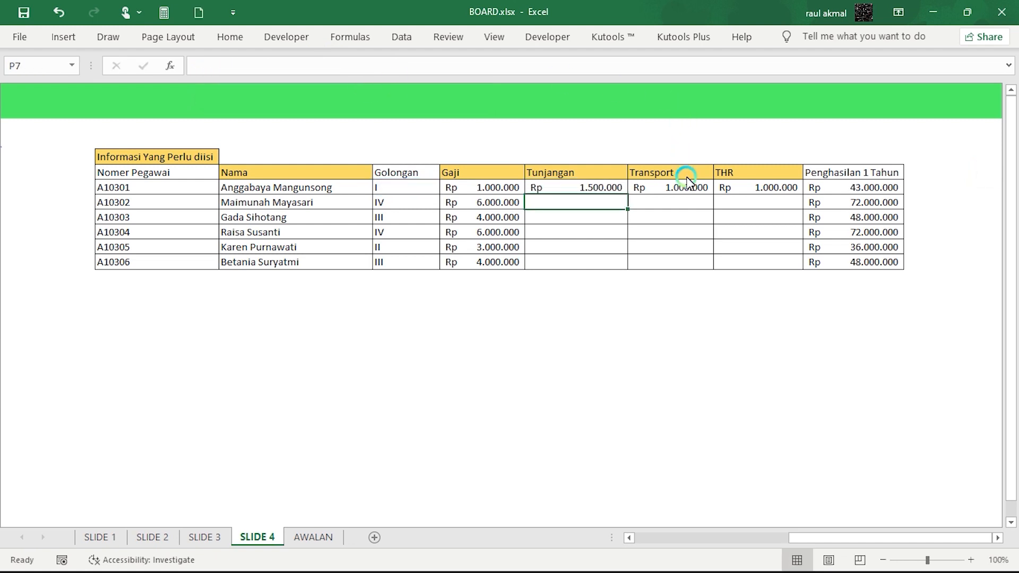
# - Set the row index of Q6's HLOOKUP under Transport to 4
pyautogui.click(675, 190)
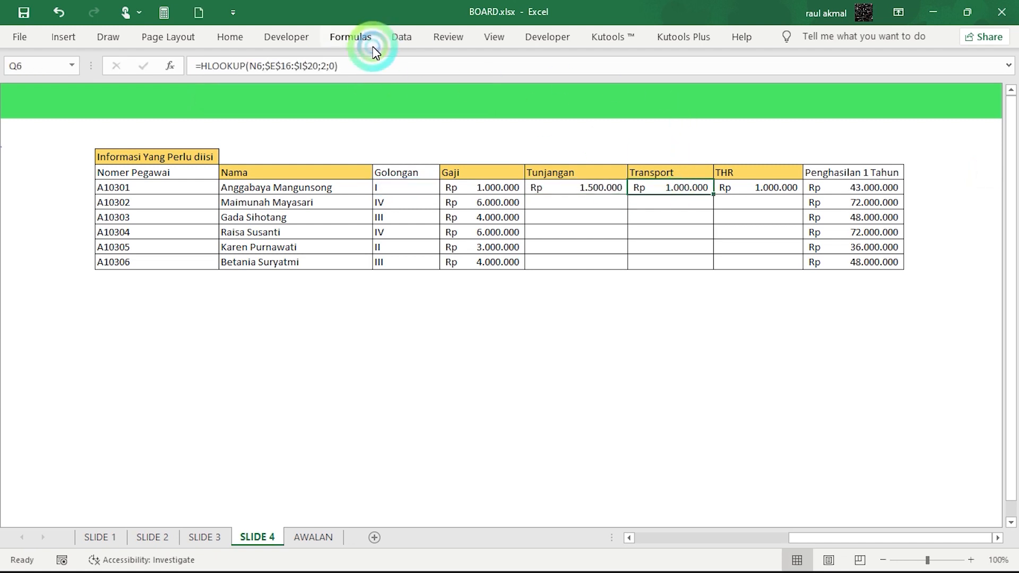
pyautogui.click(326, 66)
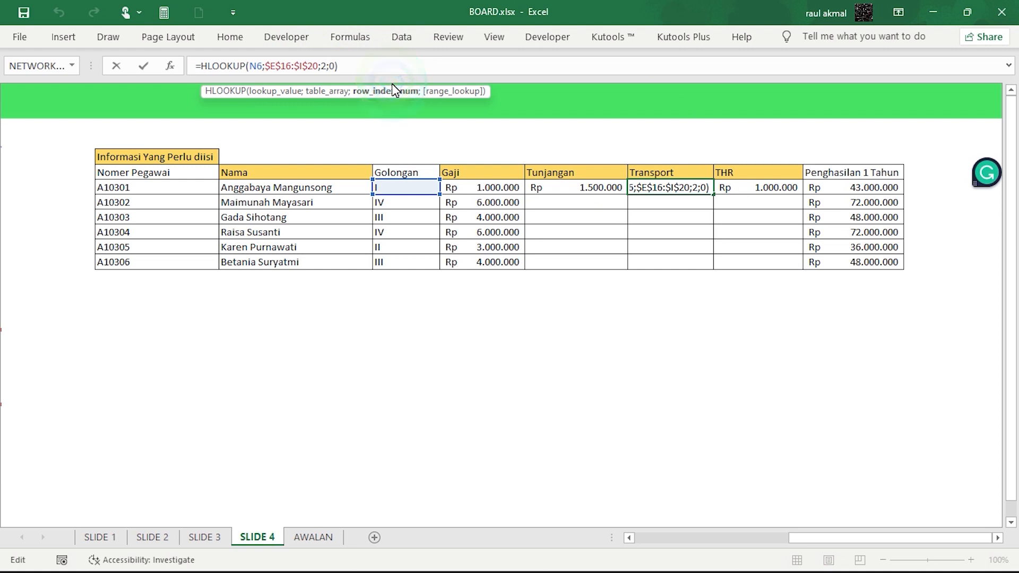
pyautogui.press('BackSpace')
pyautogui.write('4')
pyautogui.press('Return')
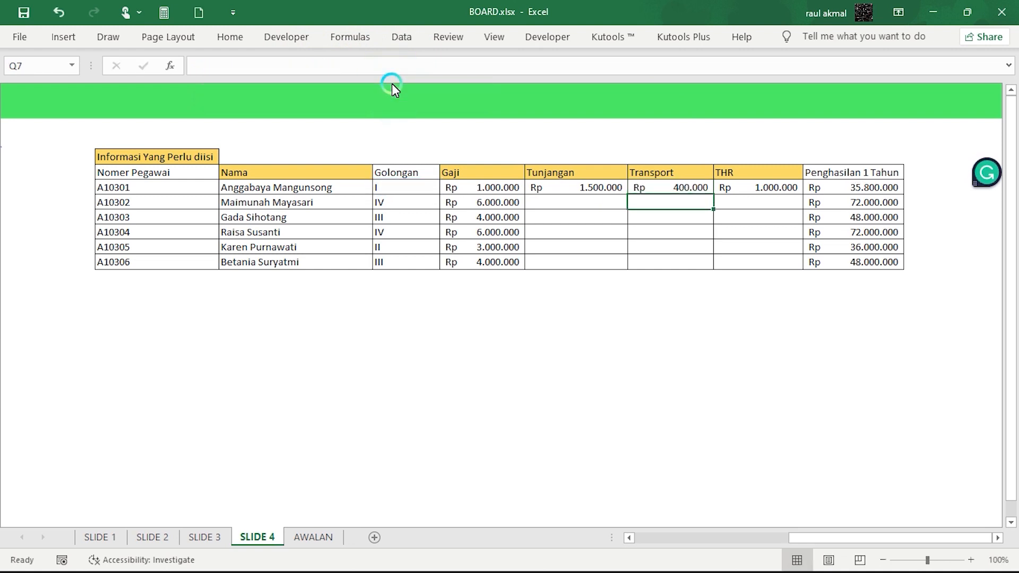
# - Set the row index of R6's HLOOKUP to the Golongan table's THR row, and fill P6:R6 down to row 11
pyautogui.click(759, 188)
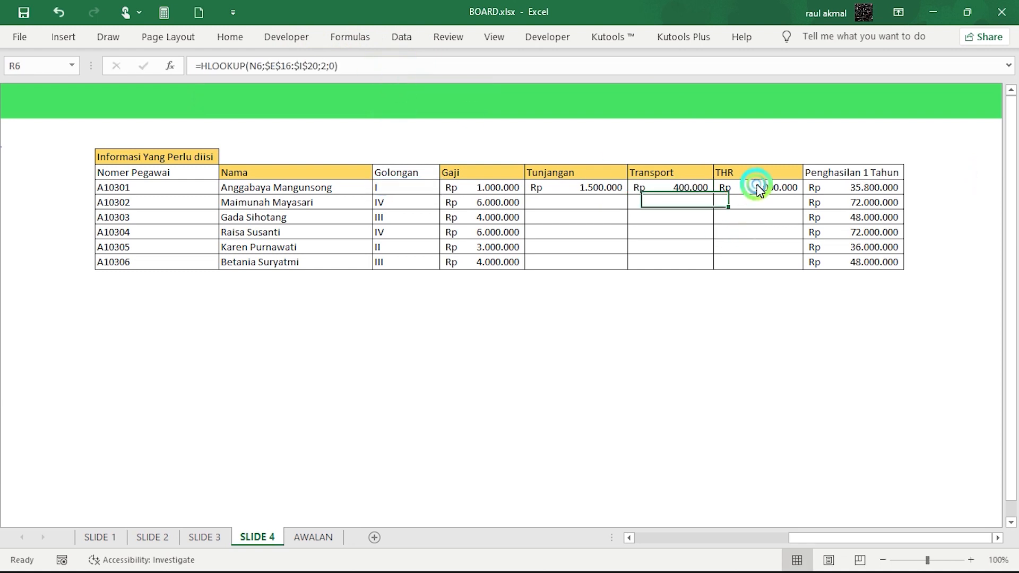
pyautogui.click(329, 64)
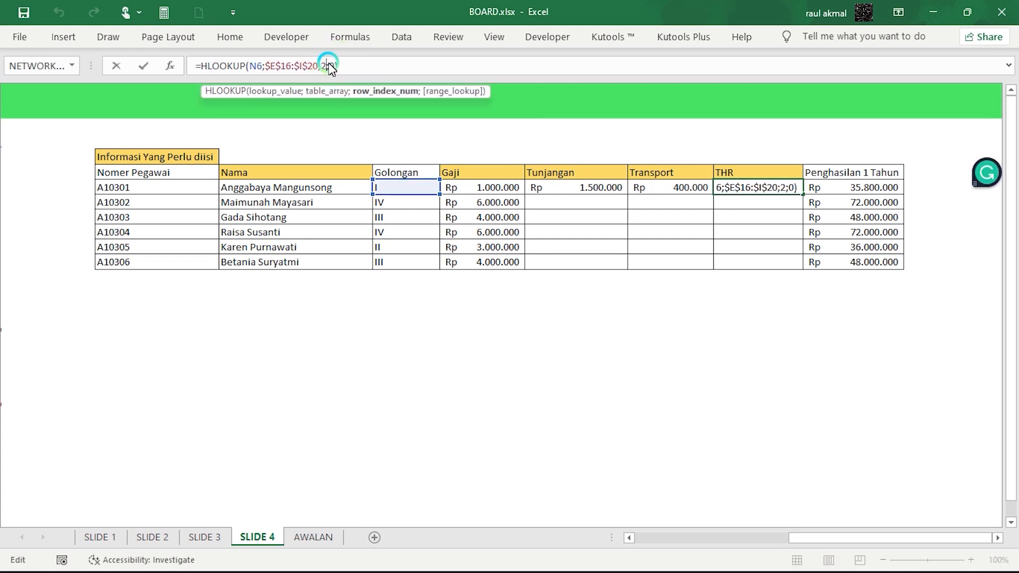
pyautogui.press('Return')
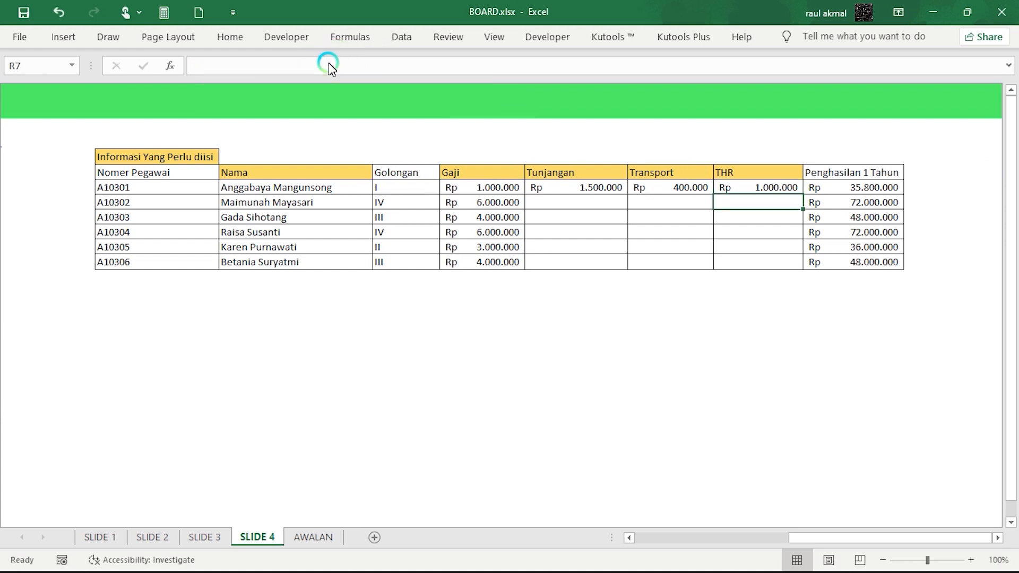
pyautogui.moveTo(567, 189); pyautogui.dragTo(773, 192)
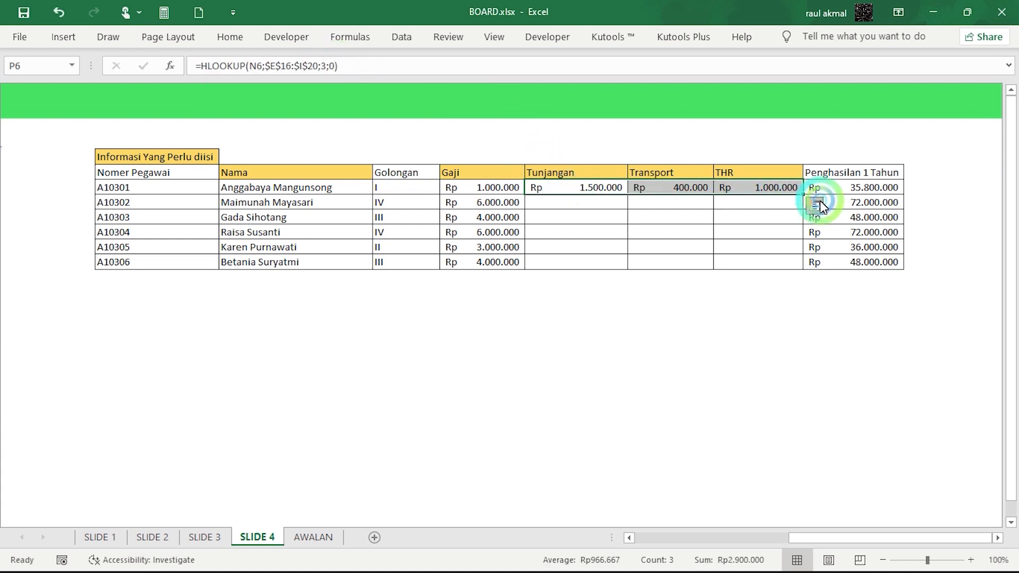
pyautogui.doubleClick(803, 194)
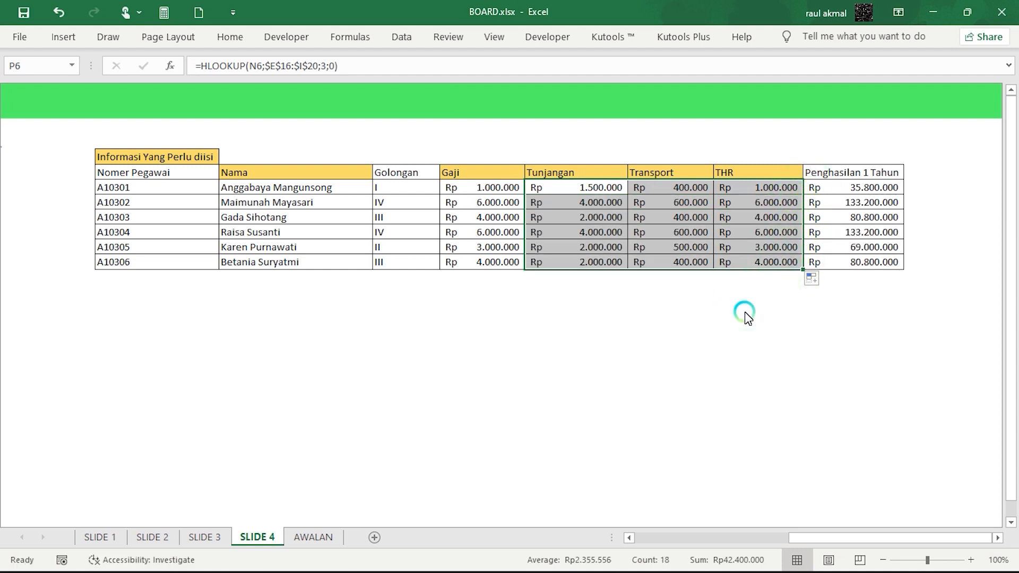